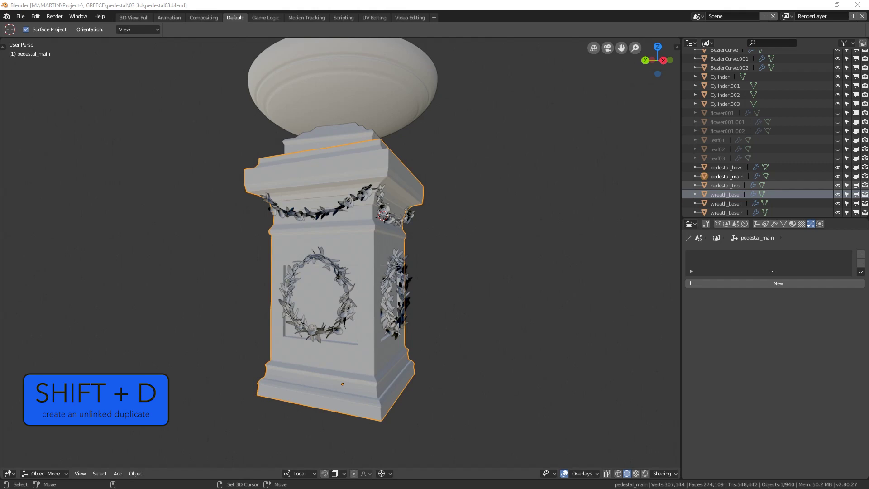
Duplicate pedestal_main in place as an unlinked copy and rename the copy pedestal_main.bup.
key(shift+d)
key(Escape)
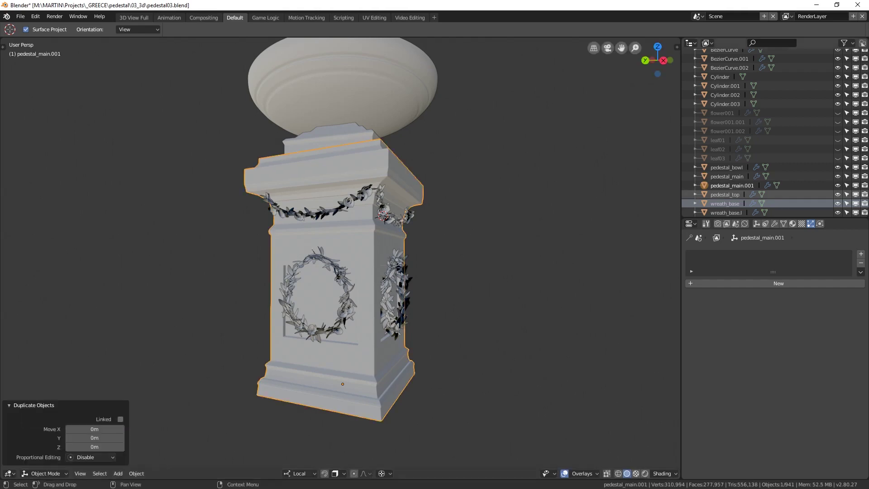
double_click(732, 185)
drag(748, 185, 755, 185)
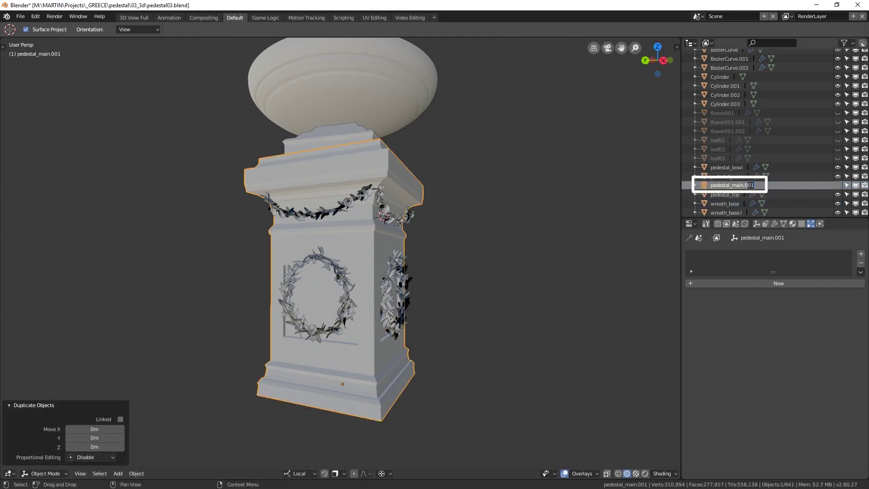
text(bup)
key(Return)
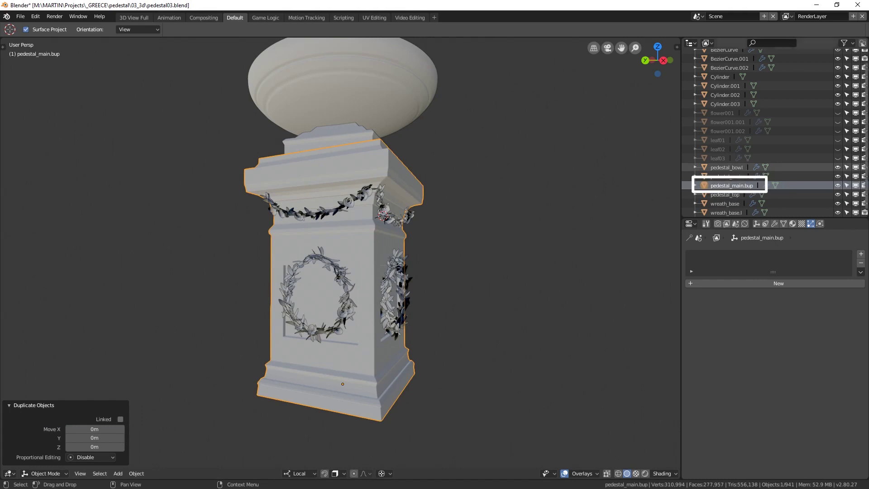
Isolate the original pedestal_main by hiding all other objects, and apply its Bevel and Mirror modifiers.
click(727, 176)
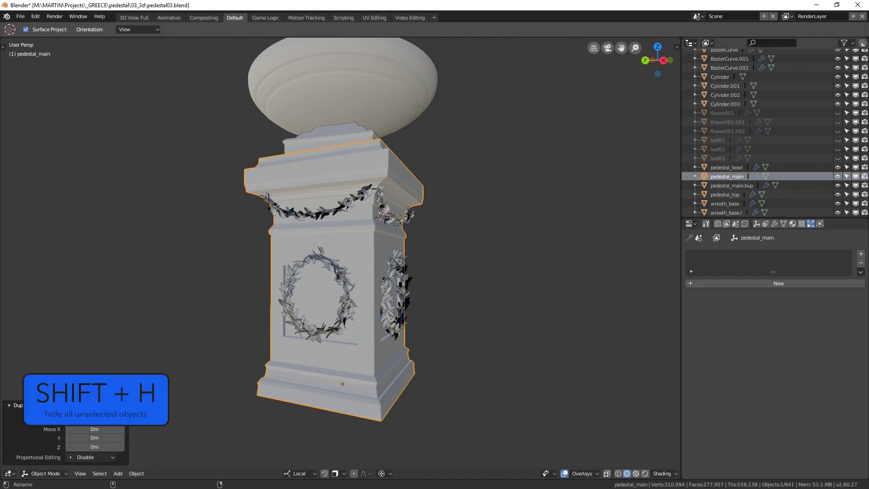
key(shift+h)
click(774, 224)
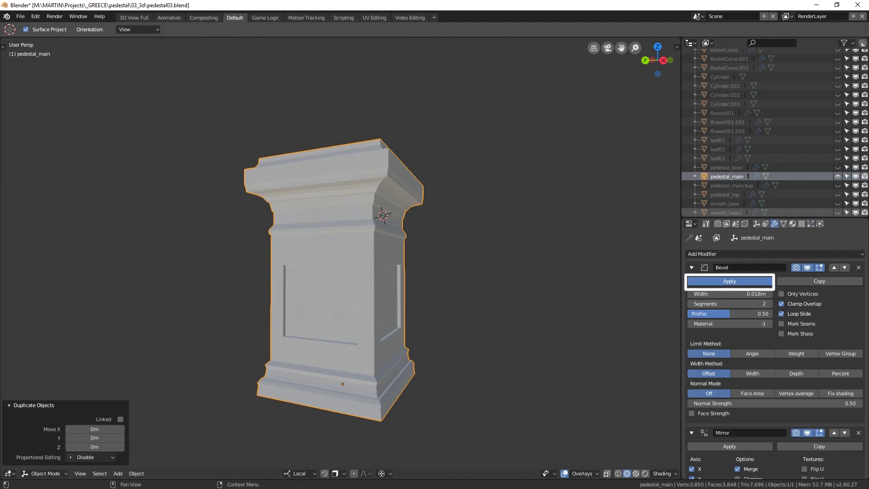
click(729, 281)
click(729, 281)
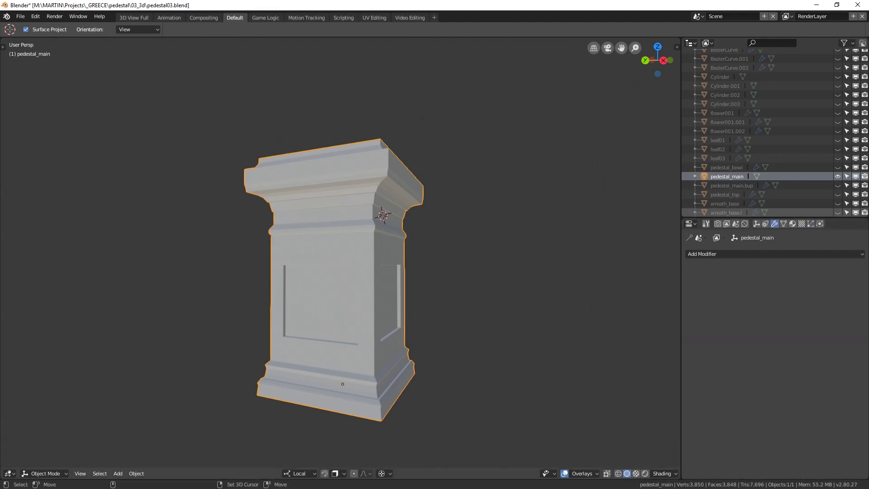
Switch pedestal_main from Object Mode to Sculpt Mode.
scroll(378, 202, up, 1)
mouse_move(369, 203)
middle_down()
mouse_move(362, 215)
mouse_move(379, 202)
middle_up()
scroll(379, 202, up, 2)
key(ctrl+Tab)
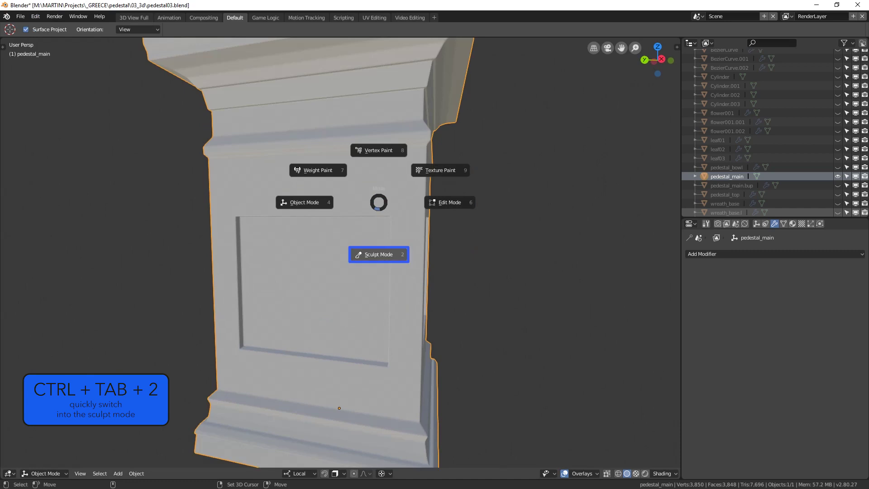
key(2)
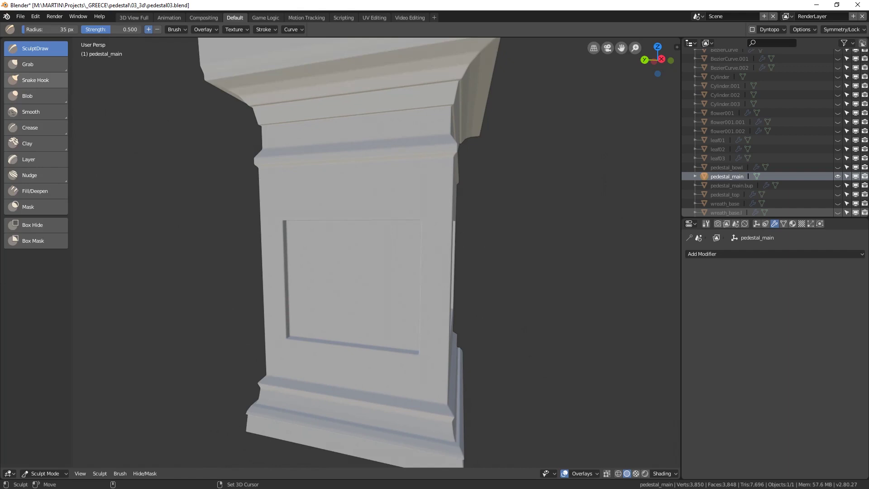
Choose the Clay Strips brush and set its strength to 0.084.
click(36, 81)
click(36, 143)
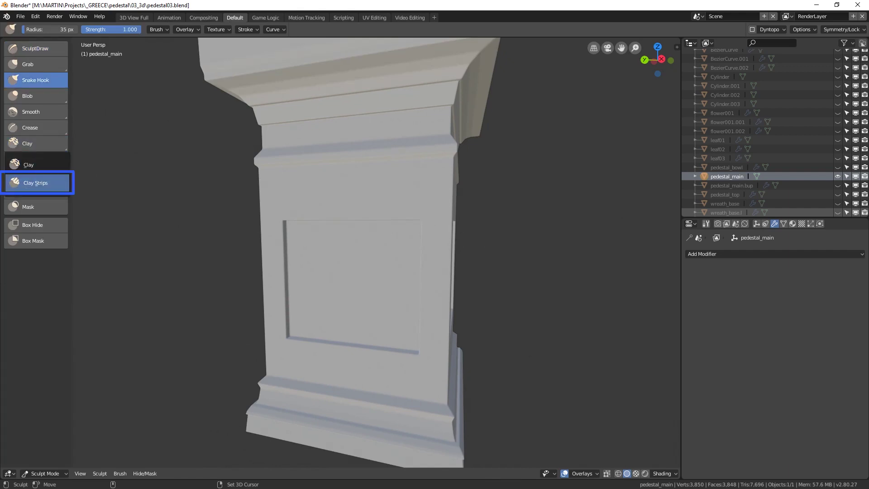
click(36, 183)
drag(112, 30, 86, 29)
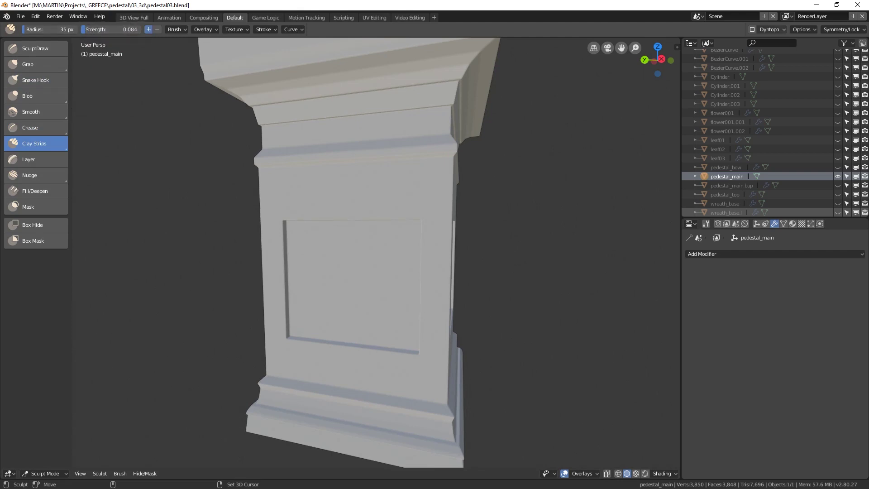
Enable Dyntopo for the pedestal, setting the detail size to 5 px and the refine method to Subdivide Edges.
click(752, 29)
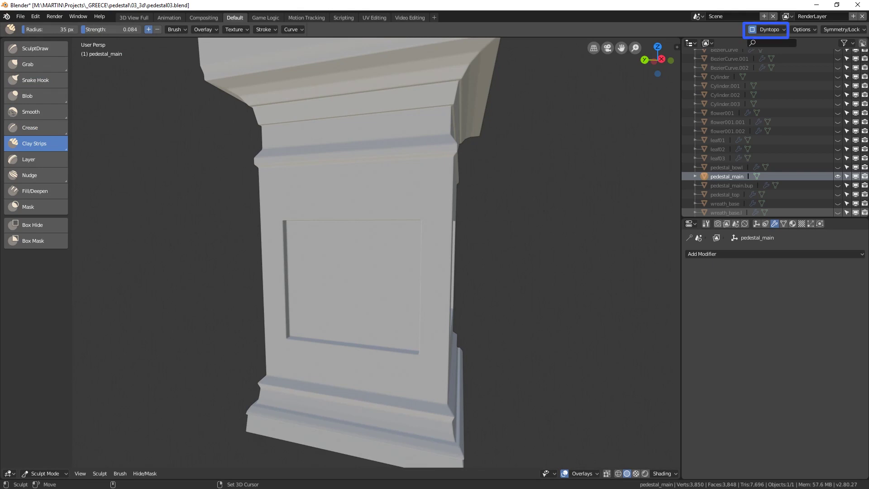
key(ctrl+d)
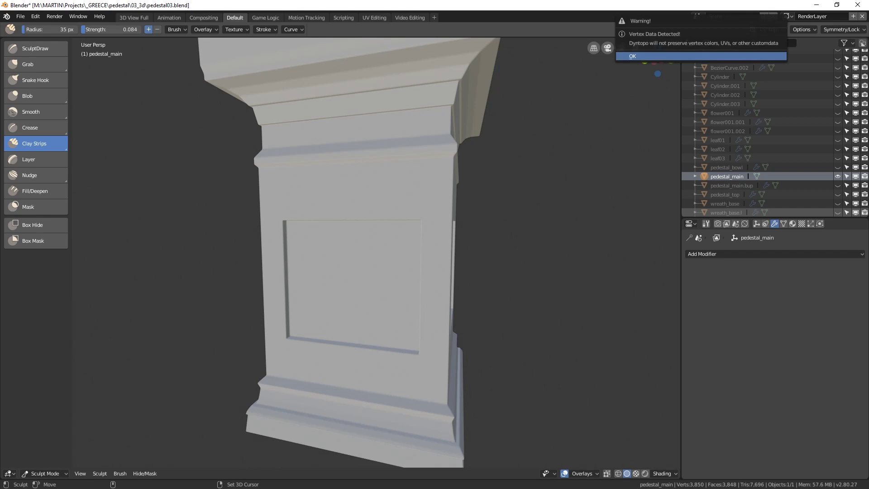
click(647, 56)
click(772, 29)
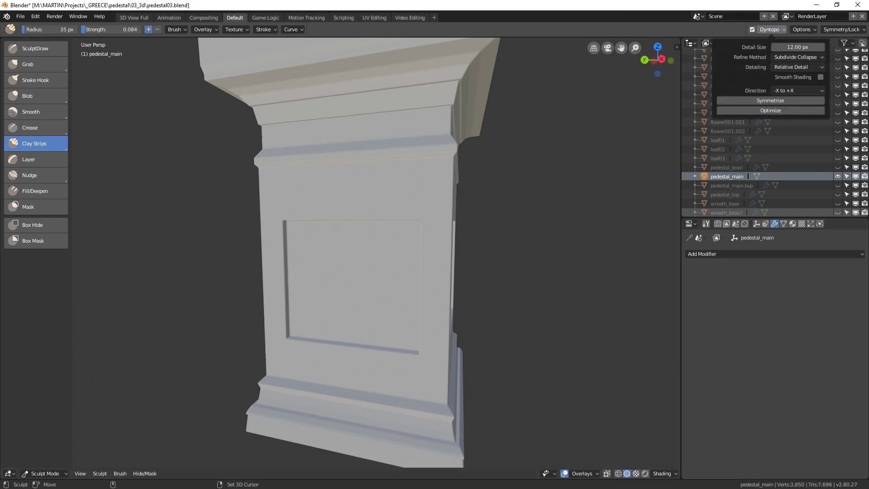
click(798, 47)
text(5)
key(Return)
click(797, 57)
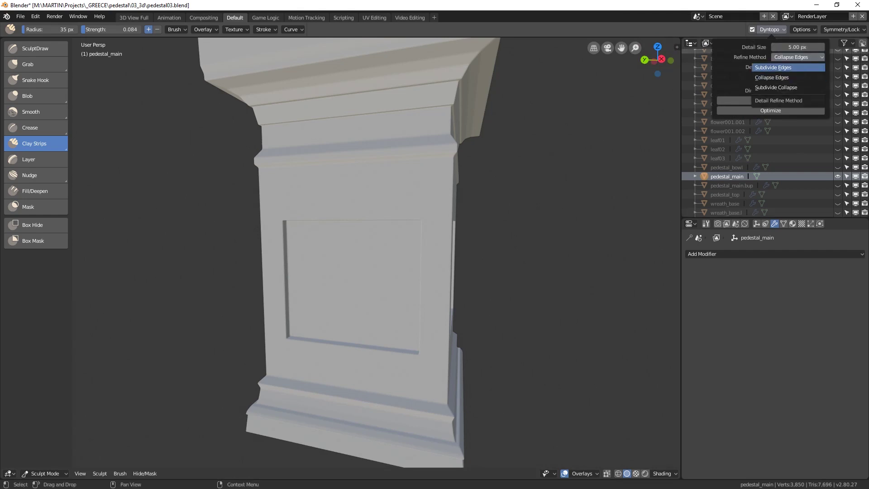
click(787, 67)
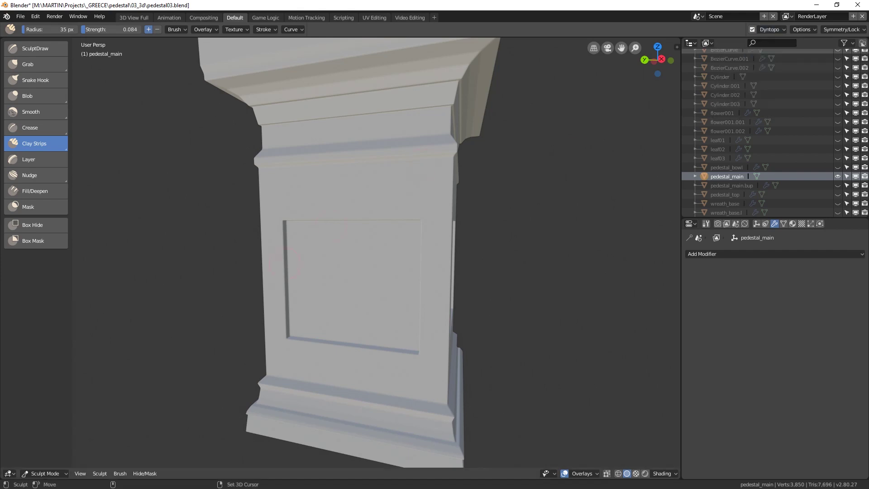
Show the mesh in wireframe, enlarge the Clay Strips brush to 232 px and stroke across the whole pedestal to subdivide it.
scroll(285, 263, down, 4)
key(shift+z)
key(f)
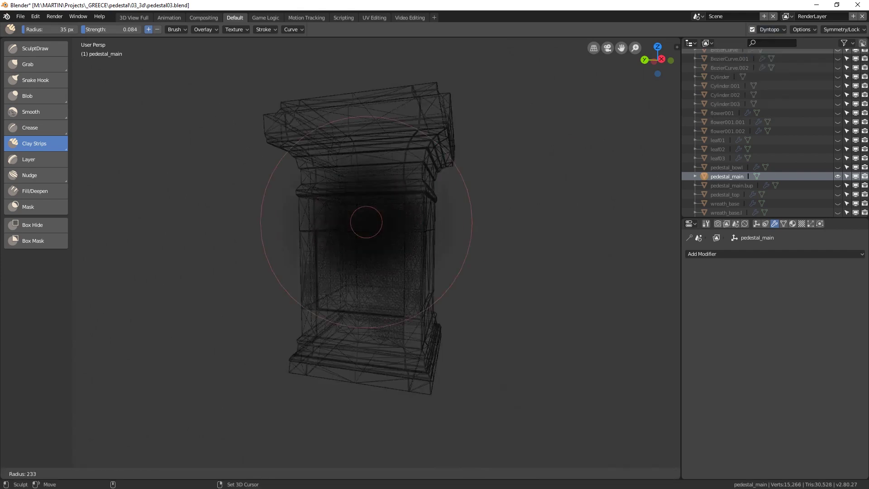
click(471, 221)
mouse_move(403, 177)
mouse_down()
mouse_move(206, 187)
mouse_move(344, 316)
mouse_move(444, 376)
mouse_move(503, 290)
mouse_up()
mouse_move(550, 316)
mouse_down()
mouse_move(493, 293)
mouse_move(362, 281)
mouse_up()
mouse_move(353, 289)
mouse_down()
mouse_move(294, 330)
mouse_move(475, 286)
mouse_up()
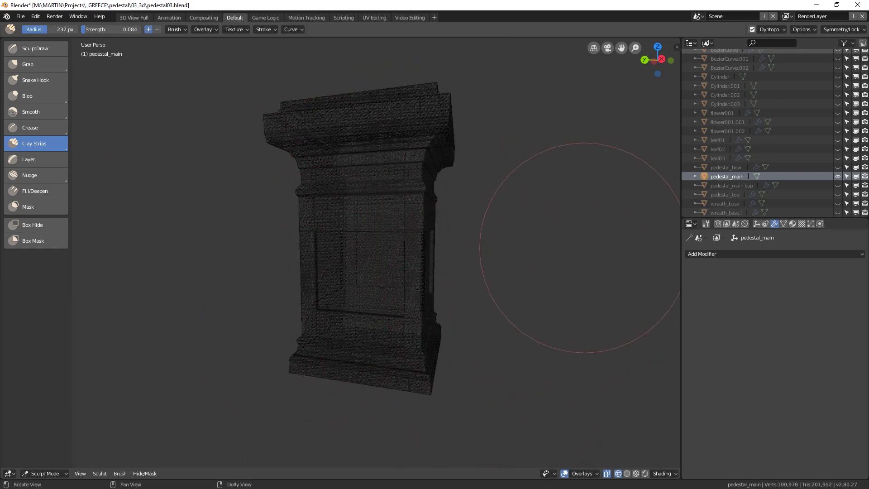
Shrink the Clay Strips brush radius for finer work on the pedestal.
middle_drag(580, 247, 348, 311)
key(f)
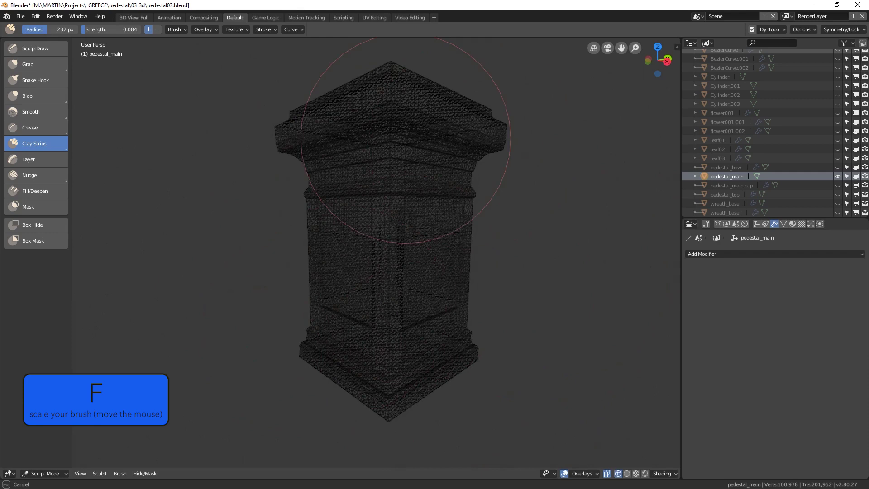
middle_drag(231, 292, 352, 298)
scroll(353, 297, up, 2)
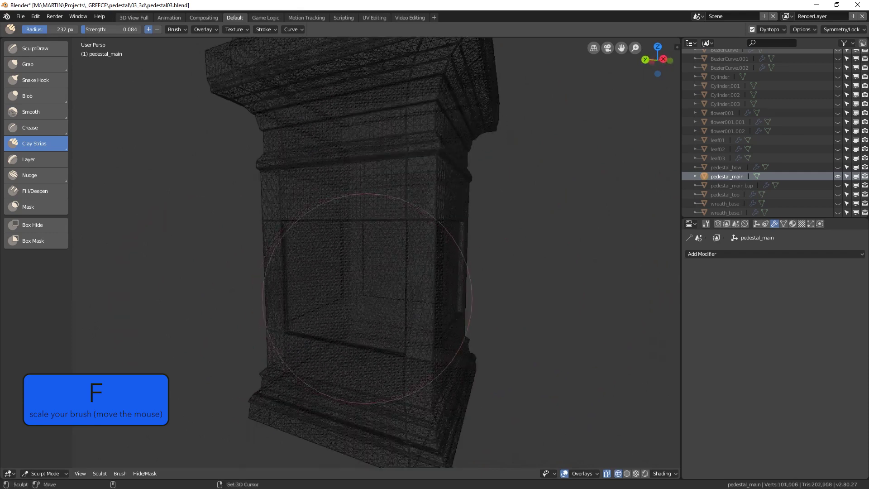
key(f)
click(262, 309)
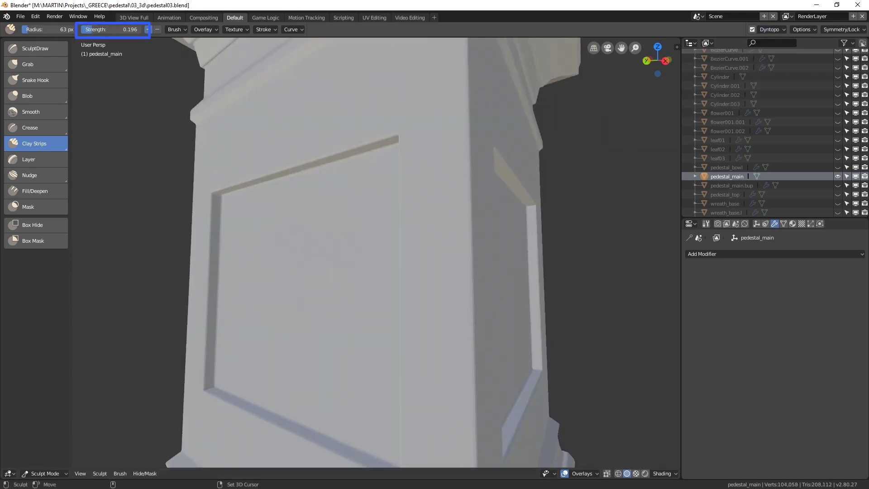
Raise the Clay Strips strength to 0.780 and sculpt a downward stroke on the pedestal's front recessed panel.
drag(92, 29, 121, 30)
mouse_move(346, 220)
mouse_down()
mouse_move(300, 272)
mouse_move(304, 310)
mouse_up()
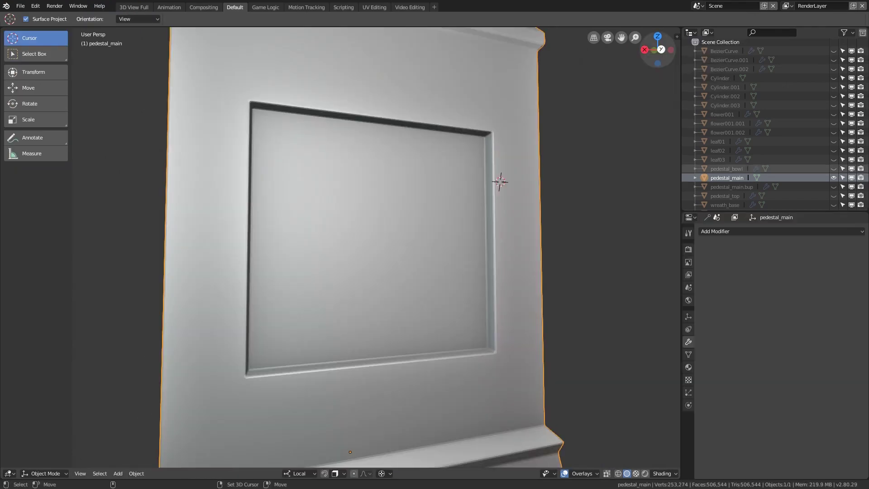
Open the symmetry settings and set the brush radius to 26 px for work on the recessed panel.
click(660, 49)
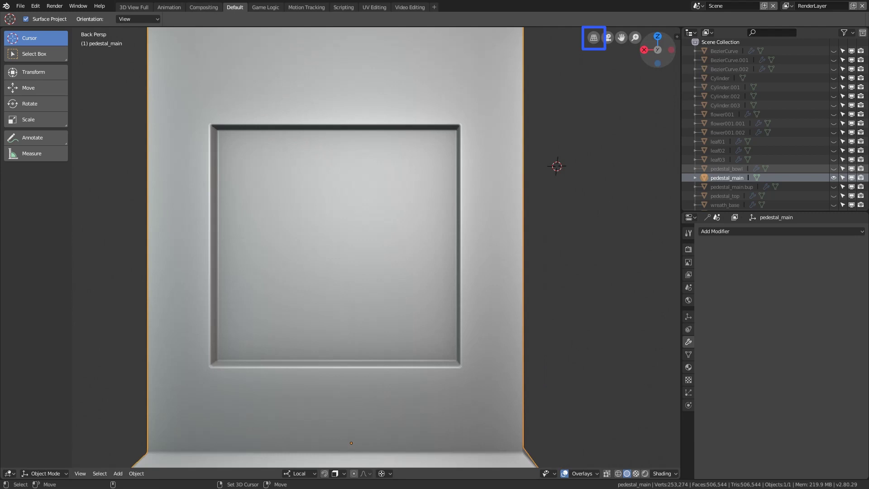
key(KP_Decimal)
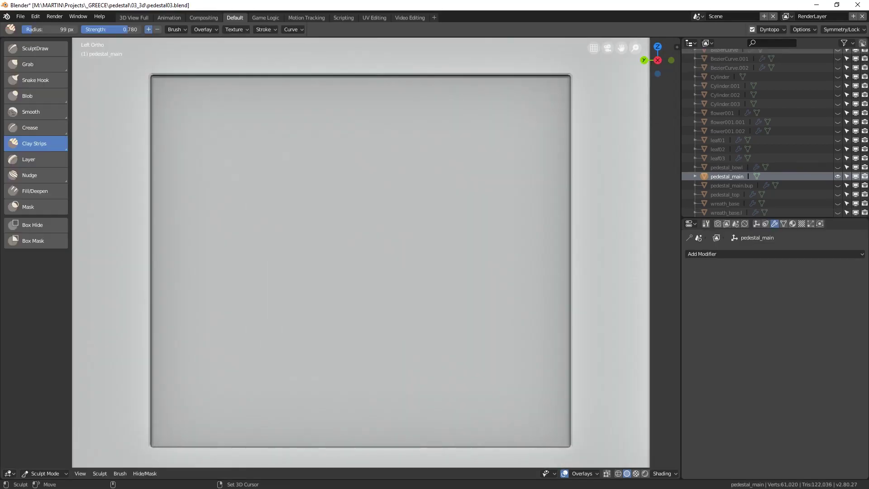
click(842, 29)
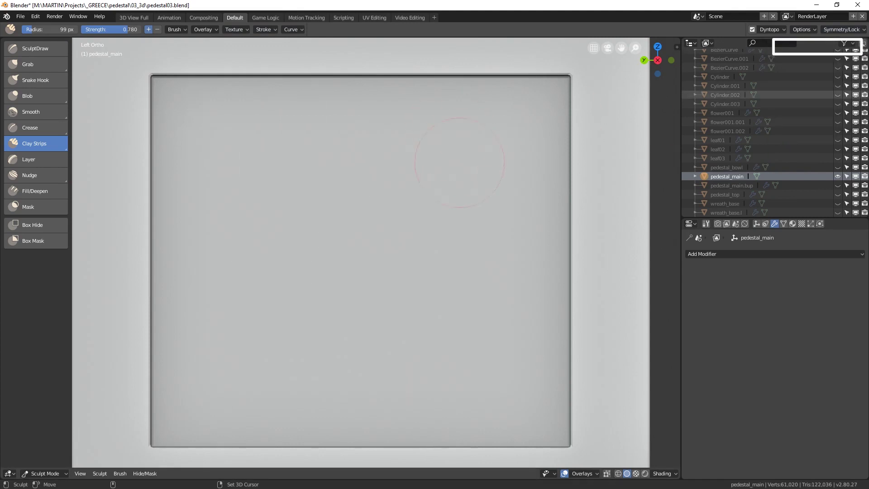
text(f26)
key(Return)
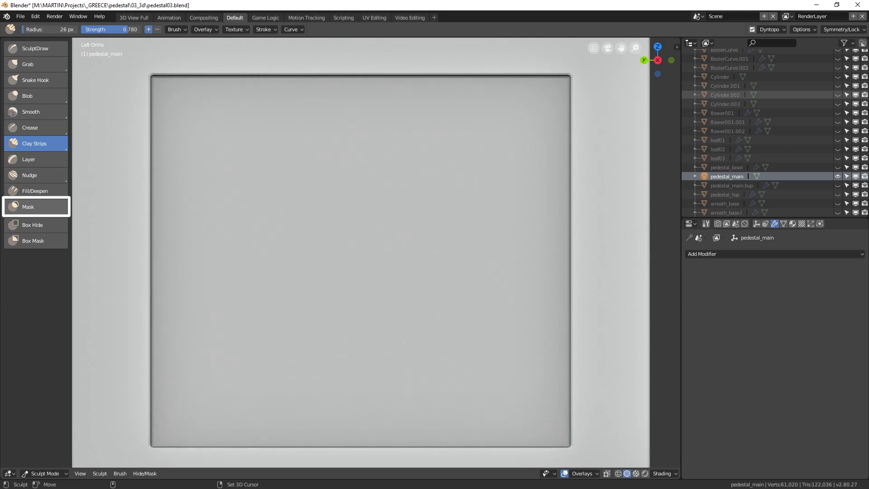
Paint a mask over the entire recessed panel with the Mask brush, enlarging its radius to 164 px.
key(m)
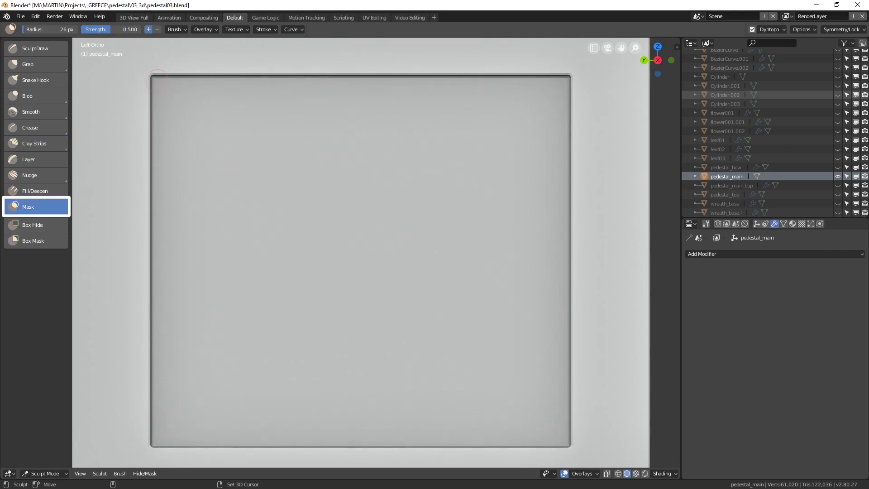
drag(158, 81, 178, 259)
key(f)
click(357, 229)
mouse_move(357, 228)
mouse_down()
mouse_move(193, 401)
mouse_move(543, 150)
mouse_move(455, 145)
mouse_move(229, 417)
mouse_move(372, 327)
mouse_move(504, 407)
mouse_move(528, 107)
mouse_move(204, 87)
mouse_move(164, 112)
mouse_up()
scroll(181, 140, down, 3)
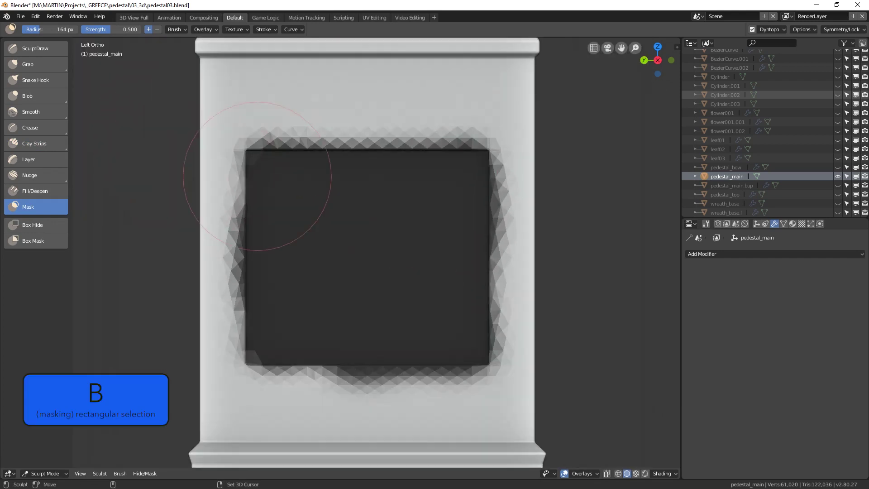
Clear the excess mask around all four sides of the recessed panel with rectangular Box Mask selections.
key(b)
middle_drag(188, 120, 234, 396)
key(b)
middle_drag(198, 89, 555, 150)
key(b)
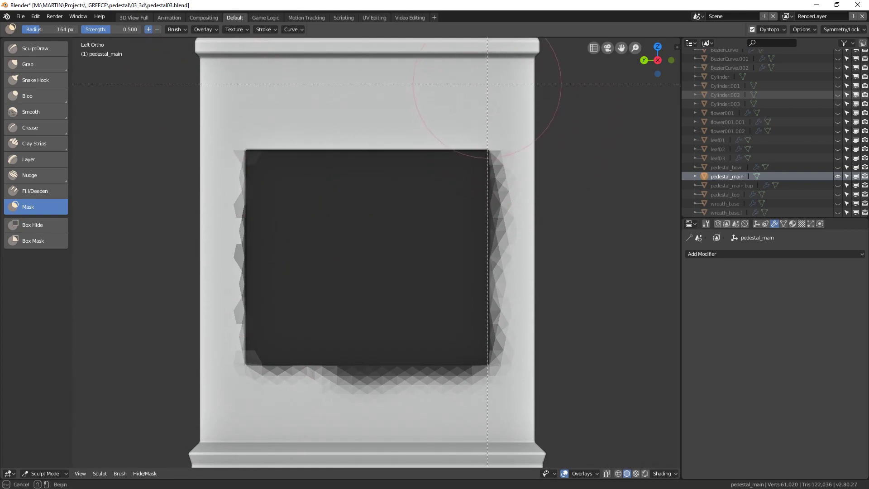
middle_drag(487, 80, 643, 458)
key(b)
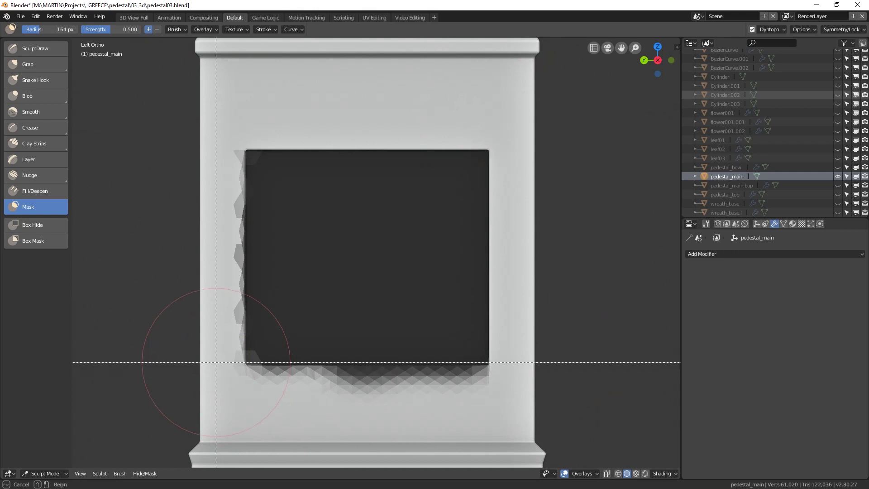
middle_drag(216, 365, 530, 426)
key(b)
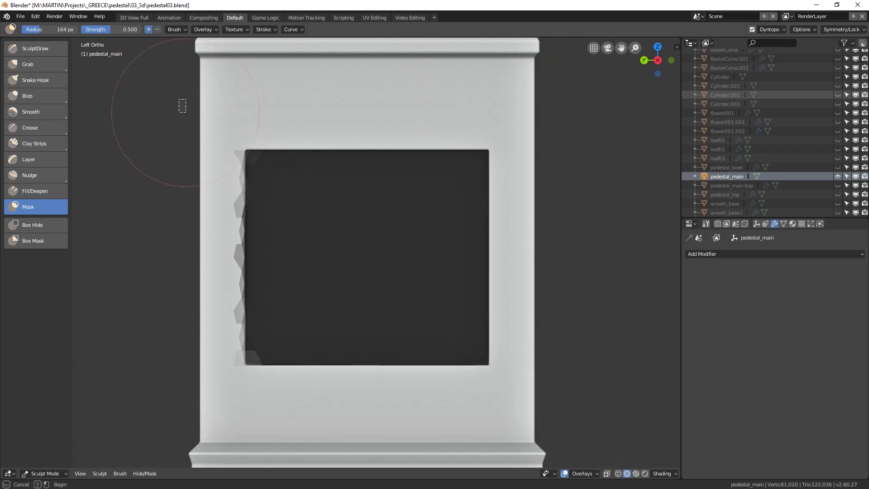
middle_drag(179, 99, 245, 390)
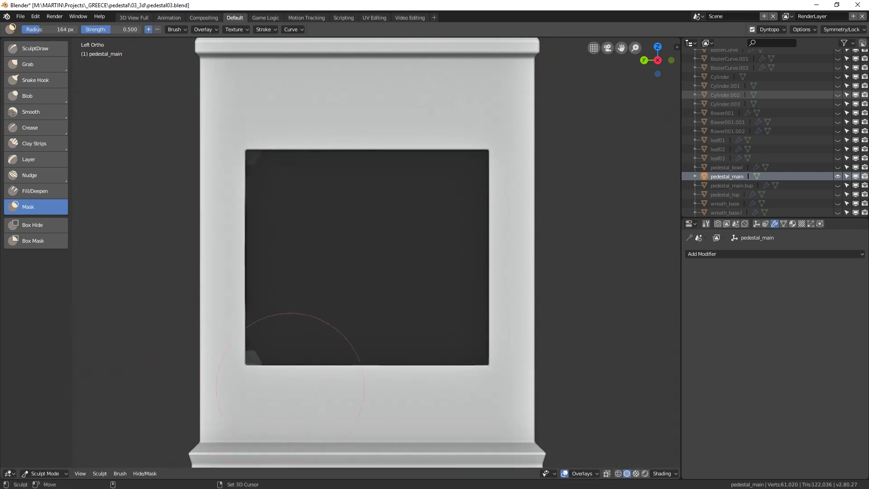
Invert the mask so that only the recessed panel can be sculpted.
click(145, 473)
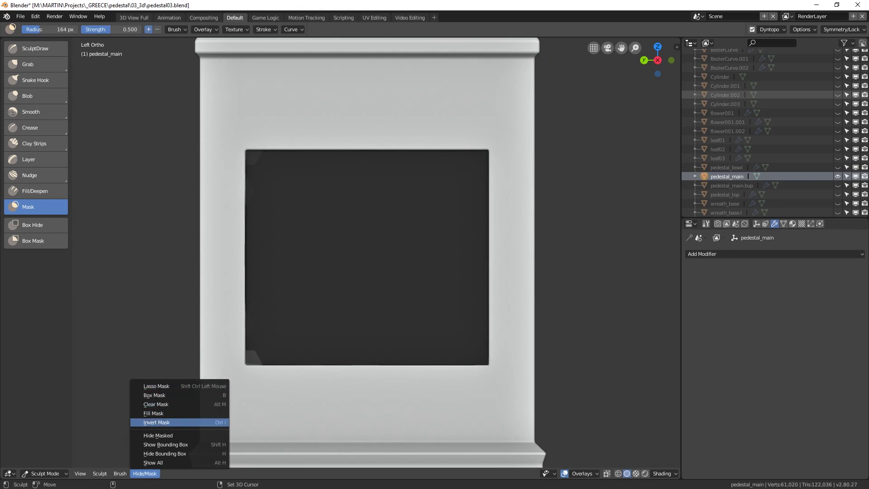
click(157, 422)
scroll(306, 324, up, 3)
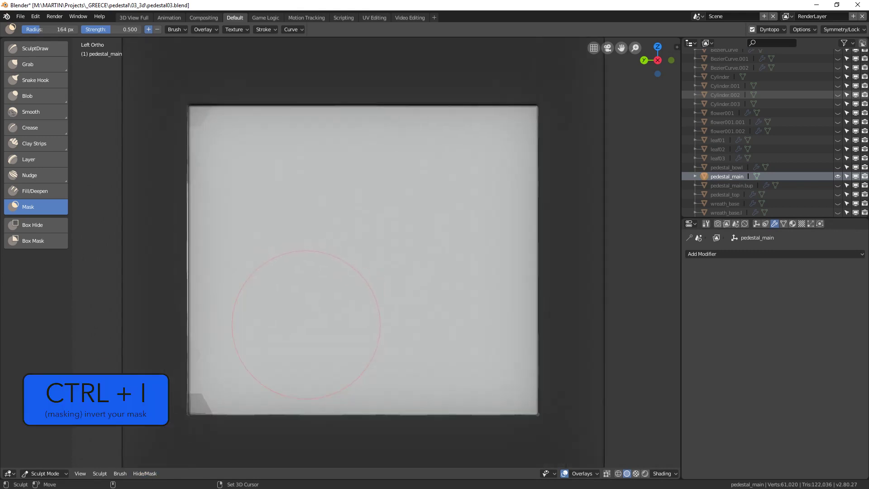
Set the brush radius to 71 px and switch to the Clay Strips brush.
key(f)
click(335, 276)
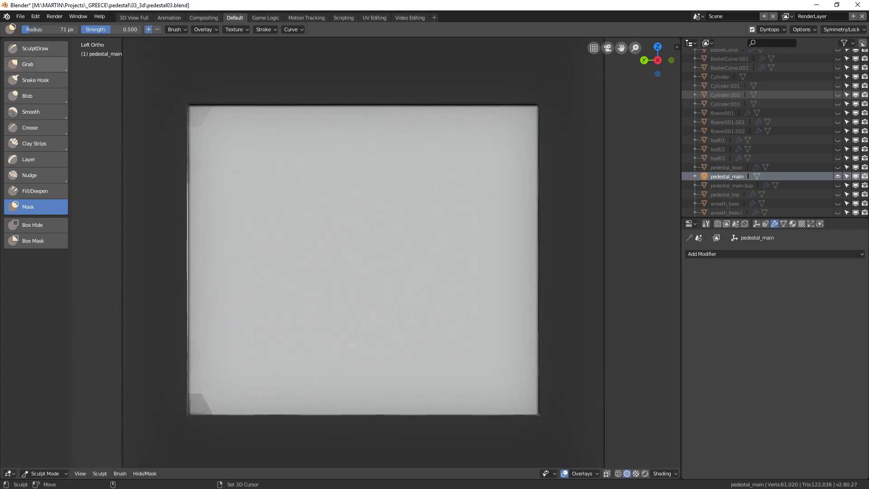
key(c)
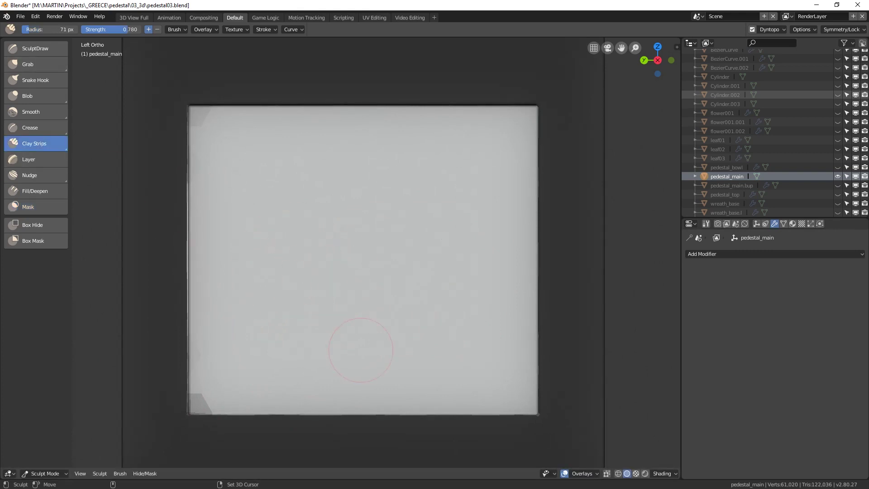
Reduce the Clay Strips radius to 54 px and try a horizontal stroke along the recessed panel's lower edge.
key(f)
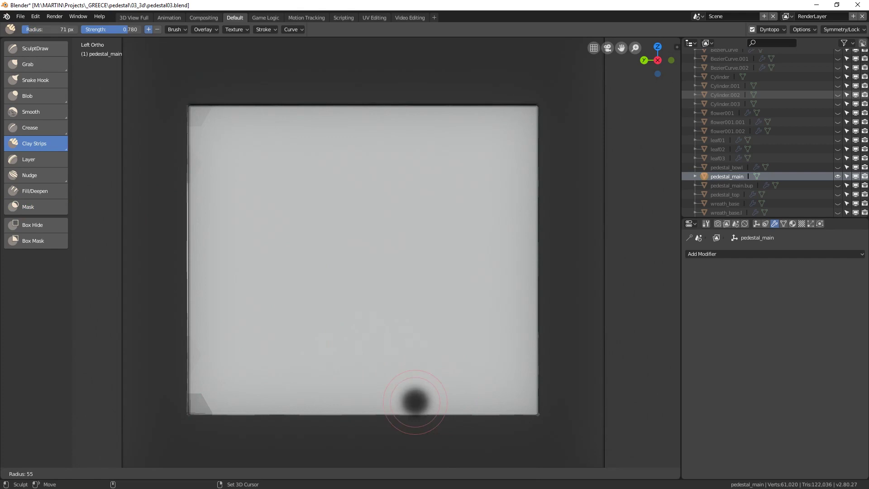
click(436, 403)
drag(528, 401, 170, 402)
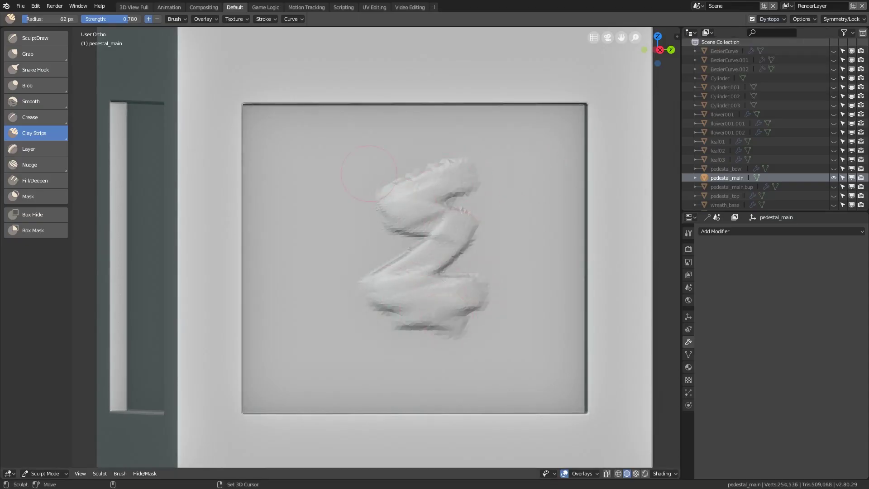
Sculpt test strips on both sides of the existing zigzag in the panel, and undo the test strokes.
drag(369, 173, 336, 348)
mouse_move(465, 360)
mouse_down()
mouse_move(526, 147)
mouse_move(454, 131)
mouse_up()
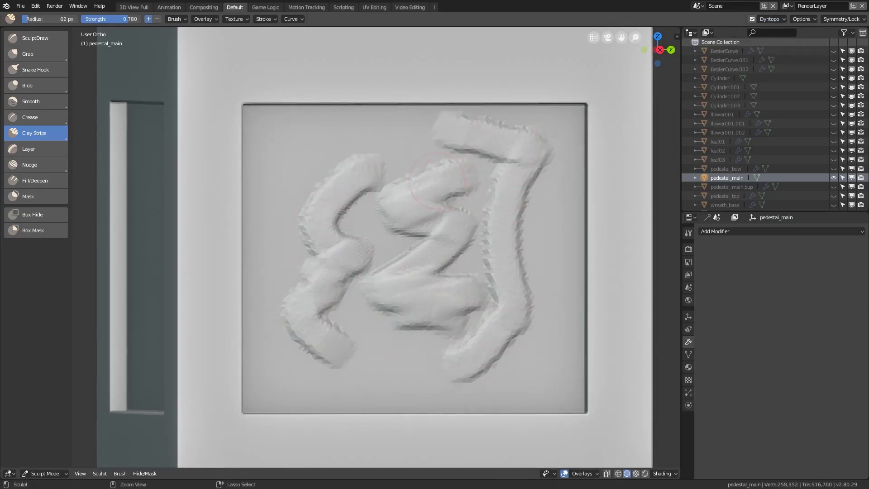
key(ctrl+z)
key(ctrl+z)
key(ctrl+z)
Sculpt a few roughly horizontal test strips across the middle of the panel.
mouse_move(432, 182)
mouse_down()
mouse_move(366, 199)
mouse_move(387, 237)
mouse_up()
drag(376, 288, 462, 297)
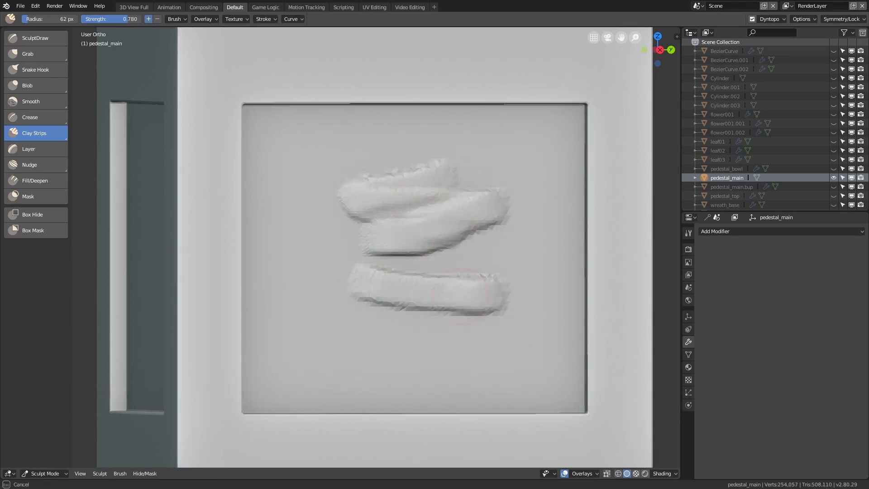
drag(322, 337, 494, 351)
Switch the pedestal to Object Mode and back to Sculpt Mode, and try to undo the last stroke.
key(ctrl+Tab)
click(420, 351)
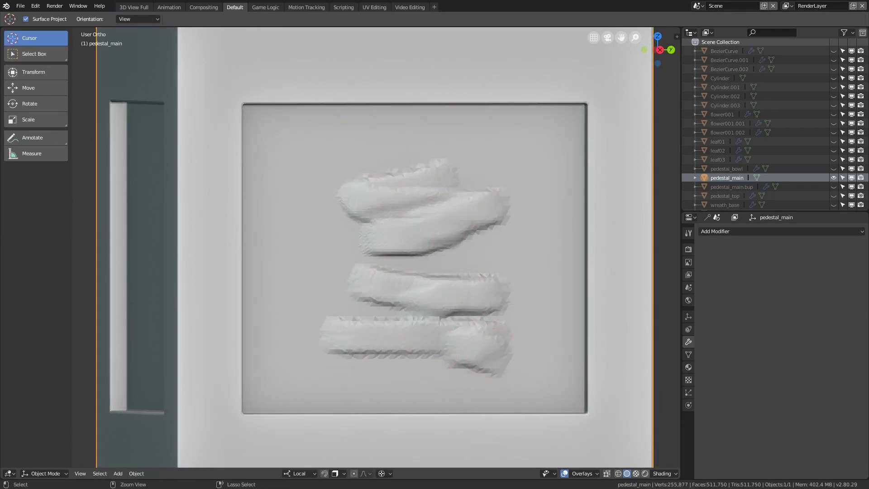
key(ctrl+Tab)
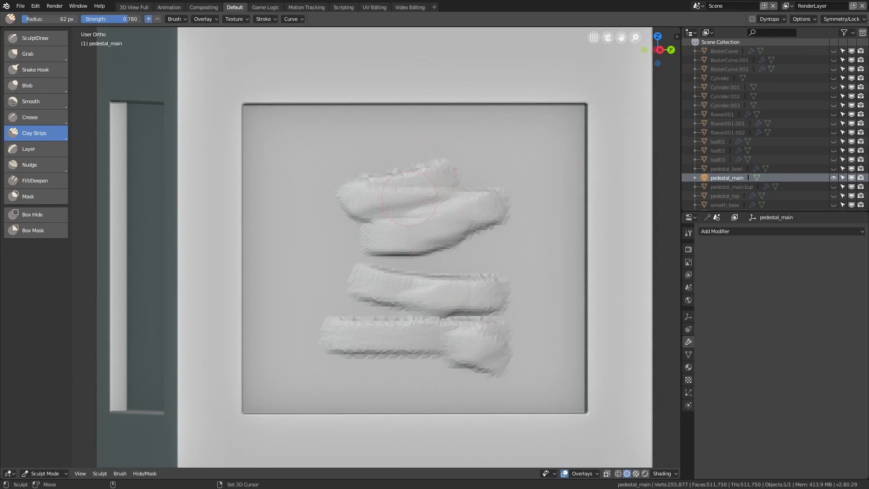
key(ctrl+z)
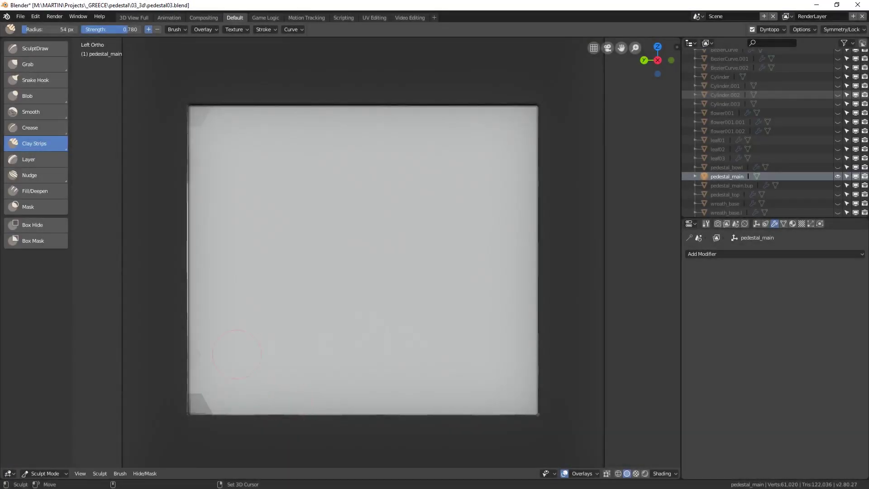
Build up a raised ground strip across the full width of the panel's lower edge with Clay Strips.
mouse_move(213, 403)
mouse_down()
mouse_move(243, 384)
mouse_move(321, 399)
mouse_move(525, 399)
mouse_move(369, 402)
mouse_up()
mouse_move(445, 400)
mouse_down()
mouse_move(199, 389)
mouse_move(460, 413)
mouse_move(540, 399)
mouse_up()
key(shift+s)
key(c)
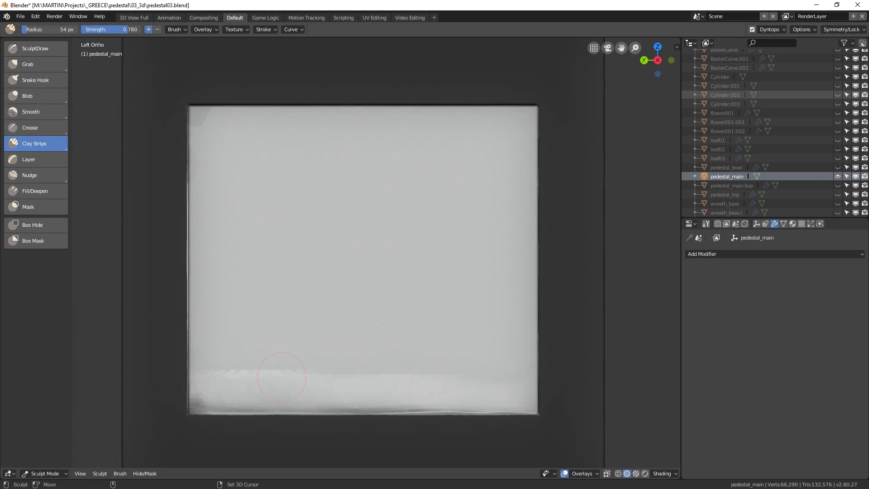
Sculpt a horizontal plinth on the ground strip and cap both its ends with the brush radius reduced to 25 px.
drag(432, 379, 285, 377)
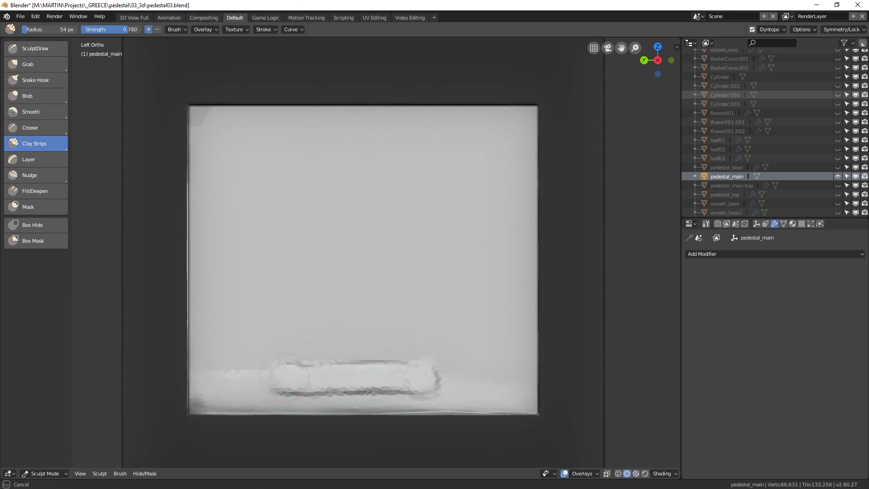
scroll(443, 381, up, 2)
scroll(449, 384, down, 1)
shift+middle_drag(451, 384, 468, 352)
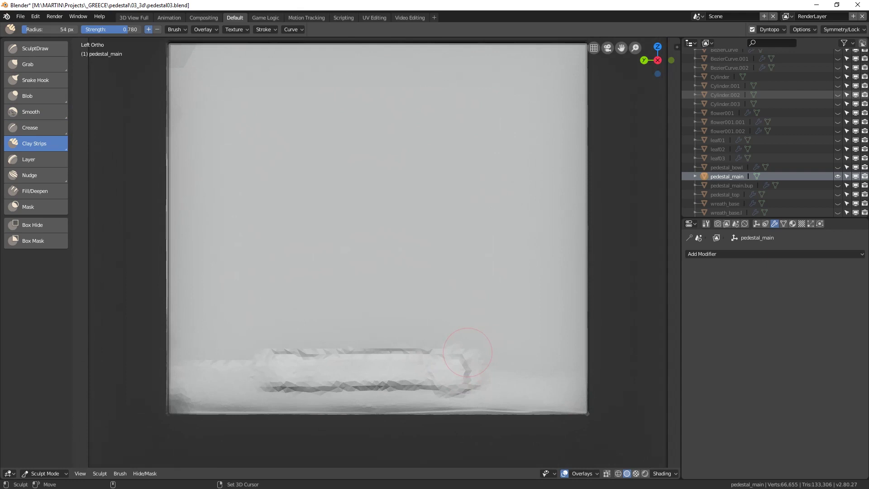
key(f)
click(456, 336)
drag(479, 360, 478, 383)
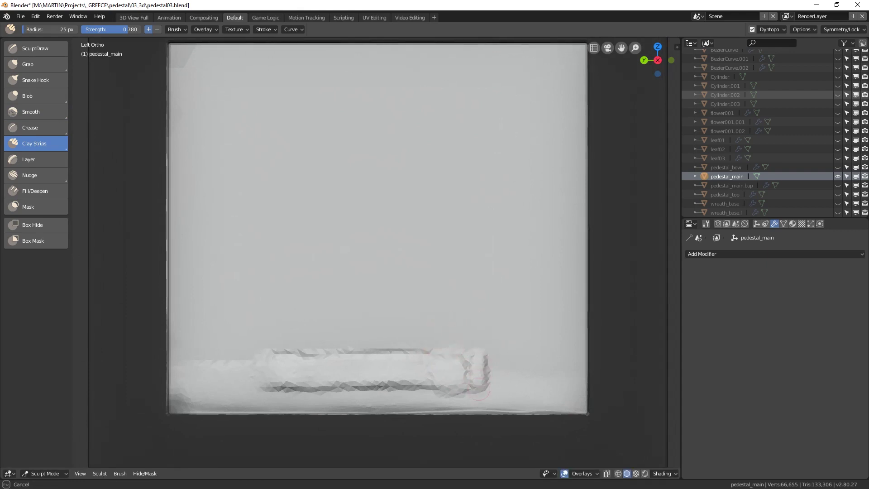
mouse_move(268, 363)
mouse_down()
mouse_move(268, 383)
mouse_move(263, 358)
mouse_up()
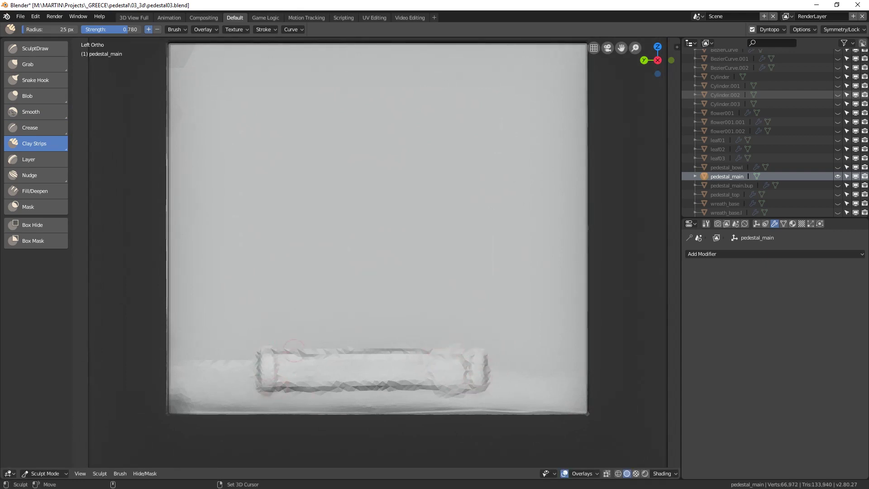
Rough out two facing figures above the plinth, with heads, joined inner arms, trailing outer arms and the left figure's front leg.
shift+middle_drag(377, 292, 380, 303)
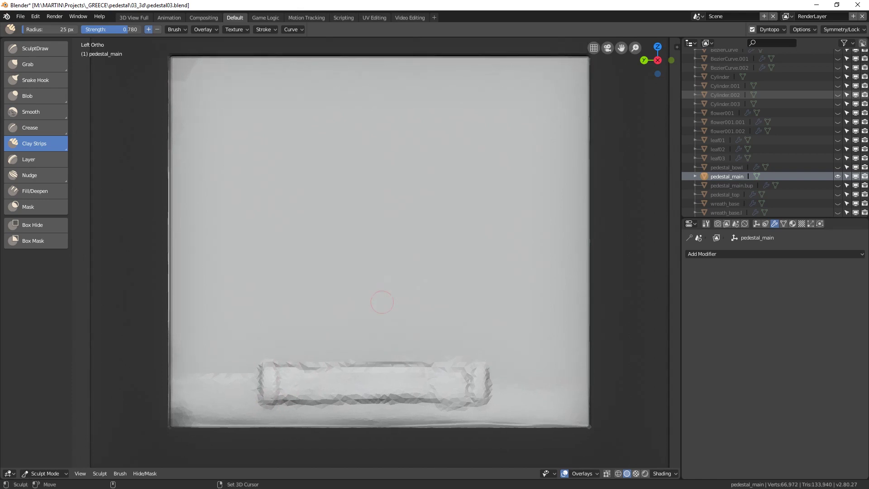
mouse_move(394, 371)
mouse_down()
mouse_move(364, 342)
mouse_move(318, 255)
mouse_move(337, 231)
mouse_move(323, 207)
mouse_move(448, 169)
mouse_move(432, 117)
mouse_up()
drag(328, 113, 266, 222)
drag(436, 150, 491, 212)
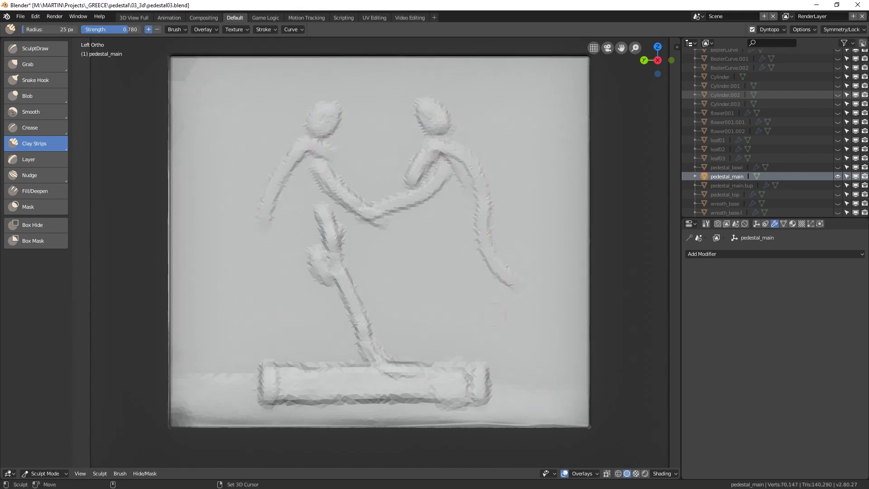
drag(297, 156, 247, 275)
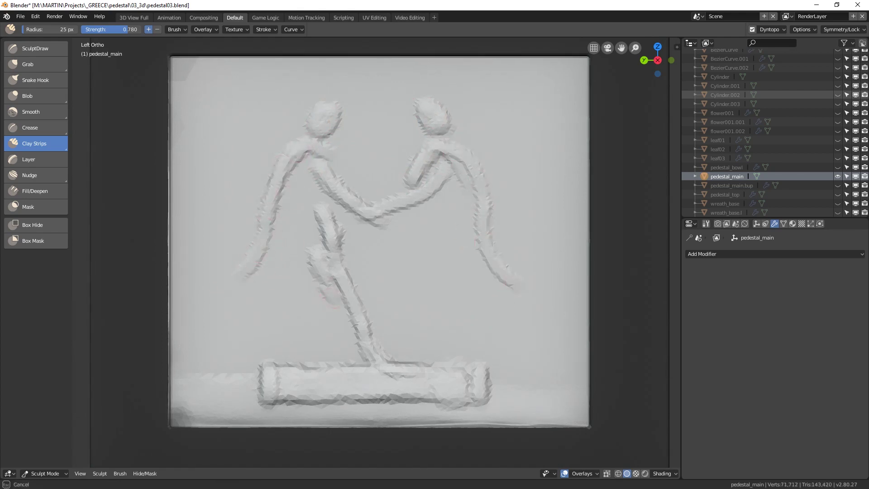
Add the left figure's rear leg and fill out its torso, hips and front thigh.
drag(337, 301, 315, 366)
drag(317, 337, 298, 375)
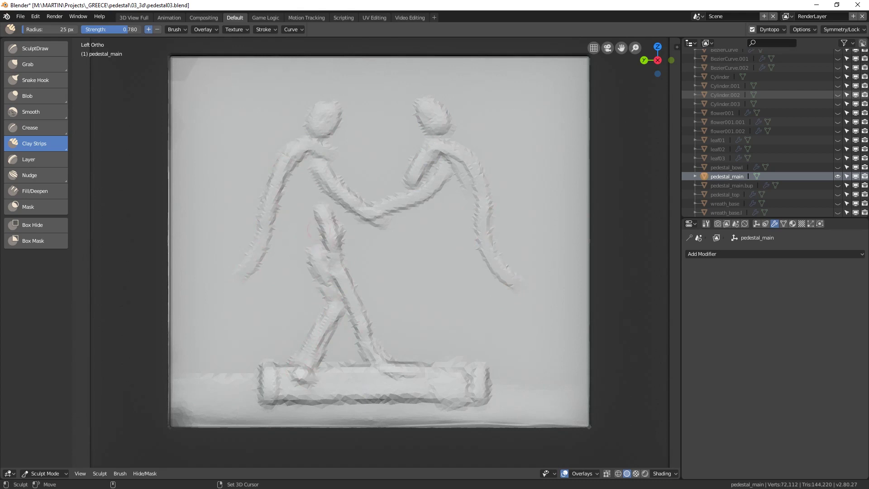
mouse_move(313, 215)
mouse_down()
mouse_move(297, 187)
mouse_move(314, 171)
mouse_up()
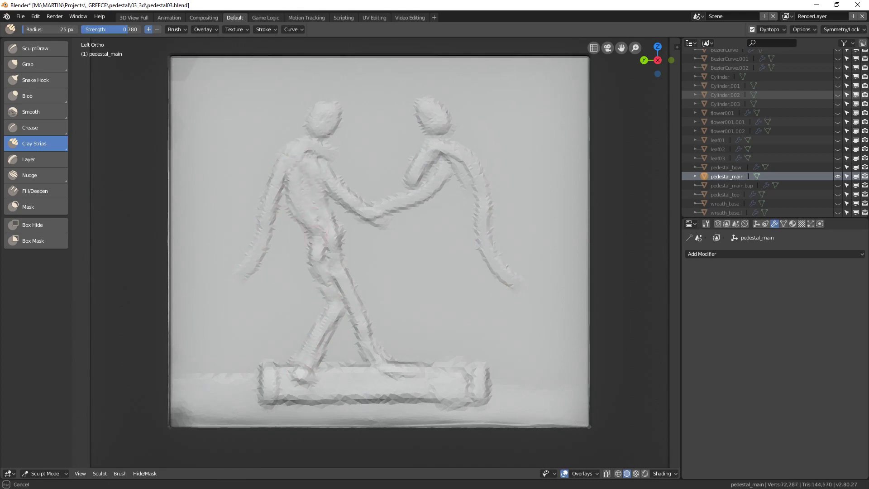
drag(327, 257, 338, 254)
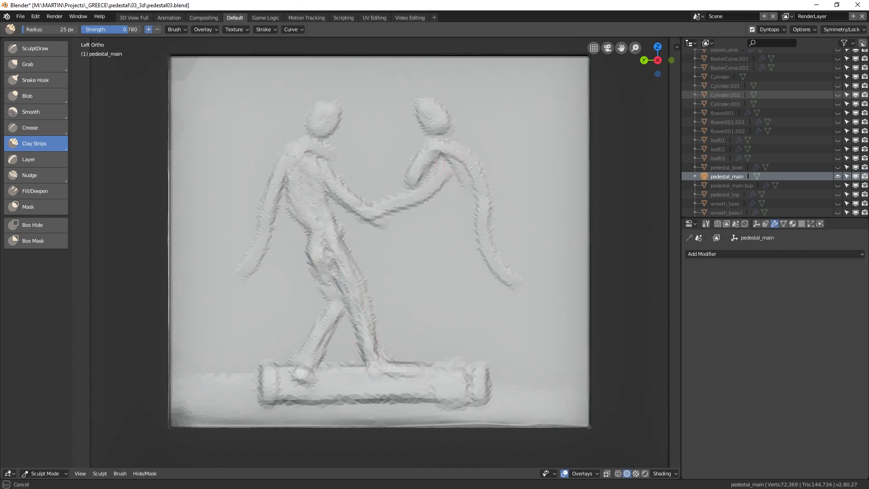
Sculpt the right figure's torso and both legs down to the plinth, and add hair to both figures' heads.
mouse_move(464, 176)
mouse_down()
mouse_move(429, 182)
mouse_move(418, 241)
mouse_move(438, 183)
mouse_move(381, 221)
mouse_up()
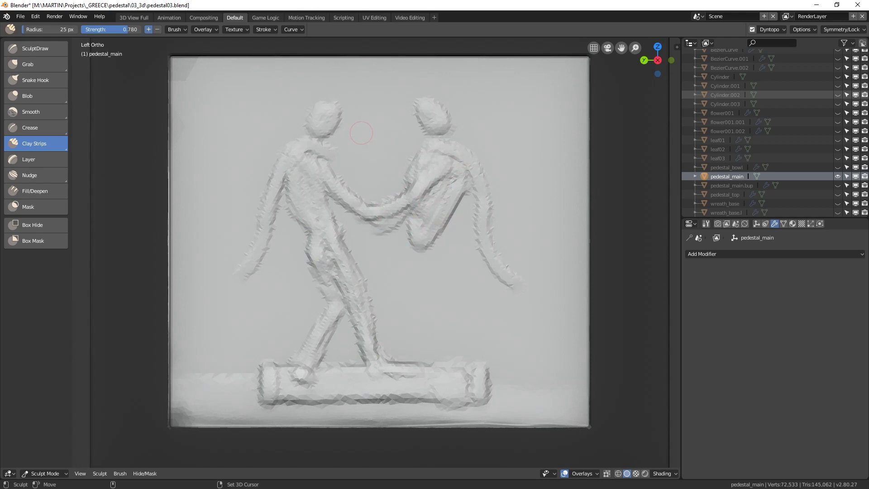
drag(430, 251, 360, 307)
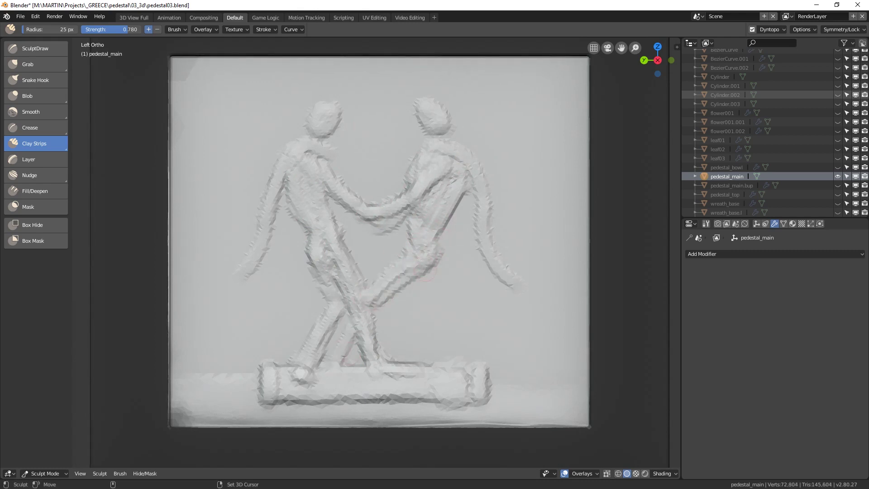
mouse_move(425, 250)
mouse_down()
mouse_move(404, 296)
mouse_move(415, 302)
mouse_move(426, 287)
mouse_move(406, 317)
mouse_move(431, 381)
mouse_up()
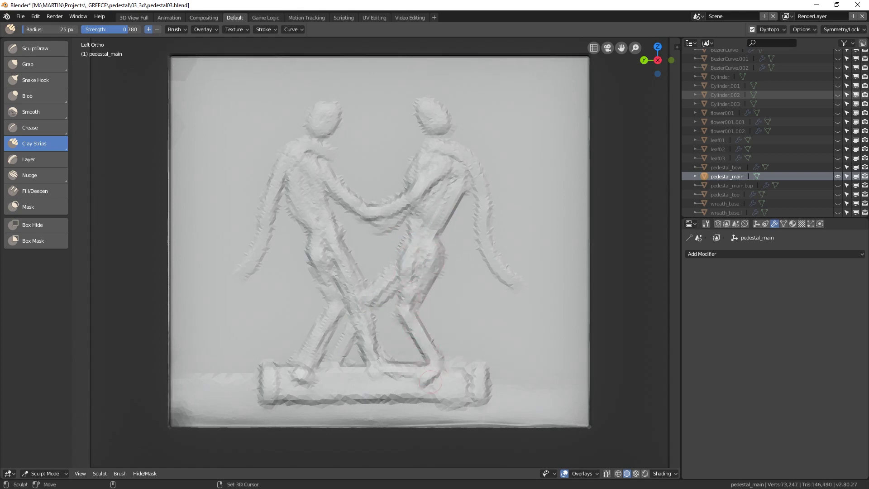
drag(413, 101, 448, 97)
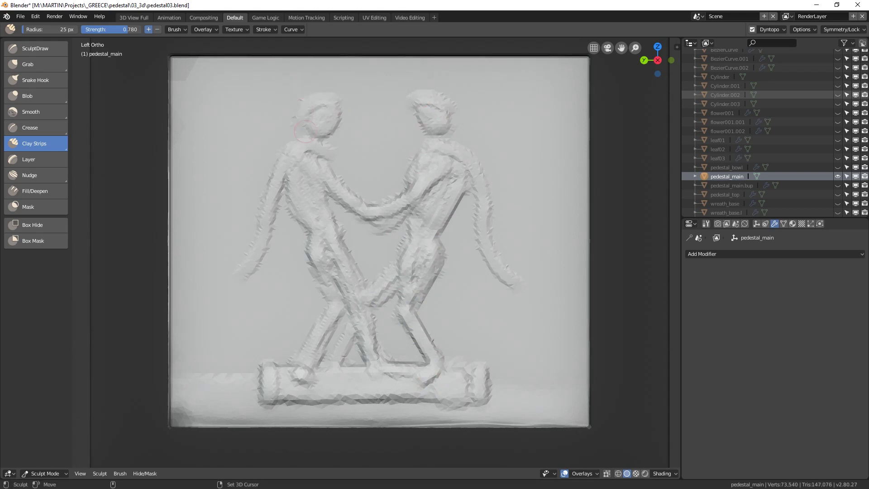
Reduce the Clay Strips radius to 16 px and build up the right figure's legs, hips and torso.
key(f)
click(413, 206)
mouse_move(421, 323)
mouse_down()
mouse_move(440, 367)
mouse_move(435, 381)
mouse_move(400, 267)
mouse_up()
mouse_move(393, 290)
mouse_down()
mouse_move(387, 298)
mouse_move(398, 246)
mouse_move(385, 281)
mouse_up()
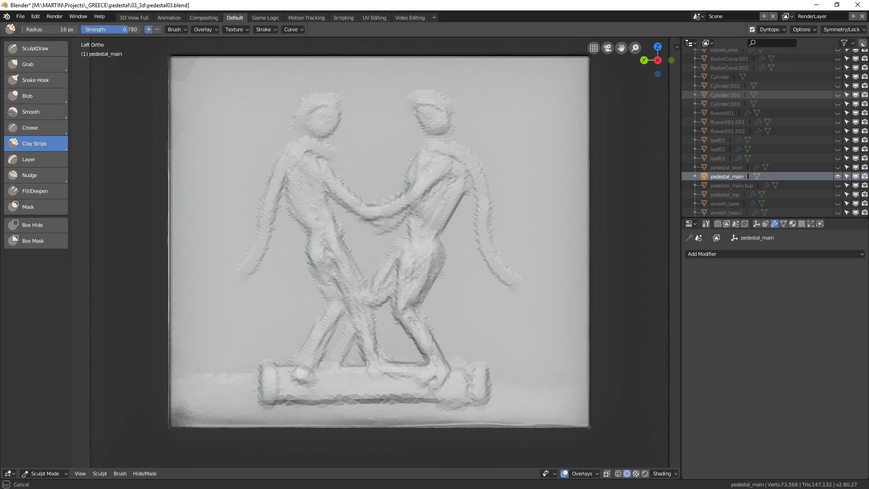
drag(436, 260, 439, 221)
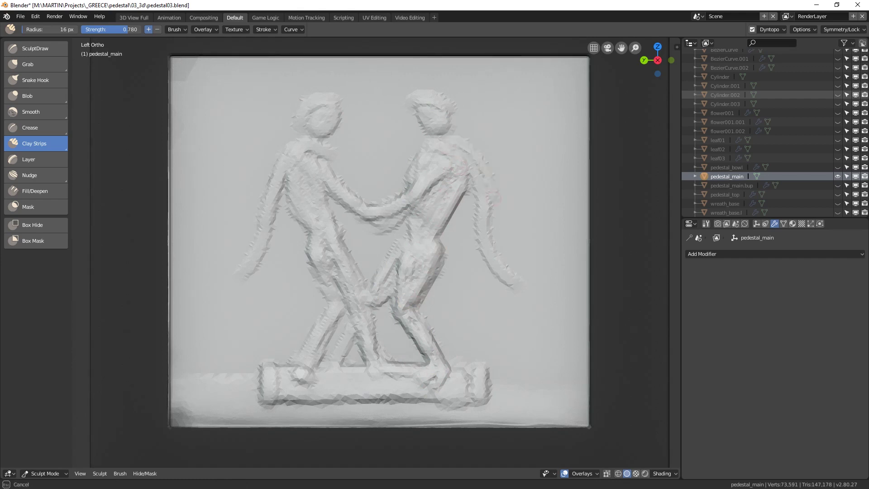
Thicken the trailing outer arms of both figures and add more volume to their heads and hair.
drag(462, 161, 519, 294)
drag(448, 117, 419, 96)
mouse_move(300, 121)
mouse_down()
mouse_move(319, 91)
mouse_move(336, 101)
mouse_move(299, 131)
mouse_move(263, 193)
mouse_up()
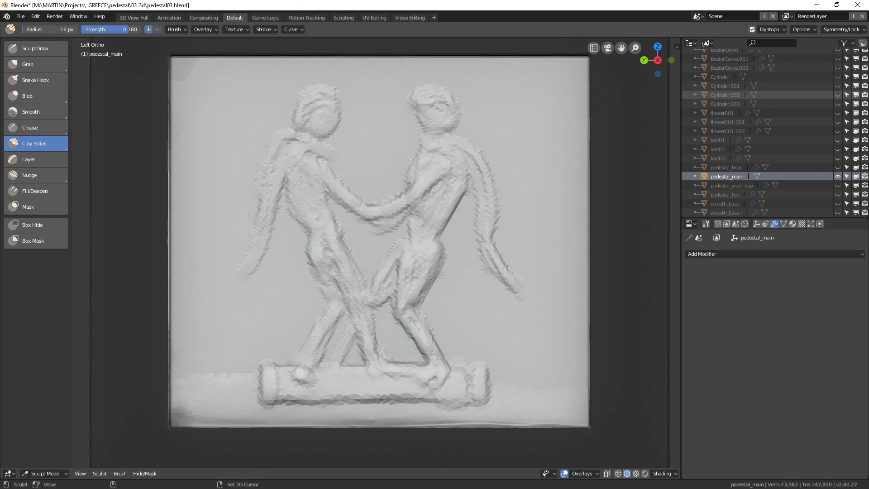
Refine the left figure's hips, both legs, feet and torso with fine clay strips.
mouse_move(310, 240)
mouse_down()
mouse_move(309, 271)
mouse_move(346, 301)
mouse_move(376, 382)
mouse_up()
drag(343, 314, 294, 383)
mouse_move(341, 300)
mouse_down()
mouse_move(312, 240)
mouse_move(319, 274)
mouse_move(327, 238)
mouse_move(318, 161)
mouse_move(360, 213)
mouse_up()
scroll(367, 280, down, 4)
scroll(366, 280, up, 3)
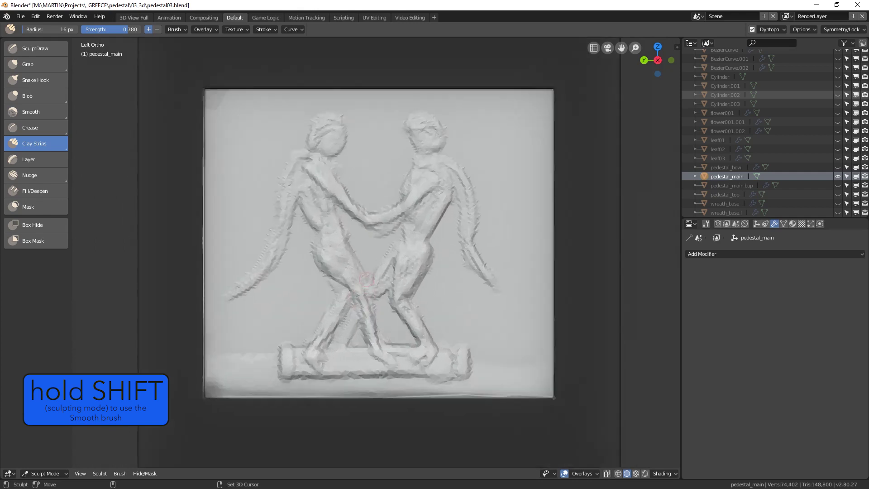
Switch to the Grab brush with a 162 px radius and nudge both figures' heads and upper bodies into better proportion.
click(34, 64)
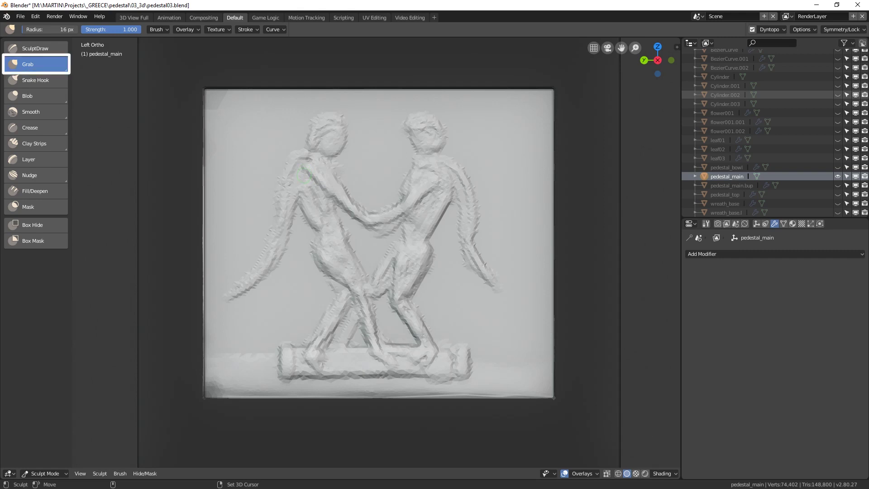
key(f)
click(371, 182)
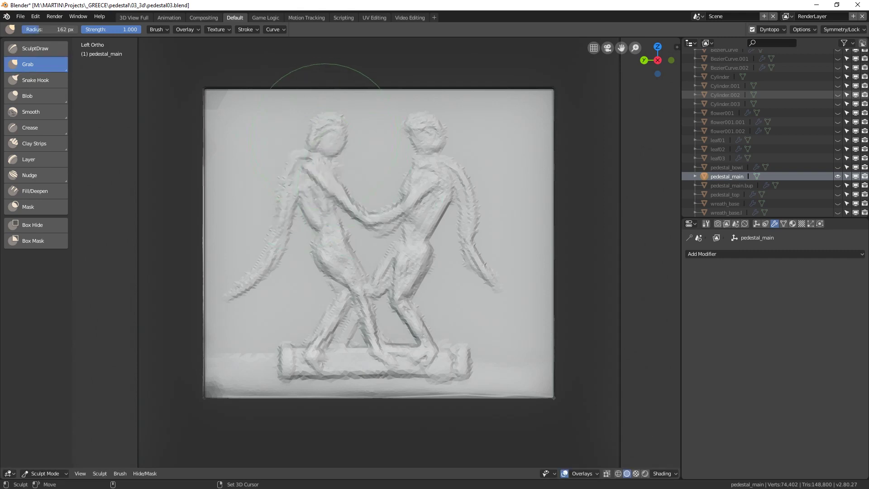
drag(327, 131, 324, 137)
drag(308, 163, 310, 168)
drag(327, 251, 333, 252)
drag(428, 164, 442, 169)
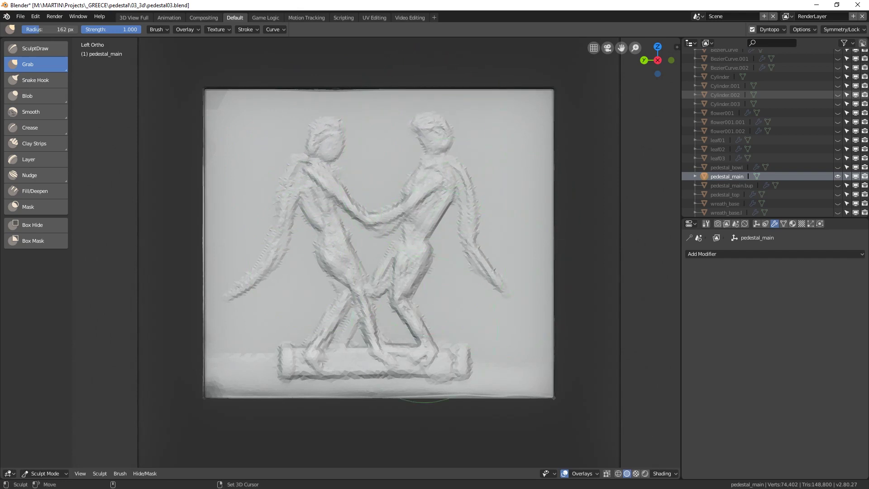
Pull the figures' lower legs and the plinth slightly downward with the Grab brush.
drag(402, 336, 403, 341)
drag(339, 334, 339, 339)
drag(291, 338, 291, 342)
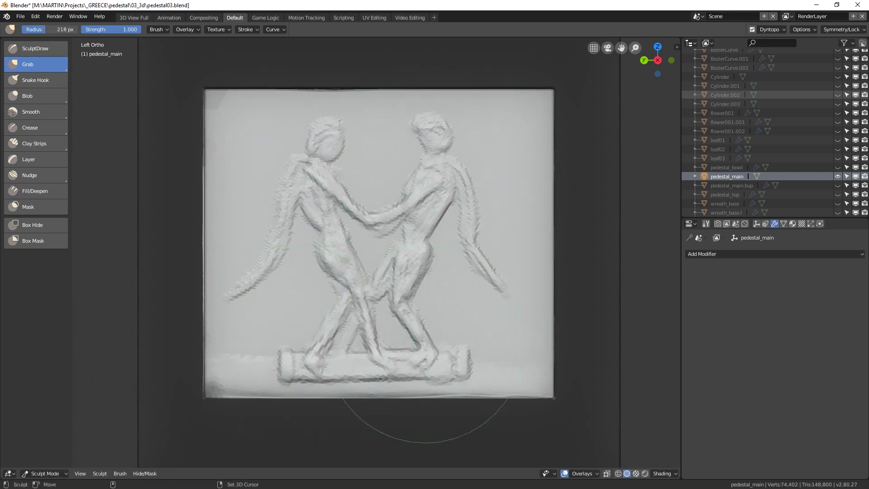
drag(226, 337, 226, 341)
Reshape the heads of both figures with the Grab brush, changing its radius between adjustments.
mouse_move(307, 143)
mouse_down()
mouse_move(312, 153)
mouse_move(333, 132)
mouse_up()
key(f)
click(288, 130)
drag(433, 122, 433, 116)
Switch to Clay Strips with a 13 px radius and add volume along the left figure's inner arm.
key(c)
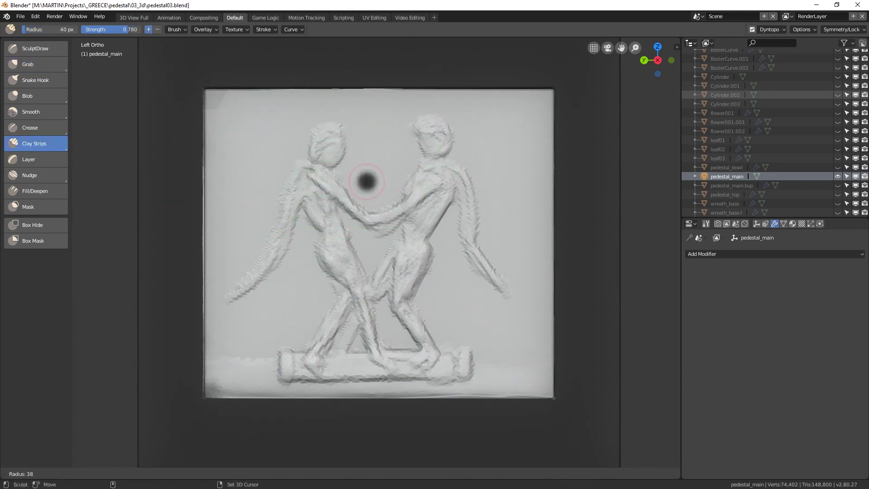
drag(313, 184, 346, 212)
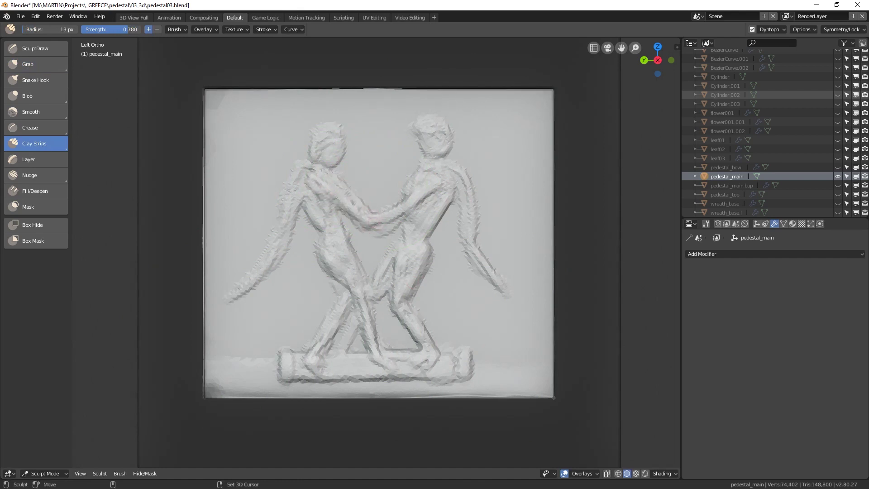
Reposition the right figure's head and neck with the Grab brush, reducing its radius from 173 px to 110 px.
click(27, 63)
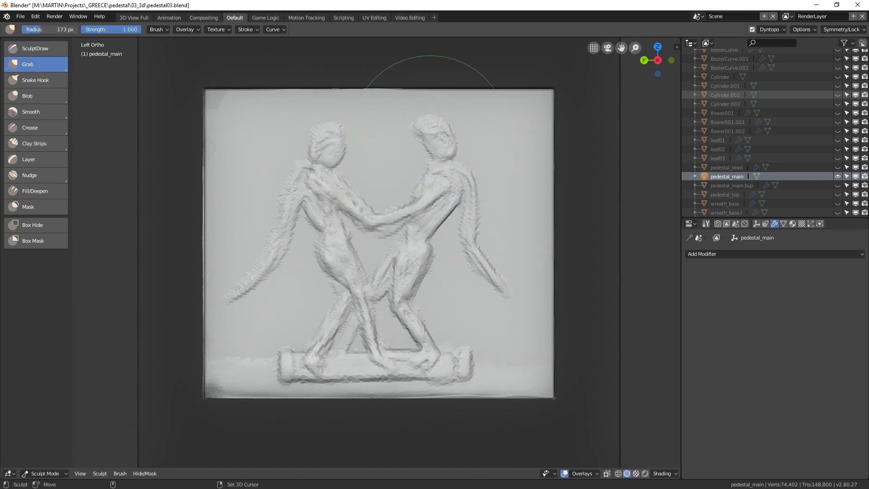
key(f)
click(418, 133)
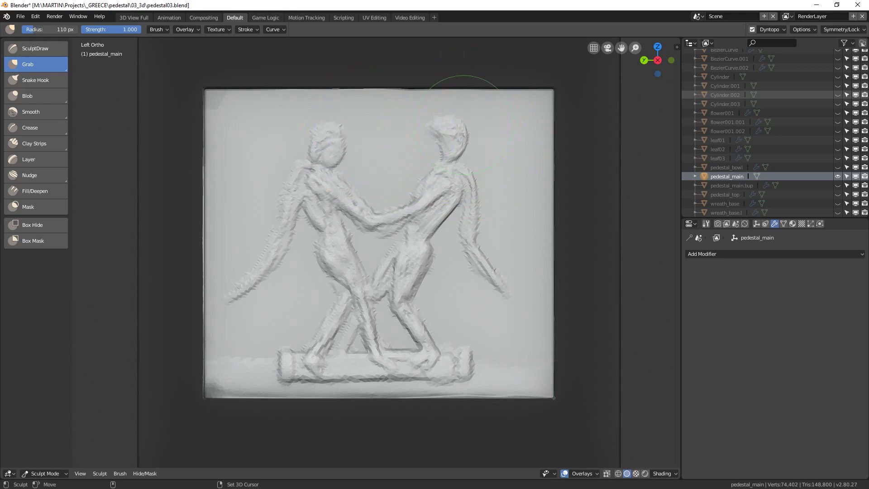
key(f)
click(426, 121)
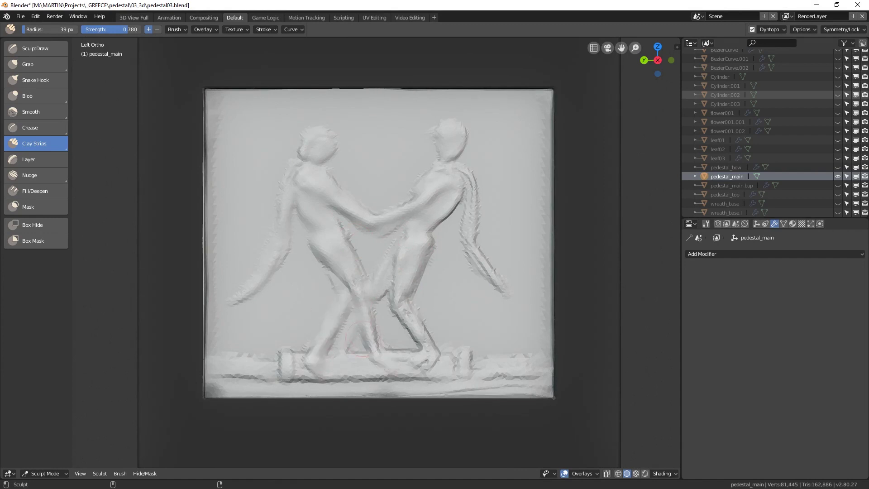
Build up the figures' joined arms using Clay Strips with a 21 px radius.
key(f)
click(493, 227)
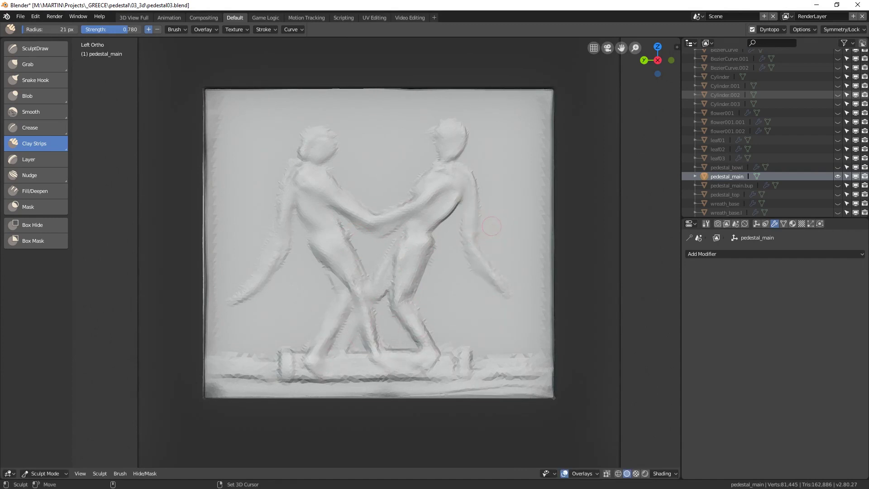
drag(447, 187, 408, 214)
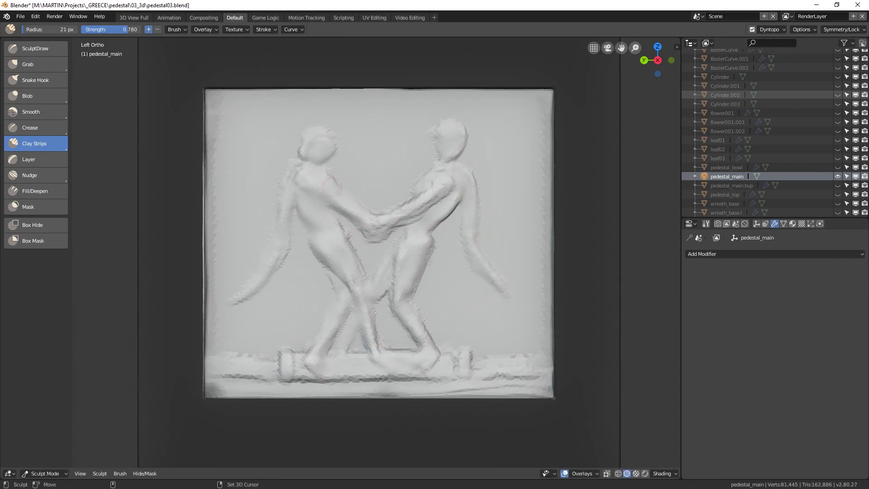
Shift the left figure's head outward with the Grab brush, away from the facing figure.
key(g)
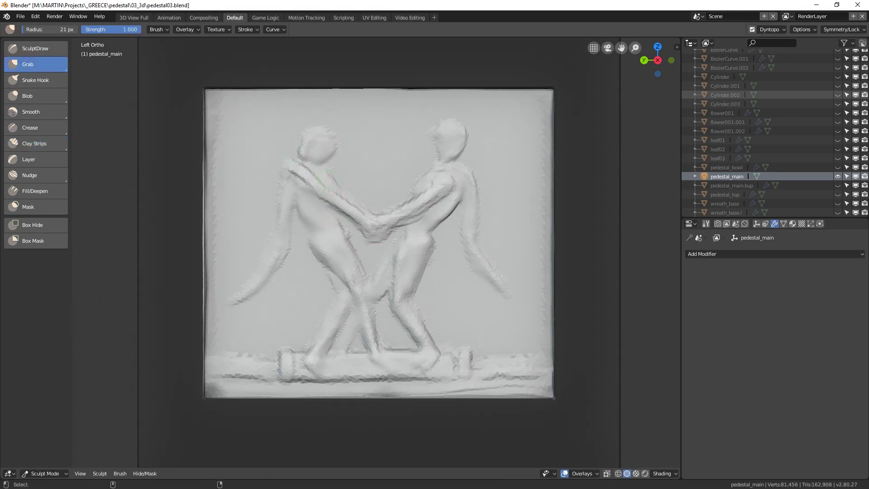
key(f)
click(339, 158)
drag(323, 151, 313, 150)
drag(306, 152, 289, 157)
Using Clay Strips at 11 px, carve around the left figure's shoulder, joined hands and face, and add hair volume to its head.
click(35, 144)
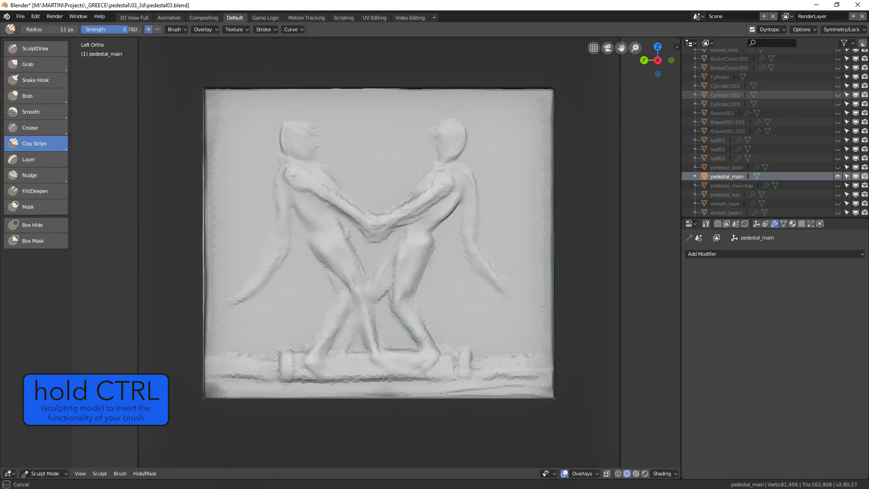
ctrl+drag(287, 173, 311, 173)
ctrl+drag(357, 239, 387, 236)
mouse_move(320, 136)
ctrl+mouse_down()
mouse_move(309, 155)
mouse_move(295, 158)
mouse_move(321, 129)
mouse_move(327, 136)
mouse_move(318, 155)
ctrl+mouse_up()
click(772, 29)
drag(312, 121, 283, 147)
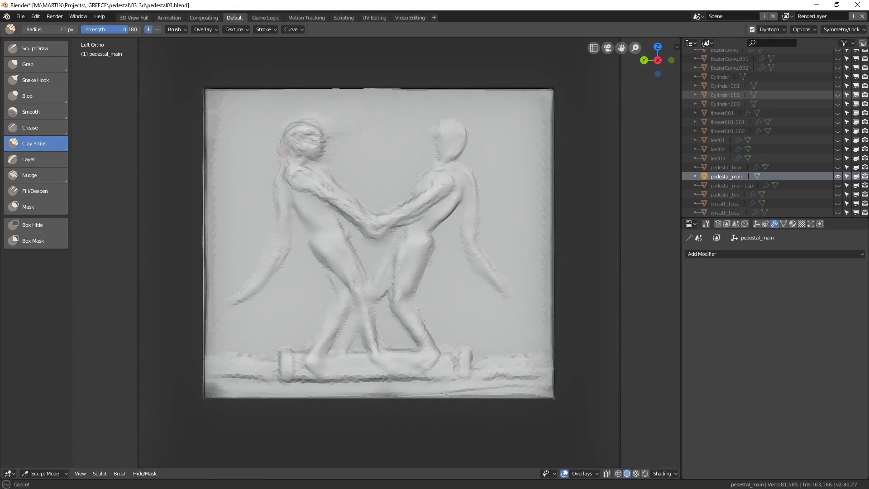
Build up the right figure's upper arm and add hanging drapery strands behind its back.
drag(427, 173, 412, 192)
drag(463, 209, 485, 282)
drag(435, 230, 471, 299)
Define the left figure's thighs, calves and feet with Clay Strips, and smooth the hip area.
drag(318, 249, 341, 278)
mouse_move(356, 289)
mouse_down()
mouse_move(378, 357)
mouse_move(403, 375)
mouse_up()
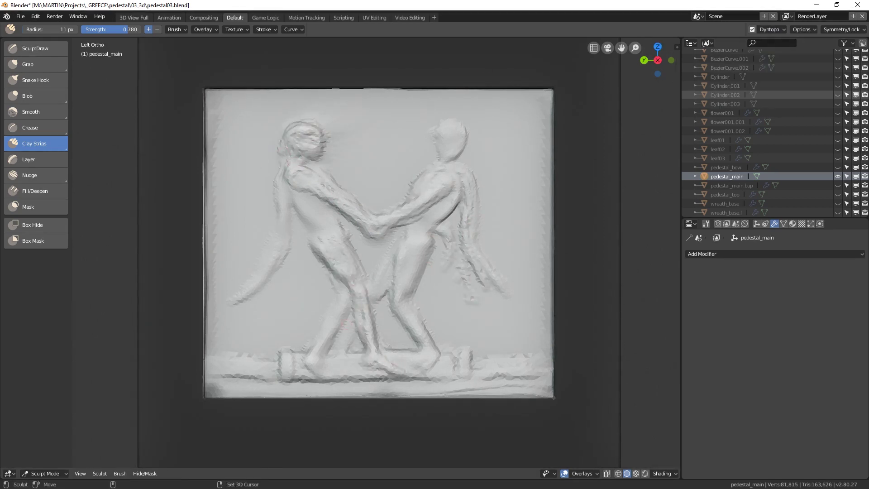
drag(321, 265, 345, 309)
drag(310, 242, 330, 270)
drag(340, 312, 311, 360)
drag(309, 360, 330, 378)
shift+drag(318, 239, 338, 267)
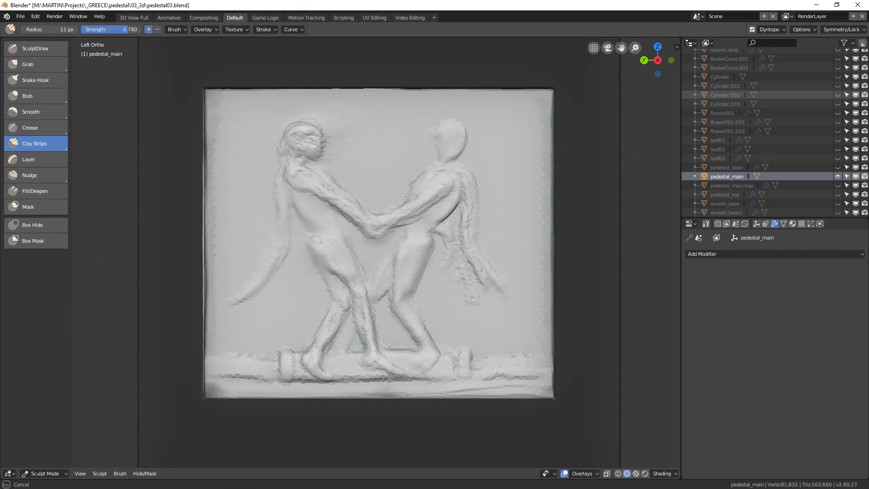
Carve the sides of the left figure's torso and add drapery strands trailing from its head and back.
ctrl+drag(290, 199, 312, 230)
ctrl+drag(334, 212, 349, 254)
drag(283, 150, 281, 246)
drag(272, 257, 233, 317)
mouse_move(277, 271)
mouse_down()
mouse_move(261, 334)
mouse_move(286, 290)
mouse_up()
drag(287, 212, 297, 256)
drag(300, 265, 310, 294)
drag(288, 271, 270, 336)
drag(300, 129, 324, 132)
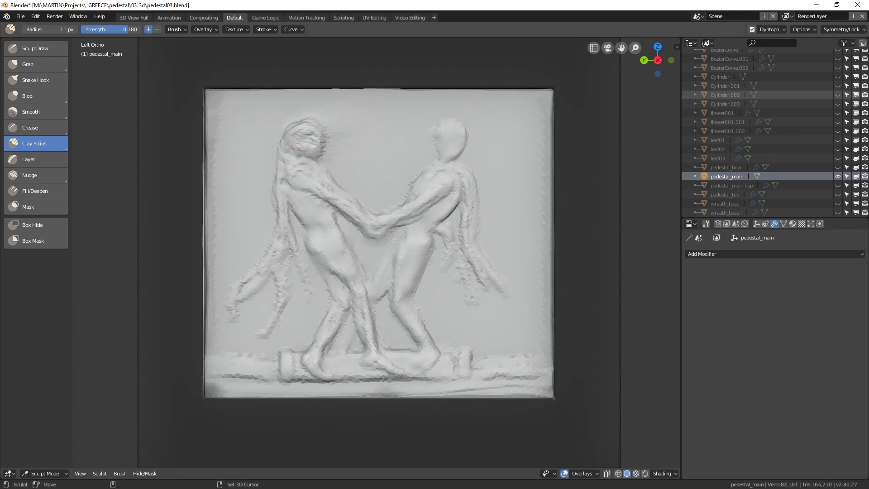
Nudge the left figure's head and upper back inward with Grab, and smooth the whole relief.
key(g)
drag(290, 190, 297, 194)
drag(289, 132, 296, 134)
scroll(379, 243, down, 2)
shift+drag(324, 172, 372, 331)
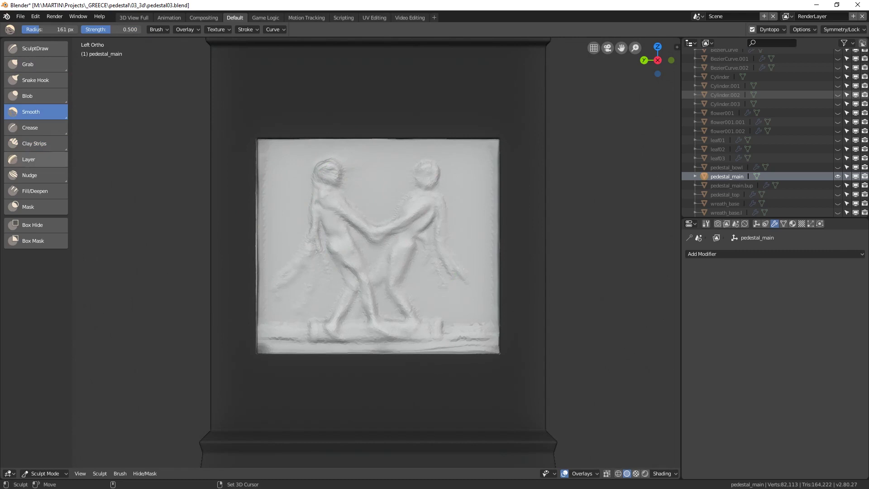
Redefine the joined arms and the drapery strands behind both figures using Clay Strips with a 22 px radius.
click(34, 144)
scroll(331, 195, up, 1)
key(f)
scroll(357, 221, up, 2)
mouse_move(309, 190)
mouse_down()
mouse_move(353, 226)
mouse_move(422, 213)
mouse_up()
drag(472, 153, 531, 296)
drag(473, 267, 490, 317)
drag(254, 267, 206, 319)
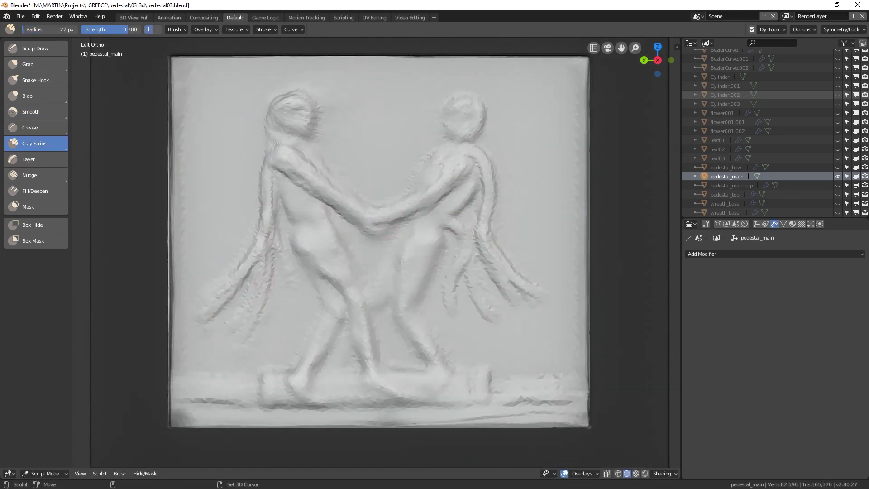
Add muscle volume to the left figure's thighs, lower legs, feet and torso.
drag(300, 244, 340, 274)
drag(349, 310, 398, 401)
mouse_move(319, 393)
mouse_down()
mouse_move(326, 276)
mouse_move(285, 181)
mouse_up()
scroll(426, 201, down, 1)
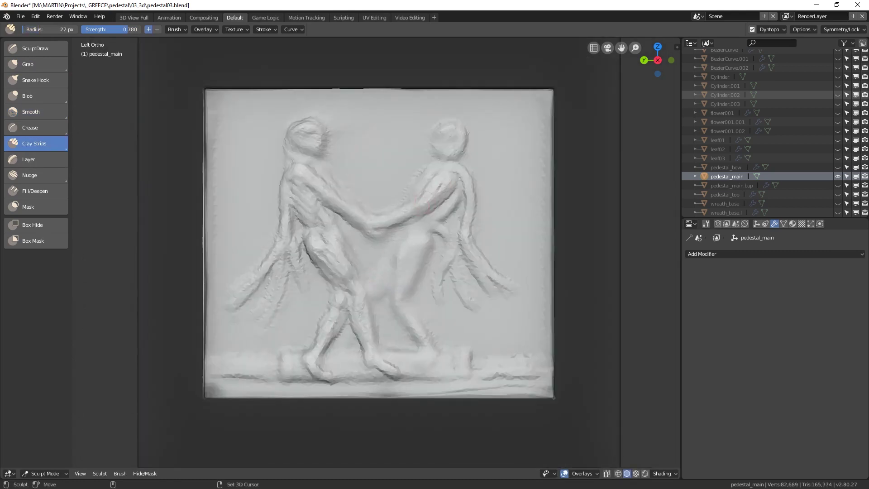
Add muscle volume to the right figure's thighs and lower legs, and strengthen the left figure's rear calf.
drag(425, 246, 407, 286)
drag(398, 244, 372, 290)
drag(346, 327, 325, 362)
drag(402, 310, 436, 377)
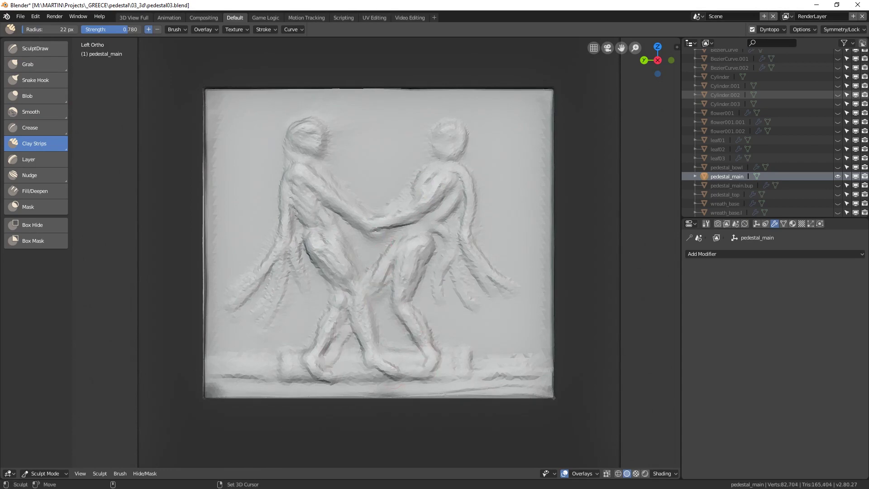
Thicken the right figure's drapery from the shoulder down and extend its trailing strands.
drag(438, 232, 462, 315)
drag(467, 168, 481, 254)
drag(478, 258, 527, 298)
Sculpt the left figure's face, hairline and neck using Clay Strips with an 11 px radius.
mouse_move(489, 253)
middle_down()
mouse_move(414, 256)
mouse_move(489, 254)
middle_up()
scroll(385, 235, up, 3)
shift+middle_drag(384, 212, 391, 240)
drag(345, 164, 366, 170)
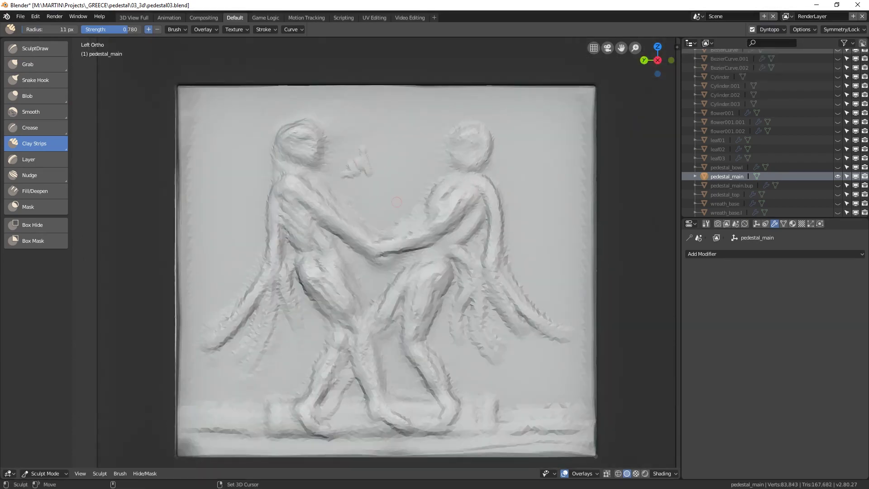
key(ctrl+z)
key(f)
drag(302, 144, 313, 160)
drag(293, 135, 313, 164)
drag(291, 159, 285, 175)
mouse_move(299, 125)
mouse_down()
mouse_move(318, 127)
mouse_move(323, 137)
mouse_up()
drag(289, 145, 312, 168)
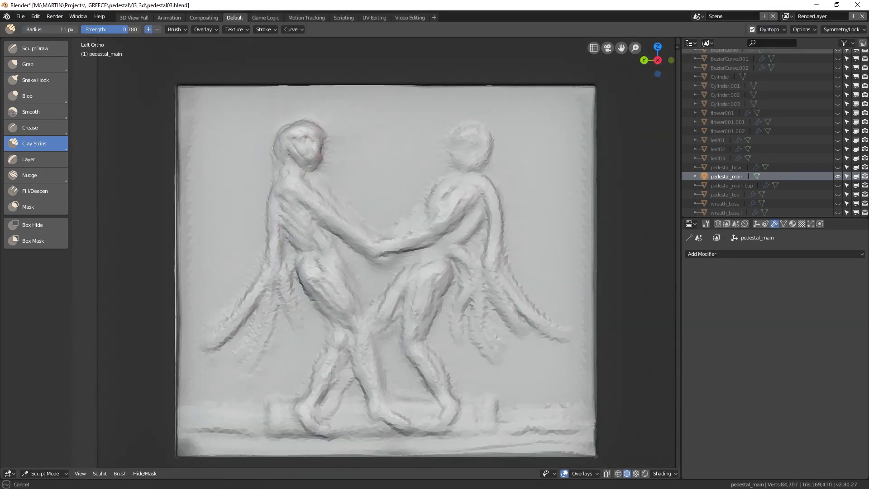
Sculpt curly hair and facial forms on the right figure's head, and smooth the left figure's face.
drag(452, 135, 460, 163)
drag(474, 124, 485, 148)
drag(478, 153, 471, 169)
shift+drag(302, 144, 313, 160)
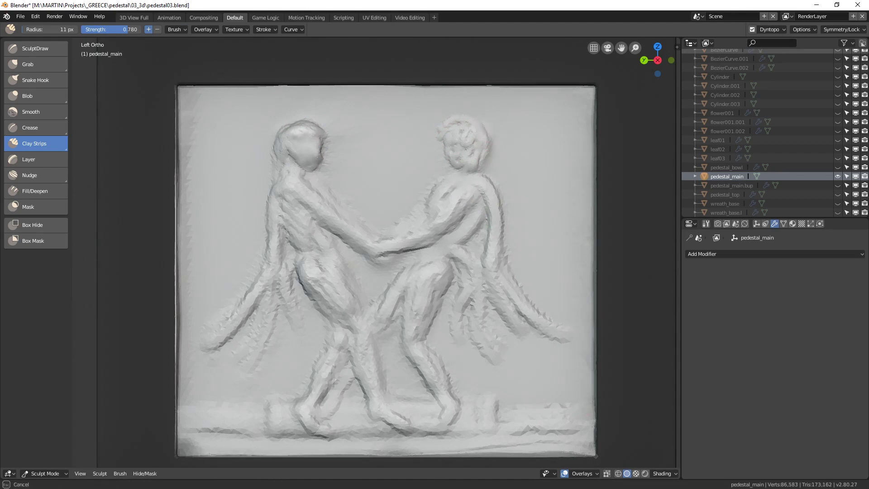
Define the left figure's arm down to the joined hands, and adjust both heads with a 66 px Grab brush.
mouse_move(285, 188)
mouse_down()
mouse_move(387, 260)
mouse_move(420, 247)
mouse_move(391, 264)
mouse_up()
key(g)
drag(299, 121, 300, 129)
drag(322, 156, 320, 157)
drag(497, 154, 495, 157)
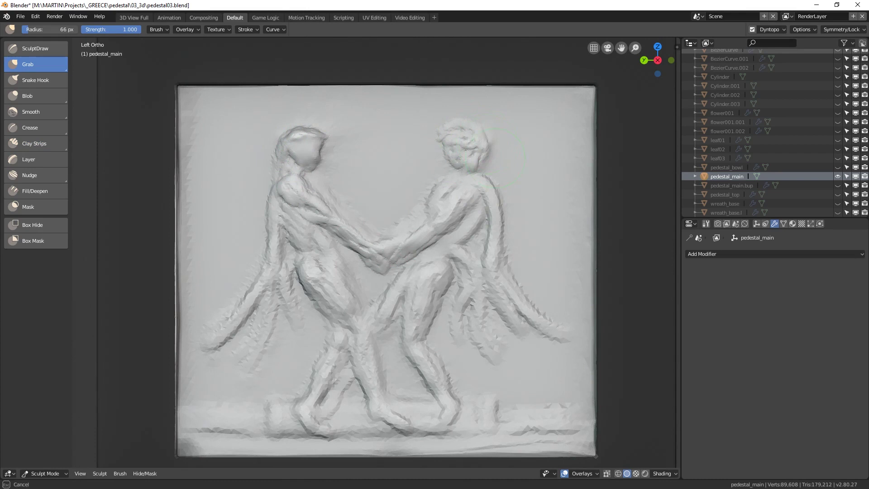
Build up the left figure's shoulder and back with Clay Strips, and detail its trailing drapery strands.
key(c)
drag(307, 207, 325, 217)
mouse_move(278, 185)
mouse_down()
mouse_move(316, 172)
mouse_move(339, 196)
mouse_up()
drag(276, 178, 273, 244)
drag(266, 275, 193, 362)
drag(273, 269, 231, 337)
drag(280, 307, 247, 367)
drag(277, 233, 288, 316)
Sculpt the left figure's buttock, thigh and waist muscles using Clay Strips with a 24 px radius.
key(f)
mouse_move(306, 272)
mouse_down()
mouse_move(330, 301)
mouse_move(335, 344)
mouse_up()
scroll(326, 290, up, 1)
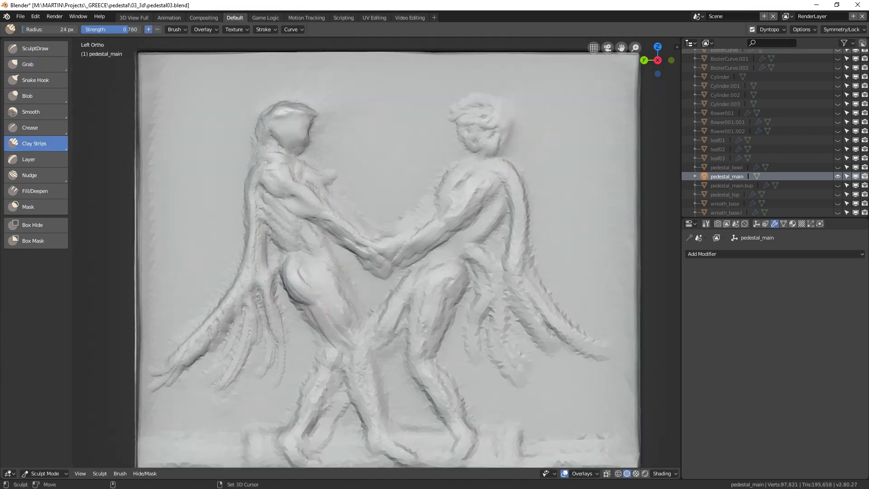
drag(310, 302, 351, 353)
mouse_move(312, 266)
mouse_down()
mouse_move(355, 337)
mouse_move(333, 273)
mouse_up()
drag(301, 224, 321, 254)
Smooth away the left figure's front lower leg and rebuild its knee, calf and foot with Clay Strips.
drag(359, 334, 362, 412)
shift+middle_drag(368, 389, 362, 273)
drag(350, 246, 364, 299)
shift+drag(362, 280, 398, 347)
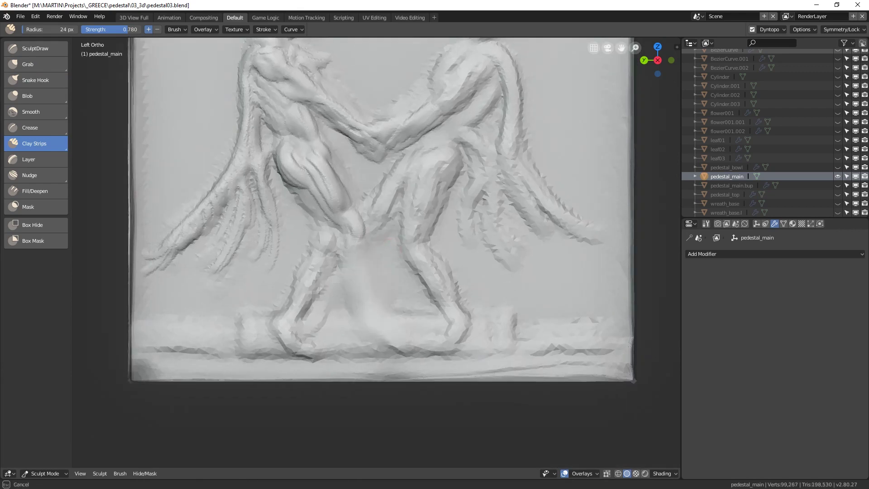
drag(369, 251, 387, 307)
mouse_move(353, 253)
mouse_down()
mouse_move(380, 312)
mouse_move(418, 349)
mouse_up()
scroll(418, 351, down, 1)
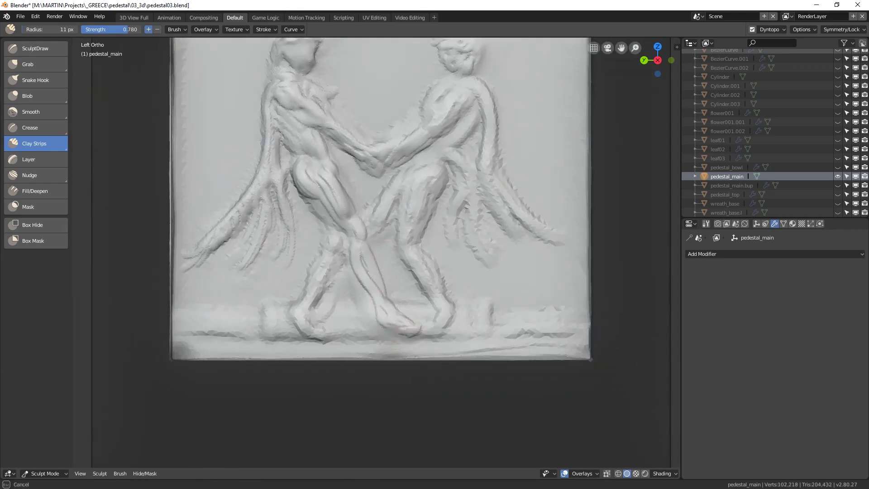
Smooth away the left figure's rear foot area on the plinth and its inner drapery strands.
mouse_move(317, 322)
mouse_down()
mouse_move(307, 333)
mouse_move(274, 334)
mouse_up()
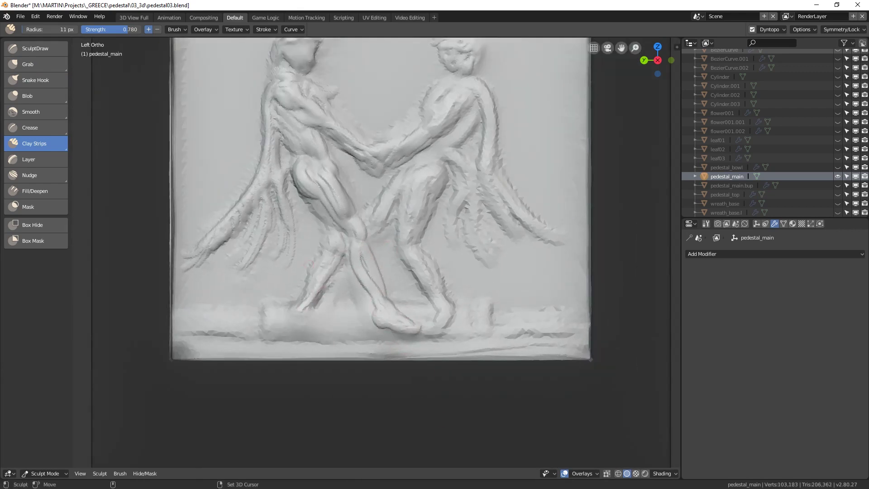
shift+middle_drag(281, 267, 309, 329)
key(f)
mouse_move(276, 324)
shift+mouse_down()
mouse_move(310, 281)
mouse_move(312, 244)
shift+mouse_up()
Sculpt the plinth's two end posts and base line with 23 px Clay Strips, extending the base to both panel edges.
drag(286, 362, 286, 402)
drag(516, 362, 517, 403)
drag(285, 405, 520, 414)
drag(290, 366, 292, 409)
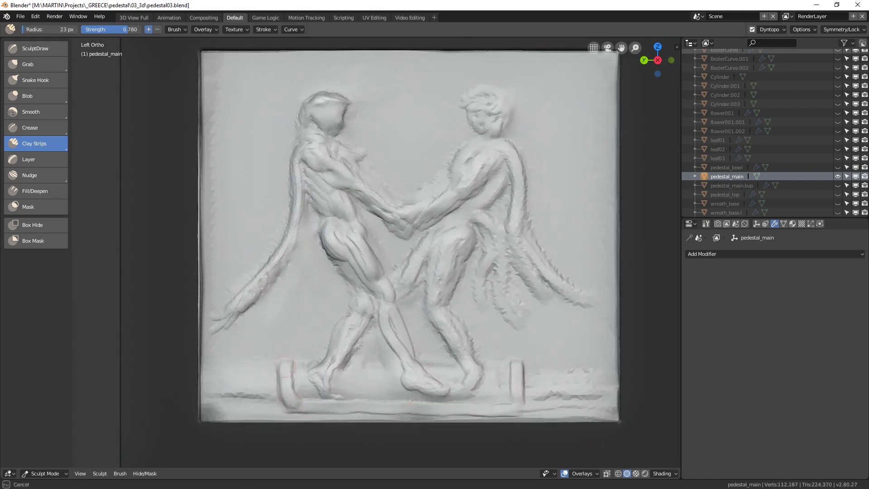
drag(513, 369, 513, 416)
drag(287, 404, 201, 405)
drag(529, 411, 616, 410)
Try to smooth away the left figure's head and rebuild its skull, face and neck with Clay Strips.
scroll(376, 253, up, 2)
shift+middle_drag(316, 136, 394, 219)
shift+drag(385, 113, 397, 154)
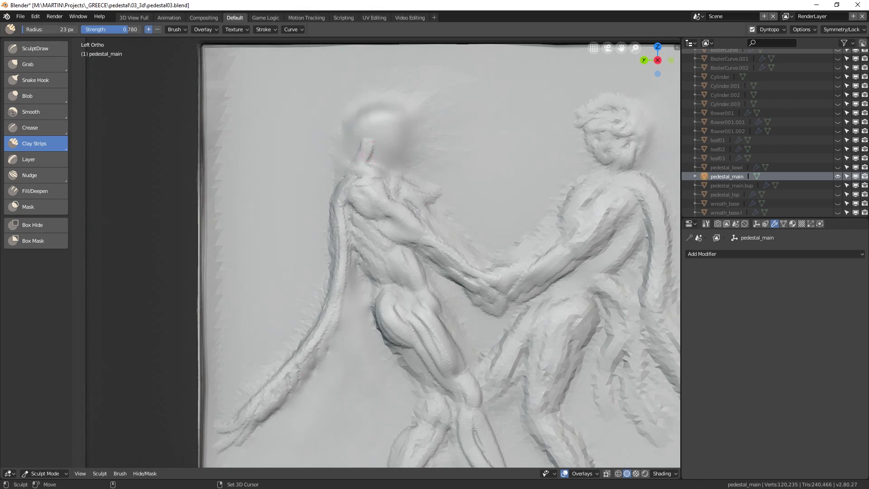
drag(403, 96, 419, 118)
drag(397, 94, 359, 141)
key(f)
mouse_move(386, 109)
mouse_down()
mouse_move(373, 126)
mouse_move(400, 148)
mouse_up()
click(391, 150)
mouse_move(407, 218)
middle_down()
mouse_move(384, 211)
mouse_move(403, 215)
middle_up()
key(ctrl+KP_3)
shift+drag(411, 113, 400, 147)
scroll(376, 252, down, 1)
Switch to the Scrape/Peaks brush and flatten the left figure's head into the background.
click(36, 127)
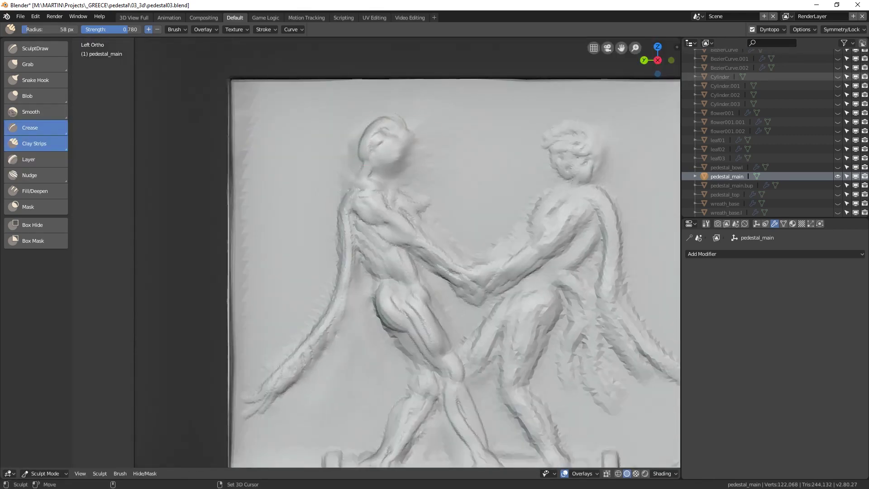
click(36, 160)
click(36, 175)
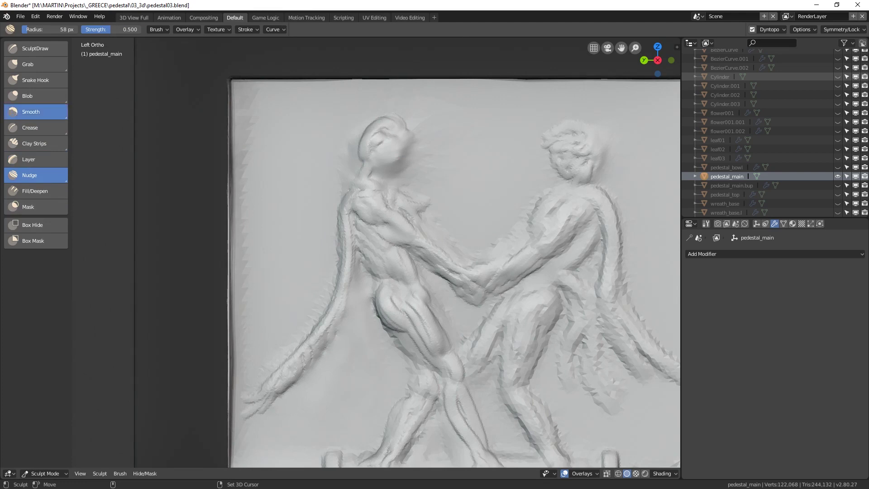
click(36, 111)
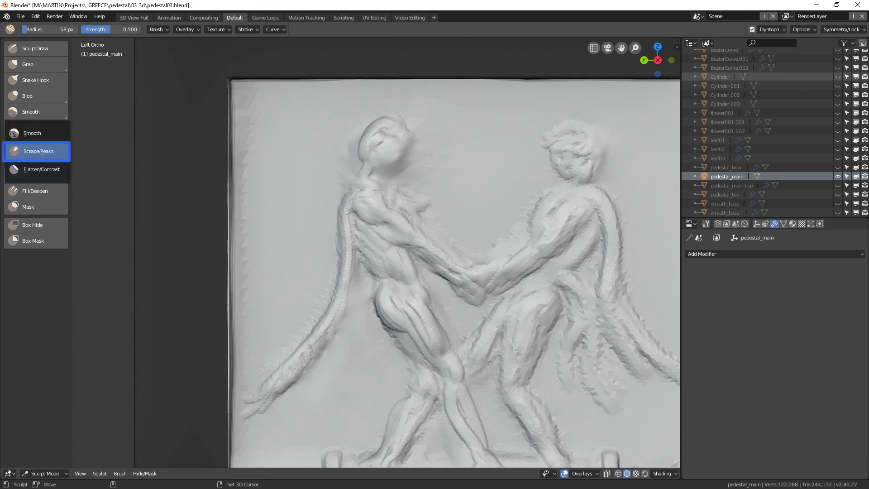
click(39, 151)
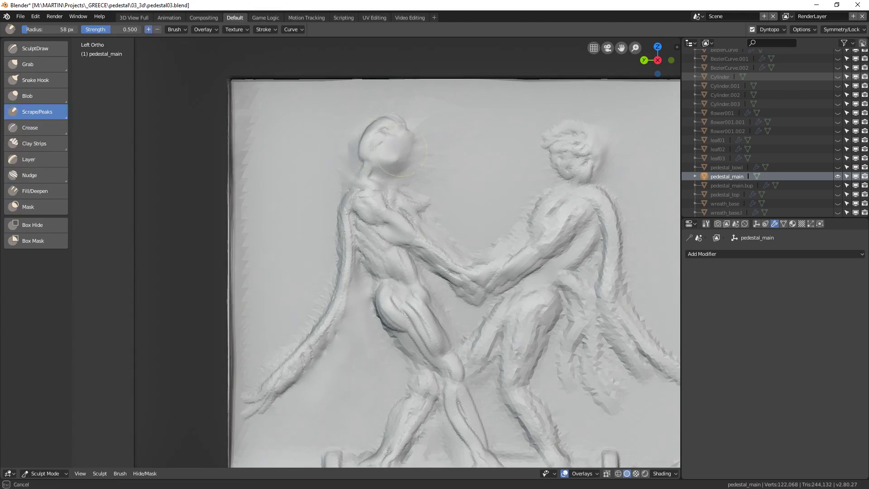
mouse_move(384, 149)
mouse_down()
mouse_move(395, 129)
mouse_move(353, 167)
mouse_up()
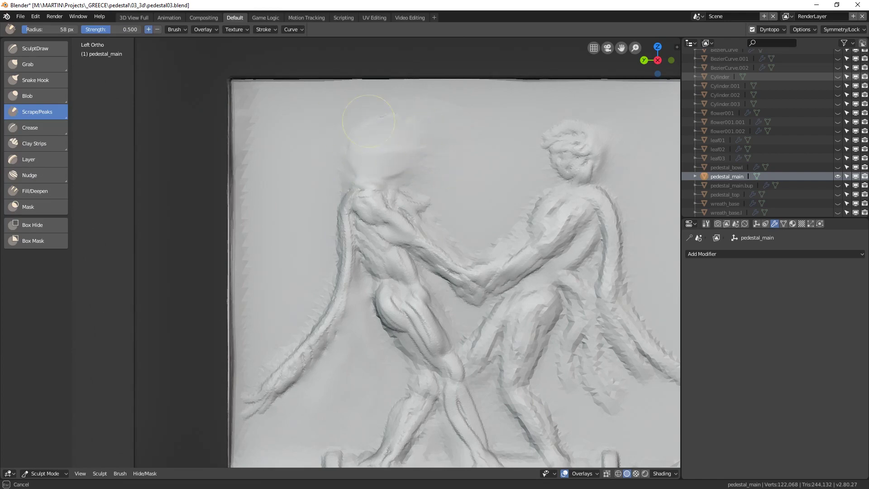
scroll(371, 255, down, 1)
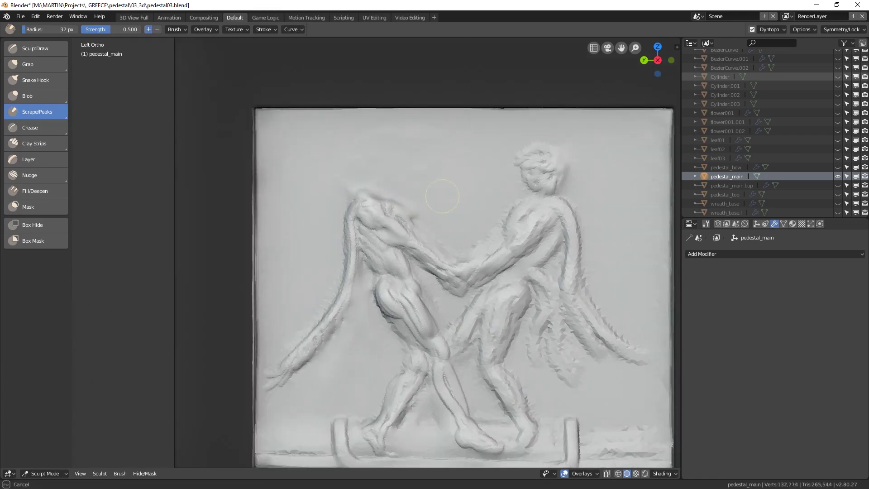
Rebuild a smaller head and neck for the left figure using Clay Strips with a 21 px radius.
scroll(373, 255, down, 2)
click(35, 143)
scroll(408, 281, up, 3)
drag(355, 127, 361, 151)
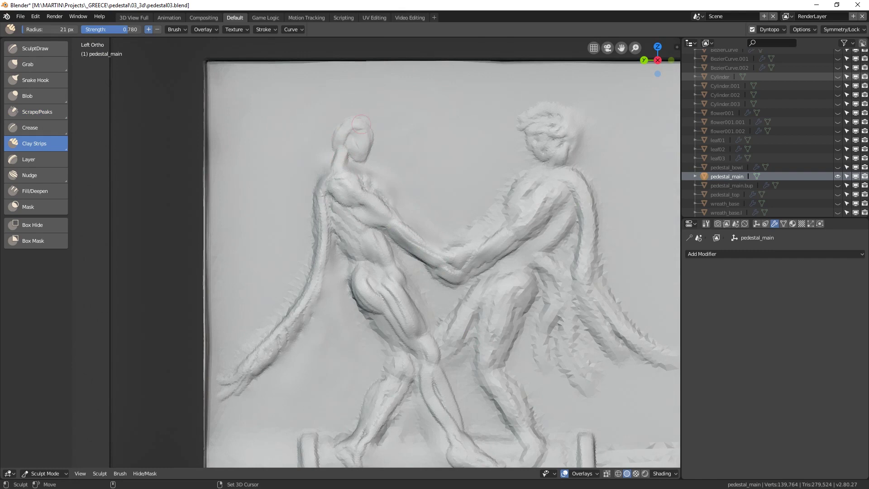
mouse_move(362, 124)
mouse_down()
mouse_move(374, 130)
mouse_move(356, 154)
mouse_move(374, 143)
mouse_move(361, 162)
mouse_move(343, 141)
mouse_up()
Using Clay Strips at 11 px, detail the left figure's shoulder line and draw thin ribbons flowing from its chest.
key(f)
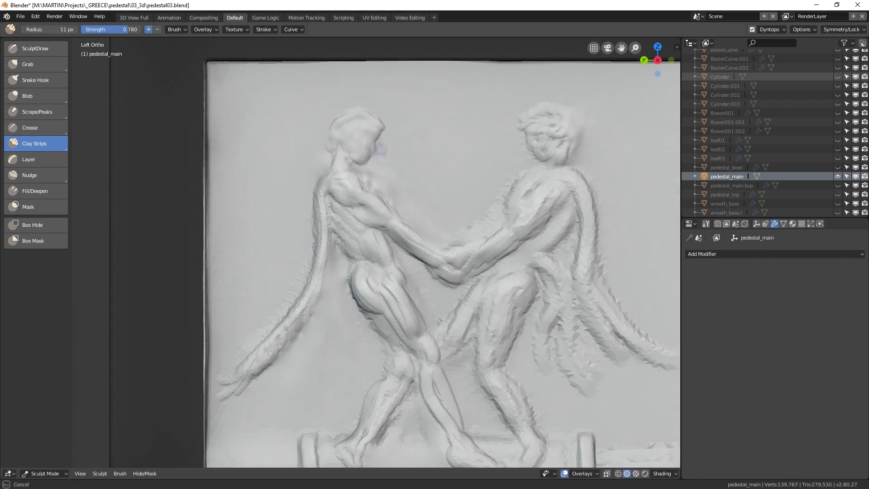
scroll(348, 117, up, 2)
scroll(377, 161, up, 1)
mouse_move(313, 194)
mouse_down()
mouse_move(297, 215)
mouse_move(375, 208)
mouse_up()
drag(380, 204, 446, 197)
drag(383, 218, 445, 218)
Shape the left figure's facial profile, chin and front hair using Clay Strips with a 17 px radius.
drag(367, 169, 383, 162)
mouse_move(372, 166)
mouse_down()
mouse_move(393, 143)
mouse_move(382, 164)
mouse_up()
middle_drag(384, 163, 388, 168)
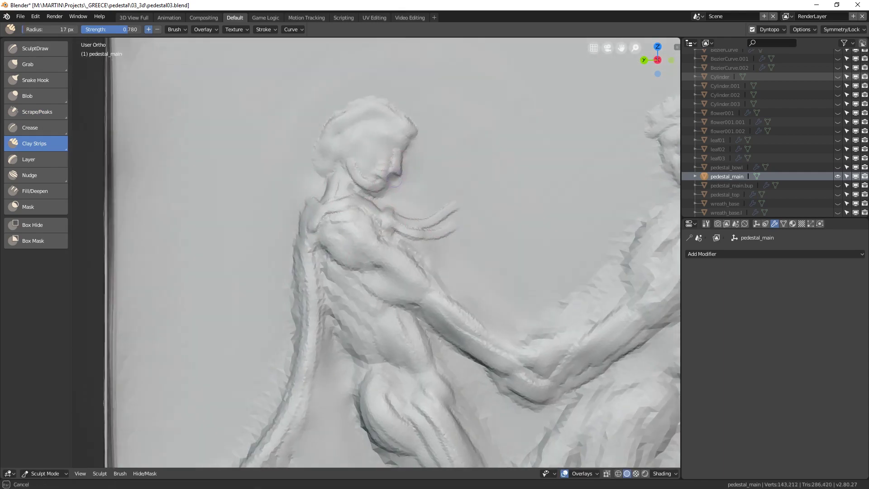
drag(398, 172, 381, 186)
drag(398, 156, 423, 123)
mouse_move(409, 124)
mouse_down()
mouse_move(380, 103)
mouse_move(377, 172)
mouse_up()
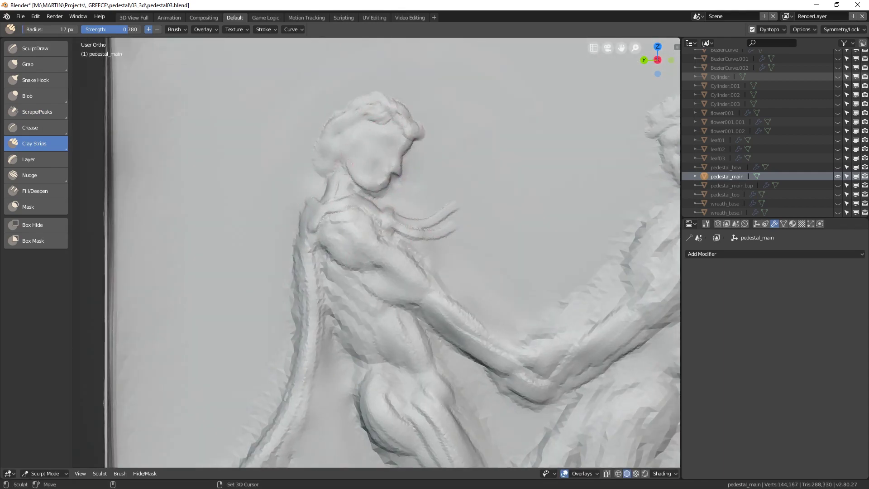
Pull the back of the left figure's hair inward using the Grab brush with an 86 px radius.
key(g)
key(f)
click(385, 113)
drag(327, 134, 337, 137)
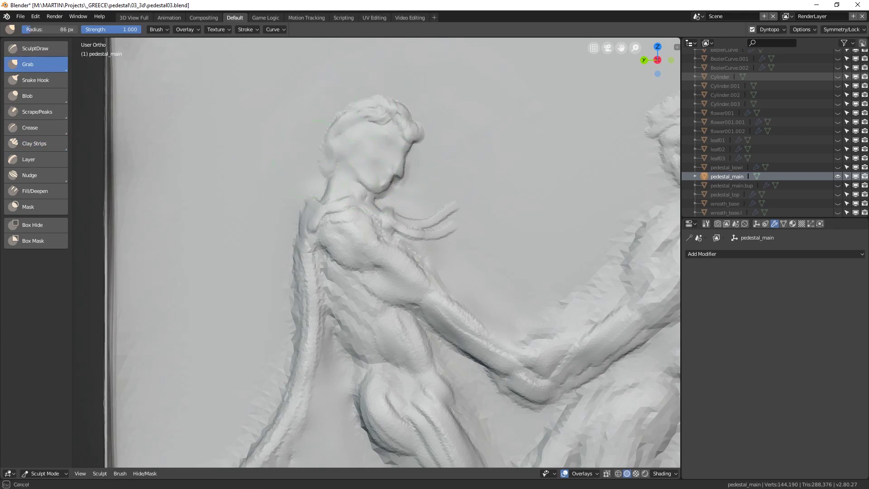
Pull the back of the left figure's head inward with Grab and turn the head using the Rotate brush.
drag(319, 165, 329, 169)
click(32, 175)
mouse_move(400, 170)
mouse_down()
mouse_move(393, 169)
mouse_move(407, 170)
mouse_move(378, 189)
mouse_move(400, 176)
mouse_move(377, 160)
mouse_up()
click(31, 191)
click(32, 64)
Rework the left figure's face with Clay Strips and pull the crown of its hair inward using Grab at 107 px.
key(c)
key(f)
click(408, 192)
key(f)
click(386, 163)
click(28, 96)
click(28, 64)
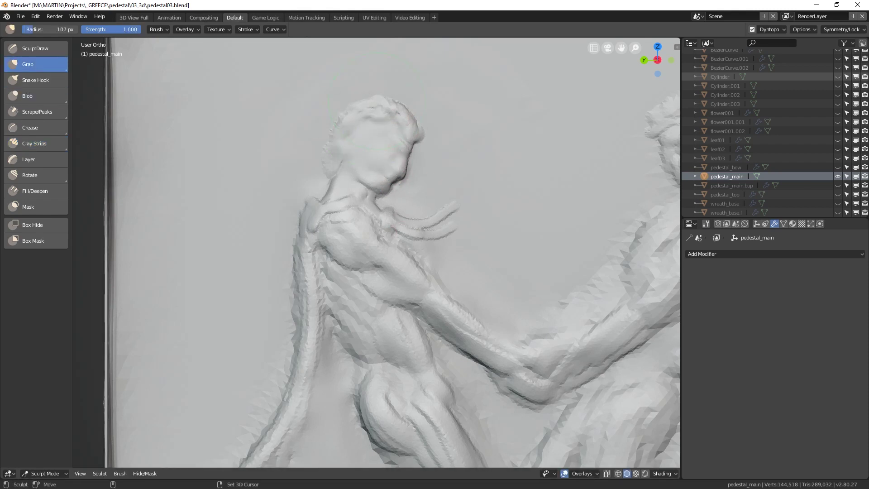
drag(374, 117, 370, 128)
drag(409, 122, 406, 123)
Reduce the brush radius to about 15 px and align the view to the left orthographic side.
key(shift+c)
key(f)
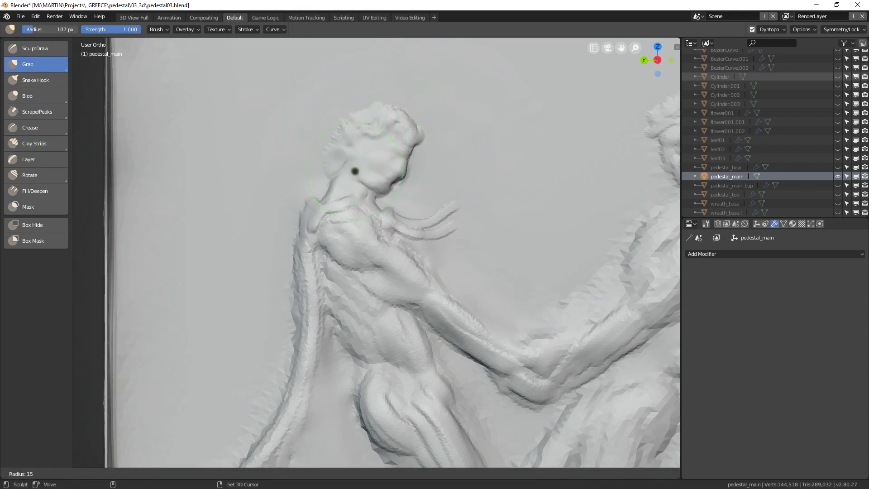
click(362, 171)
mouse_move(362, 172)
middle_down()
mouse_move(412, 169)
mouse_move(435, 181)
middle_up()
click(655, 62)
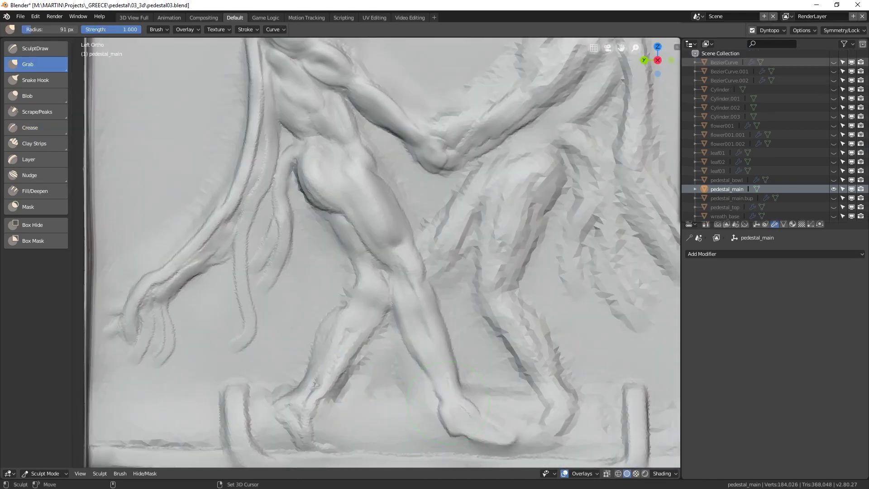
Try Dyntopo detail sizes of 5 px and 3 px, and return the detail size to 2 px.
click(769, 31)
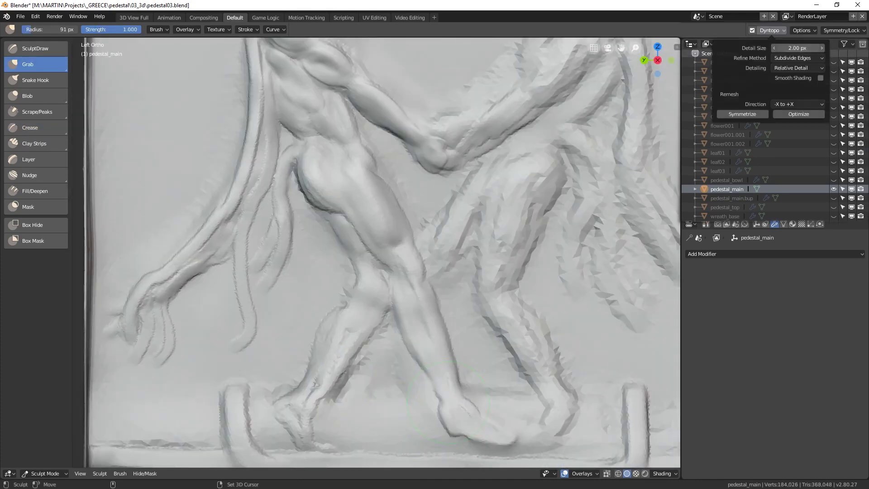
text(5)
key(Return)
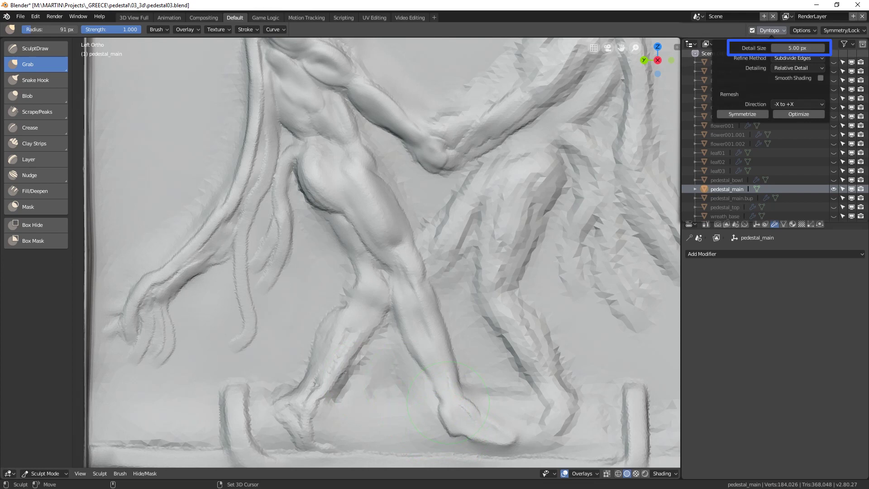
click(797, 48)
text(3)
key(Return)
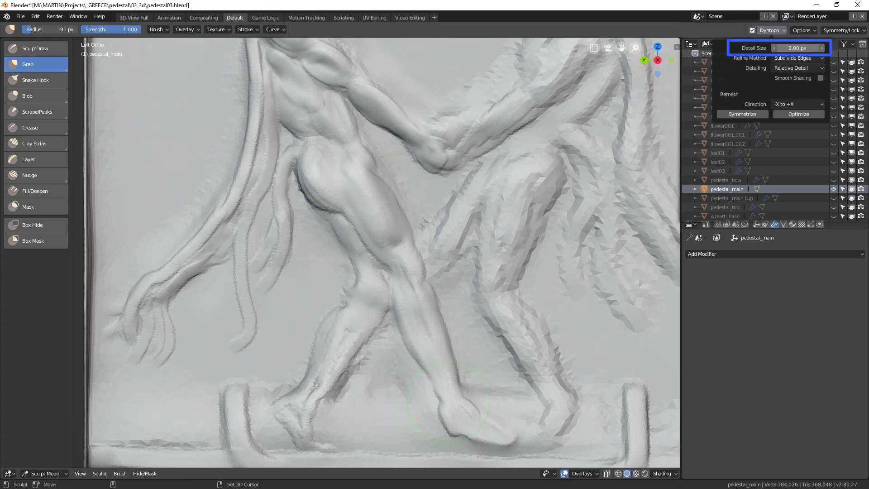
click(797, 48)
text(2)
key(Return)
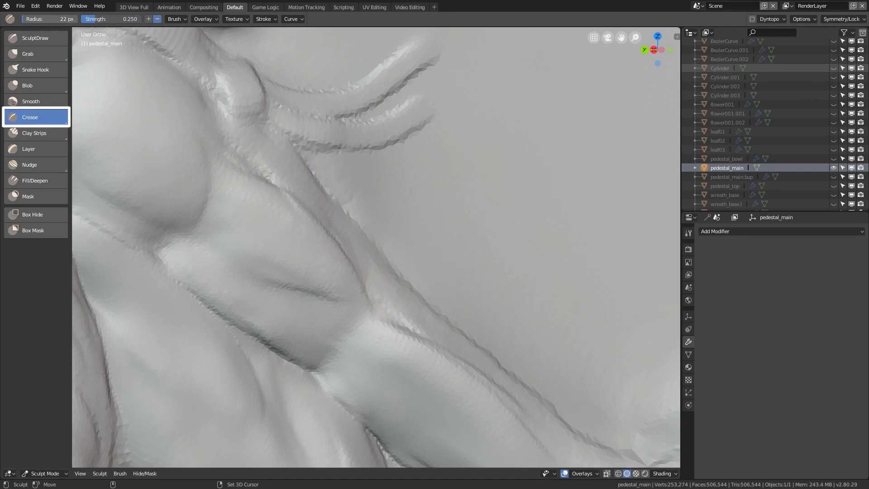
Carve a deep line along the upper edge of the left figure's arm using Crease at 0.850 strength.
drag(100, 19, 114, 19)
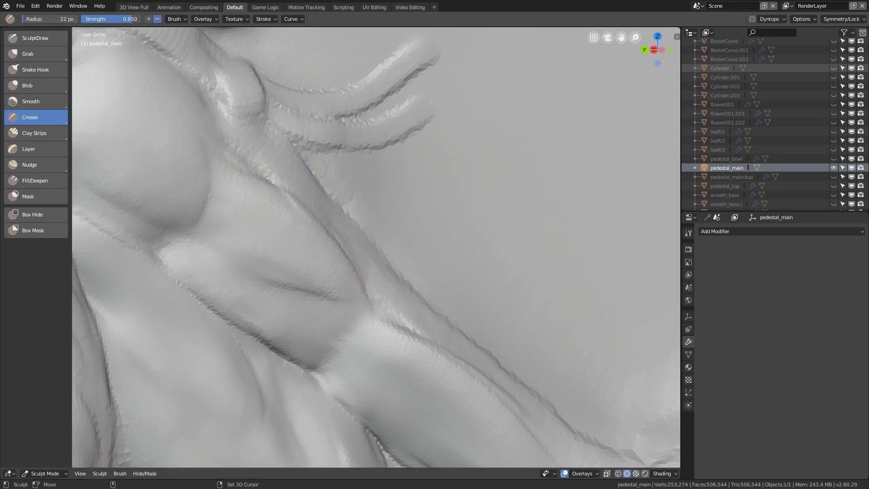
drag(289, 147, 403, 275)
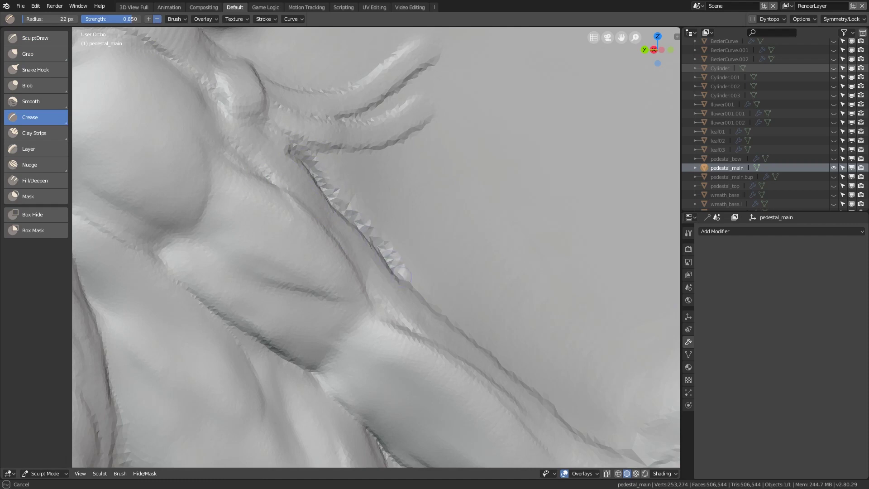
drag(441, 312, 575, 430)
Tighten the creased edge along the arm using Pinch/Magnify with a 66 px radius, raising its strength to 0.892.
click(36, 118)
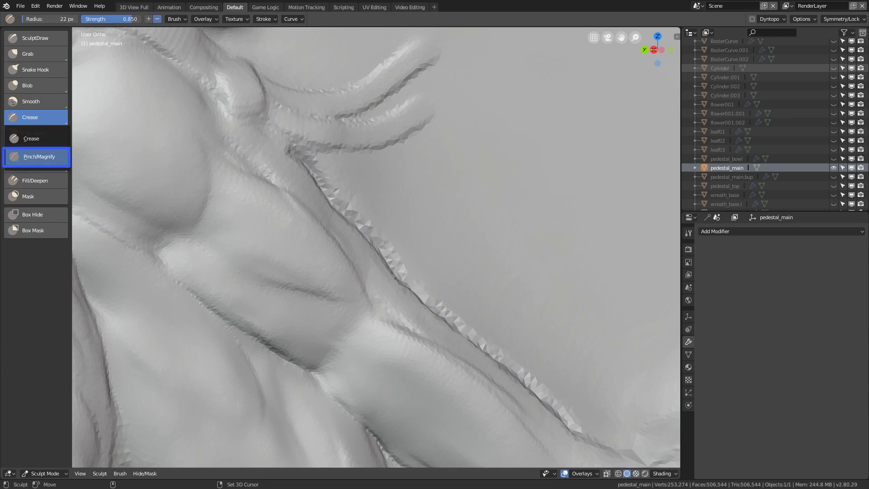
click(39, 157)
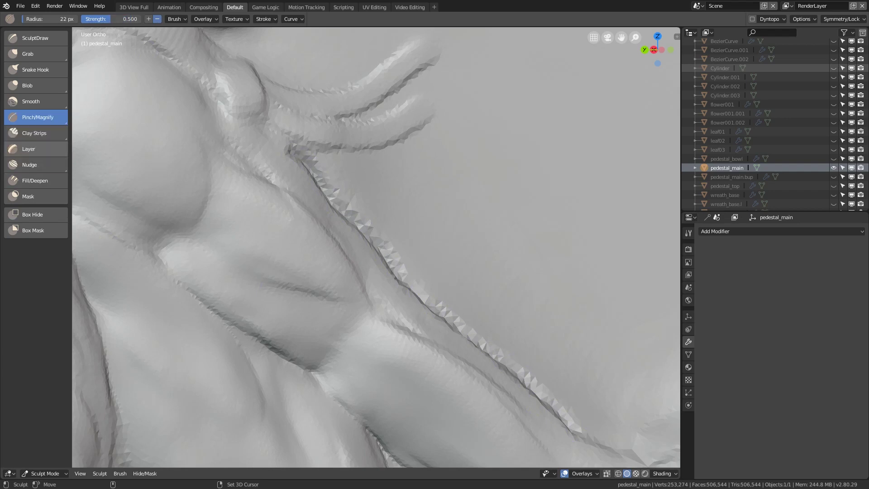
drag(323, 182, 327, 185)
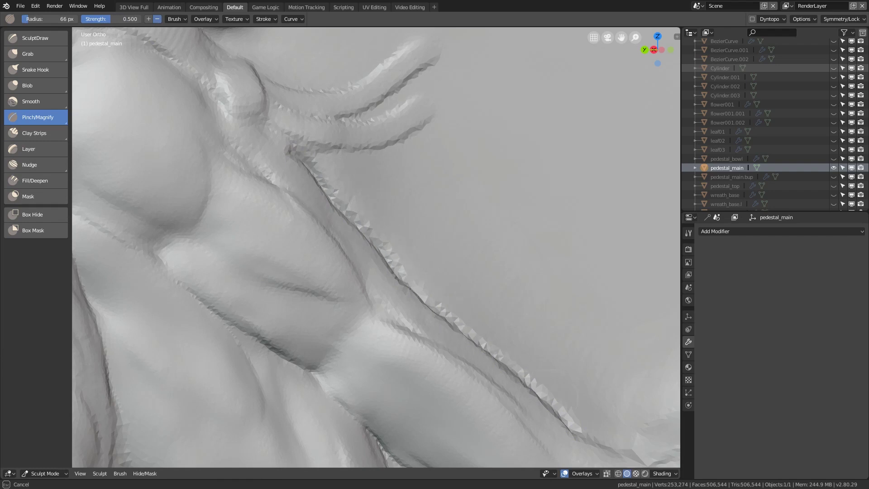
drag(539, 396, 544, 403)
drag(130, 19, 134, 19)
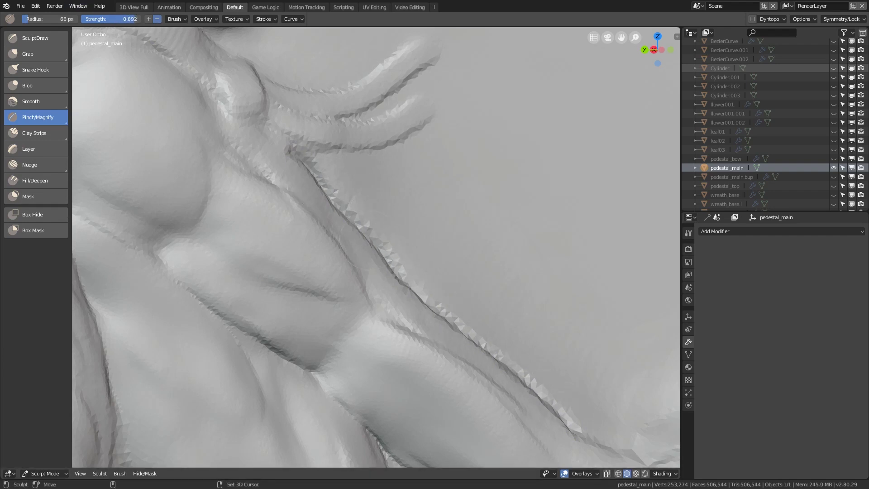
mouse_move(312, 162)
mouse_down()
mouse_move(376, 254)
mouse_move(448, 321)
mouse_up()
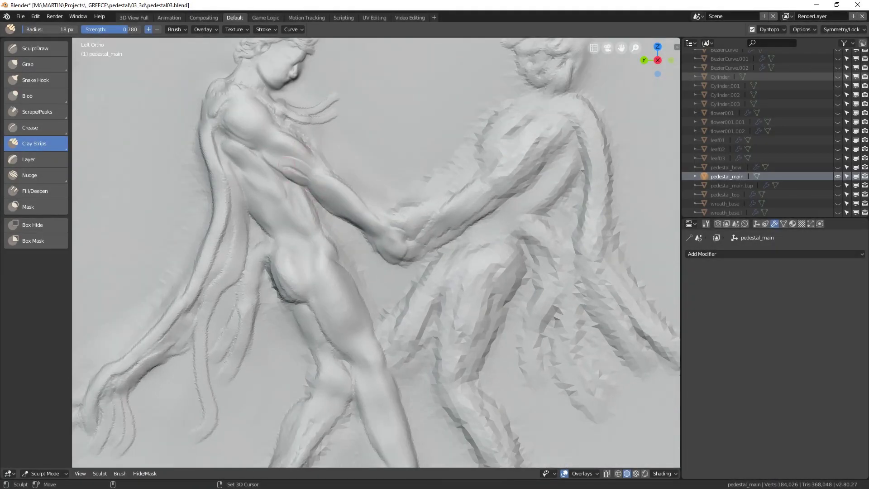
Refine the left figure's upper arm, shoulder, hip and back muscles using Clay Strips with an 18 px radius.
drag(301, 153, 278, 172)
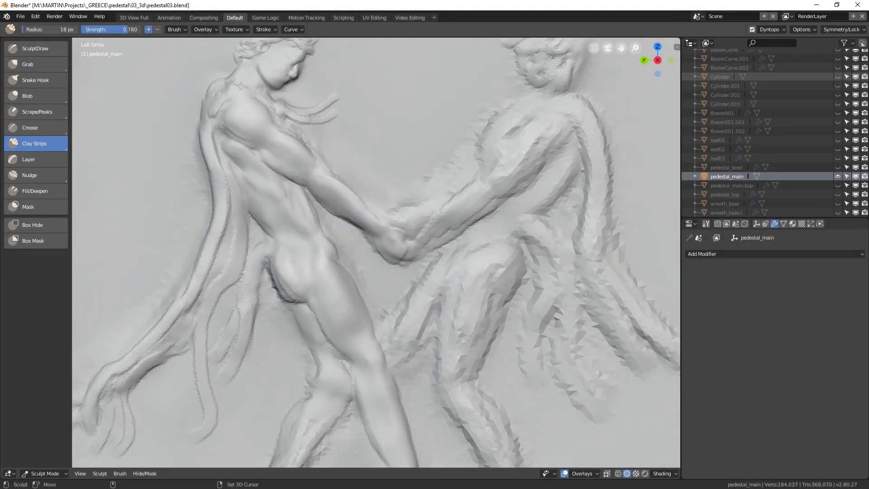
mouse_move(250, 144)
mouse_down()
mouse_move(227, 134)
mouse_move(211, 101)
mouse_up()
mouse_move(312, 317)
mouse_down()
mouse_move(301, 285)
mouse_move(323, 308)
mouse_up()
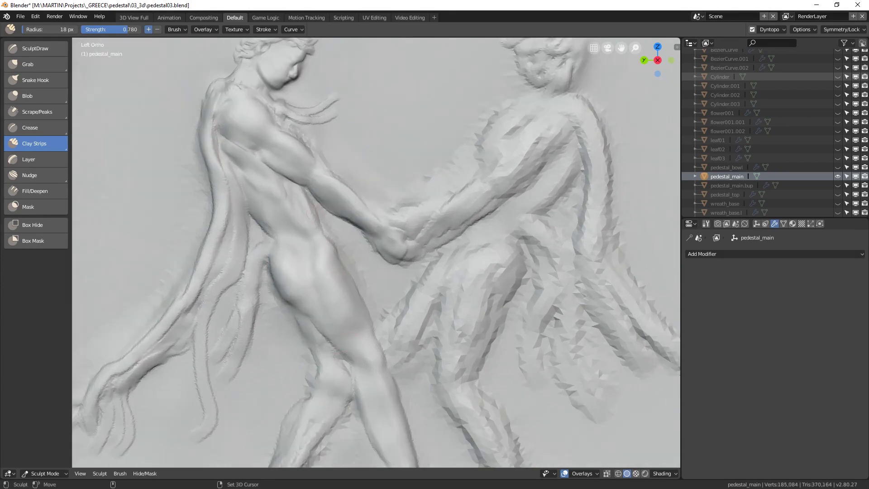
drag(309, 195, 319, 225)
Reshape the right figure's face, jaw, neck and back of the head using Clay Strips with a 13 px radius.
scroll(312, 244, down, 2)
key(f)
click(312, 257)
shift+middle_drag(312, 256, 248, 289)
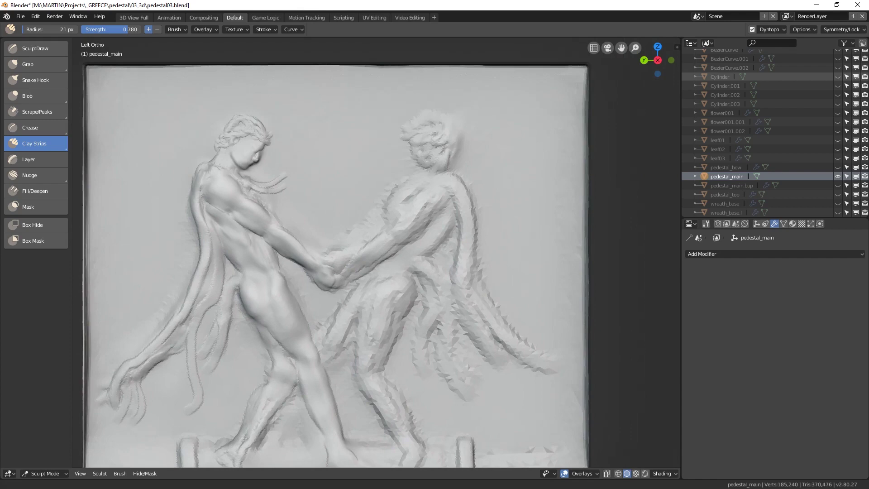
scroll(483, 100, up, 3)
key(f)
click(362, 172)
drag(352, 168, 386, 216)
drag(407, 187, 422, 172)
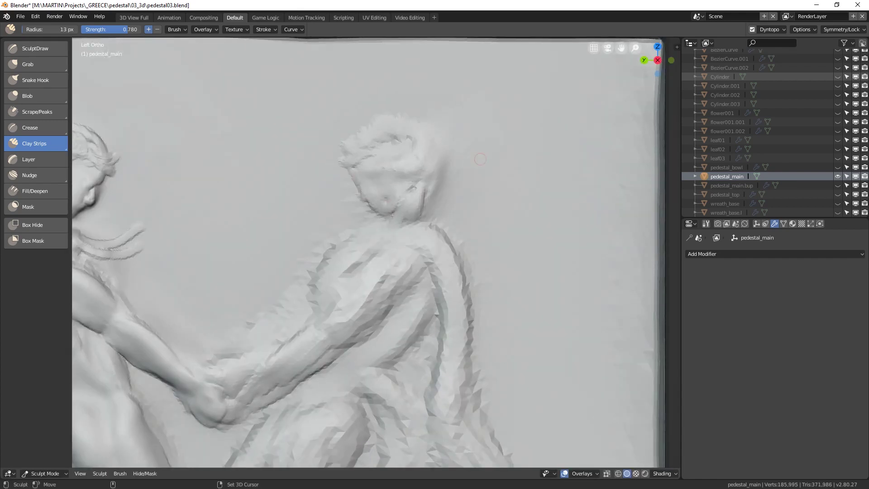
drag(421, 135, 427, 192)
mouse_move(400, 129)
mouse_down()
mouse_move(334, 155)
mouse_move(430, 150)
mouse_up()
mouse_move(398, 149)
mouse_down()
mouse_move(373, 177)
mouse_move(395, 209)
mouse_move(380, 199)
mouse_move(434, 215)
mouse_move(400, 221)
mouse_up()
Detail the right figure's curly hair and profile, and add thin ribbons flowing from its neck using Clay Strips at 13 px.
scroll(389, 176, down, 1)
key(f)
click(393, 176)
scroll(389, 213, up, 2)
mouse_move(380, 227)
mouse_down()
mouse_move(319, 215)
mouse_move(306, 247)
mouse_up()
mouse_move(433, 181)
mouse_down()
mouse_move(445, 221)
mouse_move(448, 149)
mouse_up()
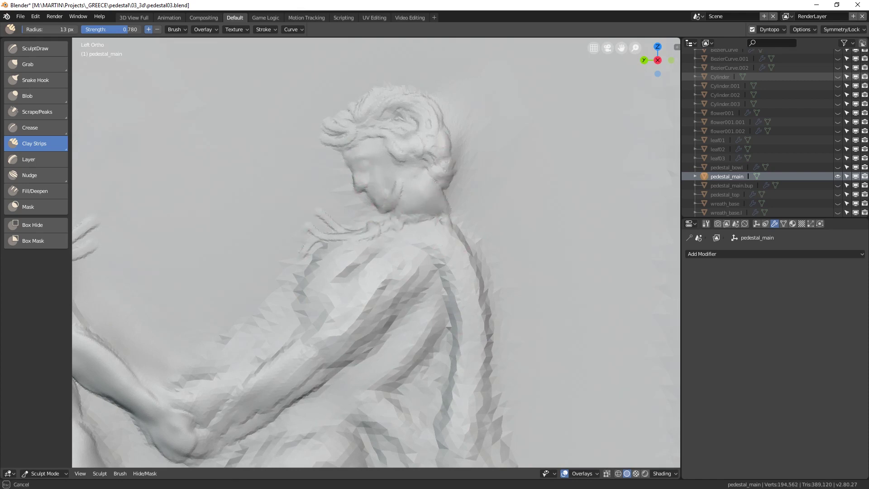
Build up the right figure's shoulder with Clay Strips and adjust its upper body using the Grab brush.
key(f)
click(475, 186)
ctrl+middle_drag(425, 218, 426, 271)
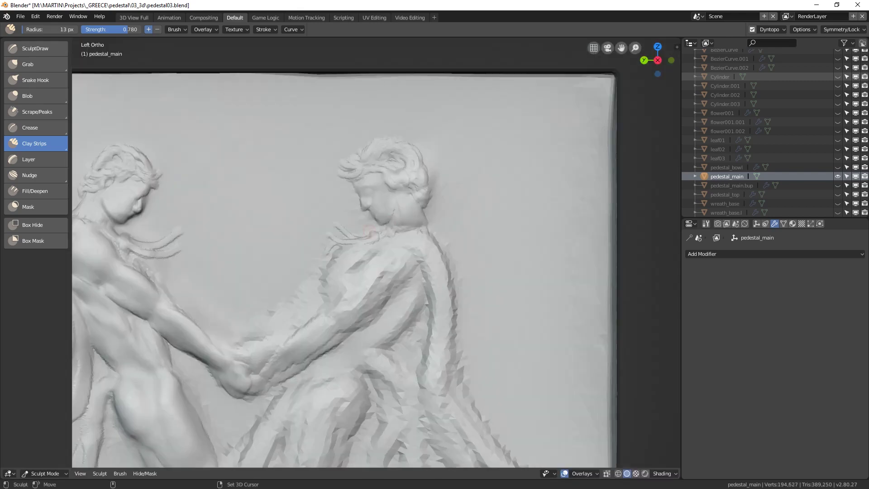
drag(371, 251, 335, 293)
key(g)
shift+middle_drag(384, 290, 414, 206)
mouse_move(414, 206)
ctrl+middle_down()
mouse_move(414, 276)
mouse_move(426, 230)
ctrl+middle_up()
mouse_move(458, 155)
mouse_down()
mouse_move(456, 136)
mouse_move(402, 229)
mouse_up()
Rebuild the cape flowing from the right figure's shoulder down its back using Clay Strips, smoothing the folds.
key(c)
drag(450, 129, 484, 201)
drag(484, 163, 587, 362)
drag(462, 181, 460, 362)
drag(473, 258, 579, 366)
shift+drag(460, 294, 487, 346)
mouse_move(452, 125)
mouse_down()
mouse_move(480, 156)
mouse_move(477, 176)
mouse_up()
Lay muscle strands along the right figure's shoulder and outstretched arm using Clay Strips with an 11 px radius.
key(f)
click(426, 125)
drag(370, 182, 329, 215)
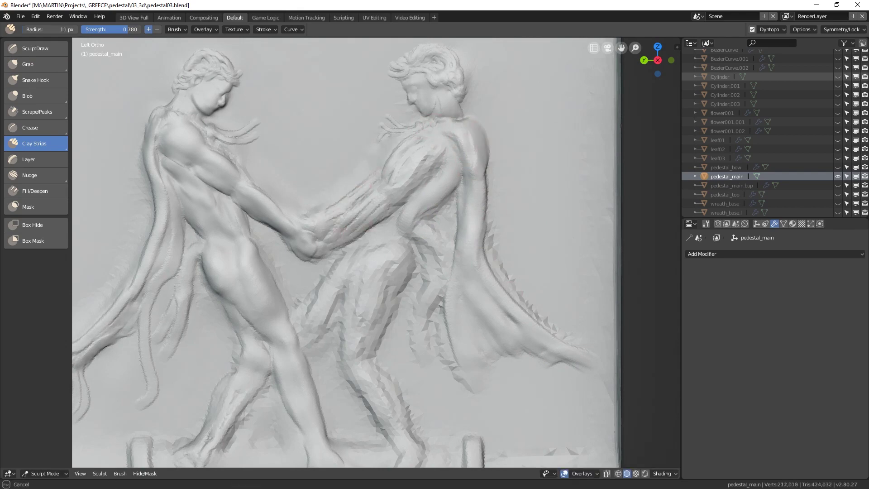
drag(391, 206, 337, 239)
drag(432, 148, 452, 169)
Model the right figure's shoulder, upper arm and forearm muscles using Clay Strips with a 30 px radius.
scroll(443, 154, down, 2)
scroll(444, 136, up, 4)
shift+middle_drag(466, 95, 433, 137)
key(f)
mouse_move(441, 154)
mouse_down()
mouse_move(441, 124)
mouse_move(436, 149)
mouse_up()
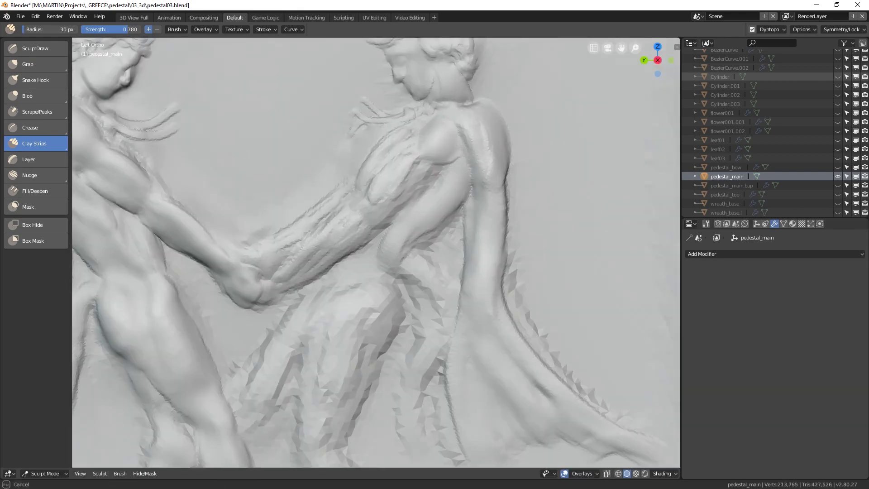
drag(389, 184, 350, 228)
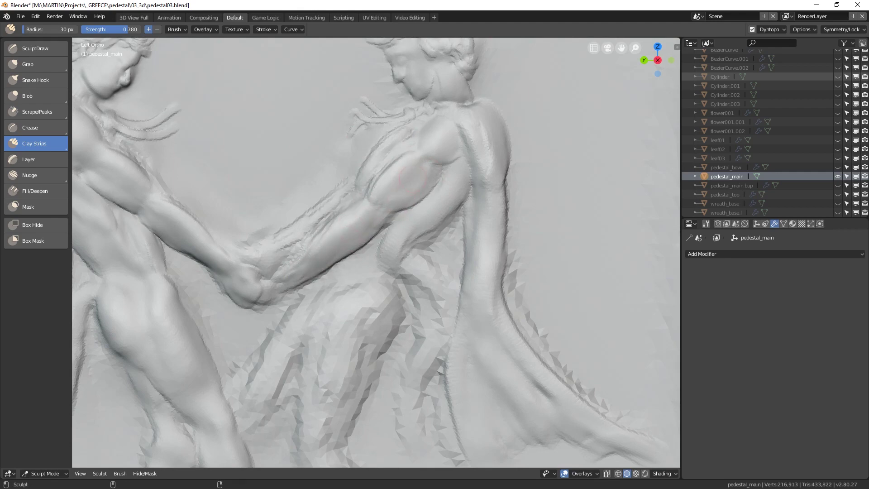
drag(412, 178, 388, 199)
mouse_move(400, 138)
mouse_down()
mouse_move(371, 159)
mouse_move(357, 192)
mouse_up()
drag(315, 328, 300, 375)
Round the right figure's hip with Clay Strips at 30 px and smooth away the rough drapery behind its thigh.
scroll(419, 92, down, 1)
shift+middle_drag(419, 92, 456, 186)
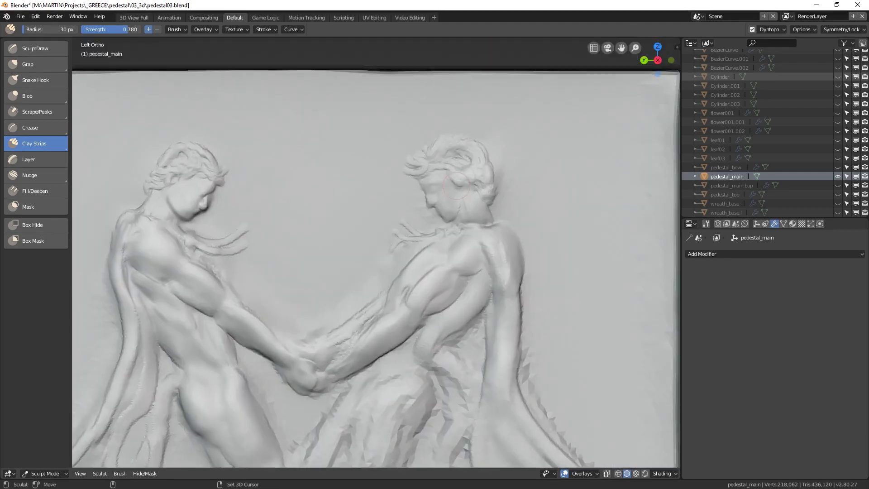
scroll(456, 186, down, 3)
scroll(419, 233, up, 4)
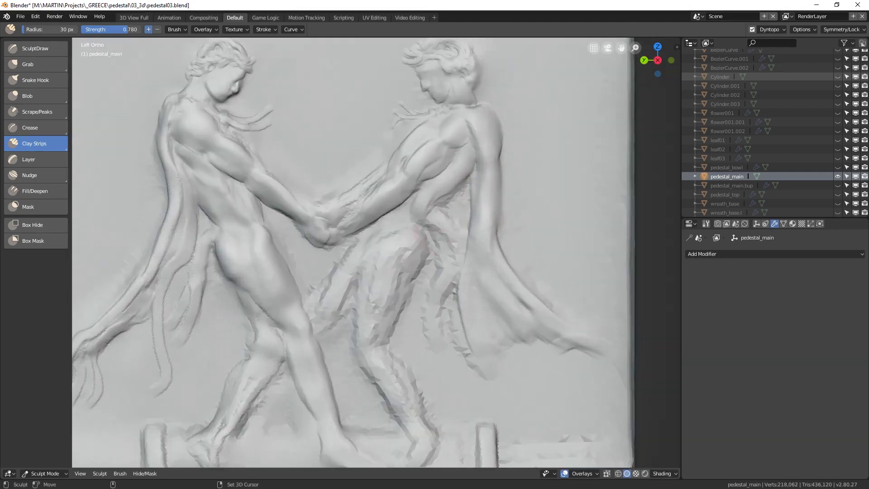
mouse_move(421, 238)
mouse_down()
mouse_move(402, 286)
mouse_move(445, 319)
mouse_up()
shift+drag(459, 349, 477, 371)
drag(426, 226, 428, 237)
Model the right figure's front and rear thighs using Clay Strips with a 19 px radius.
scroll(380, 255, down, 1)
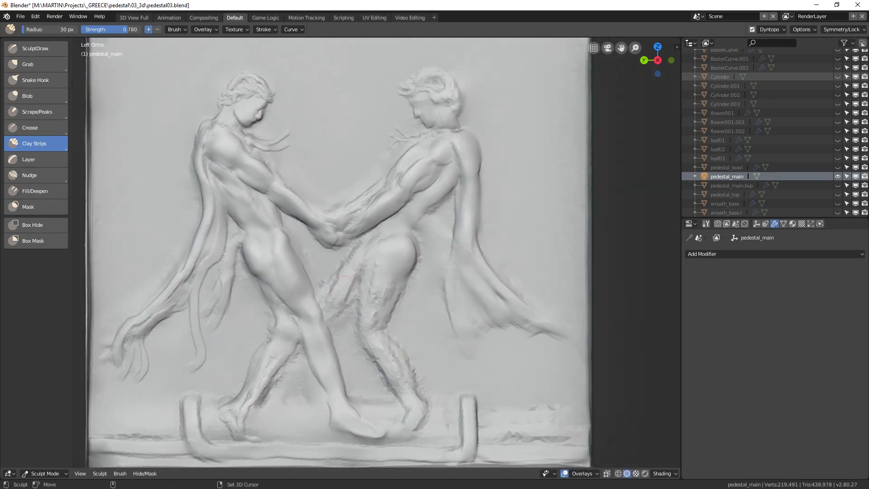
key(f)
click(339, 290)
drag(407, 279, 385, 327)
mouse_move(369, 324)
mouse_down()
mouse_move(371, 263)
mouse_move(419, 251)
mouse_up()
mouse_move(419, 252)
mouse_down()
mouse_move(407, 225)
mouse_move(417, 244)
mouse_up()
drag(368, 242, 356, 261)
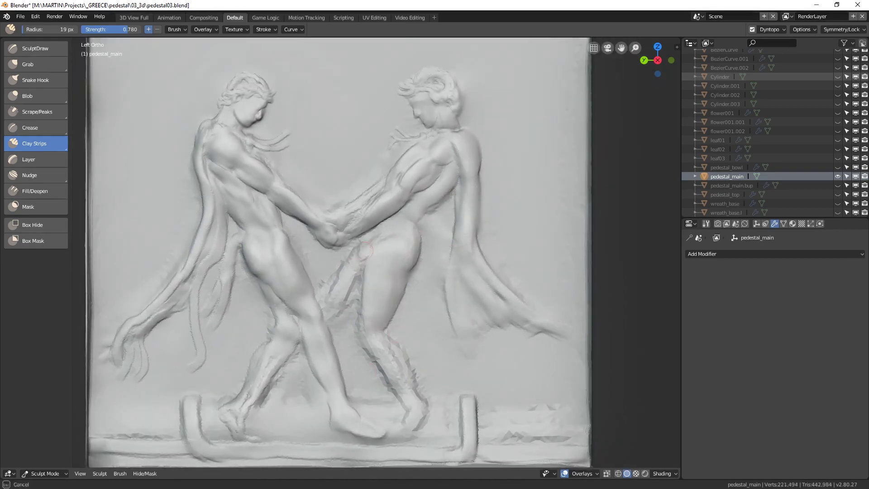
drag(357, 302, 324, 322)
mouse_move(358, 277)
mouse_down()
mouse_move(336, 307)
mouse_move(367, 323)
mouse_up()
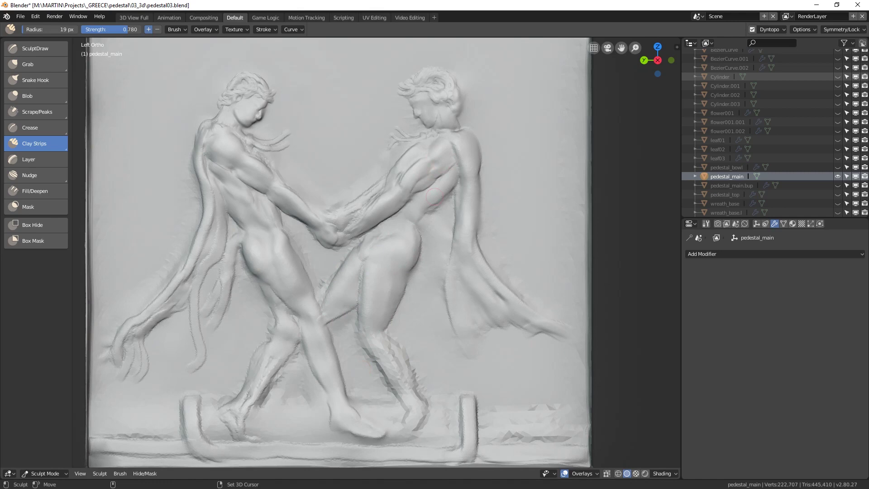
Turn the right figure's head slightly using the Rotate brush and set its radius to 149 px.
click(36, 64)
click(35, 175)
drag(438, 97, 440, 110)
key(f)
scroll(439, 153, up, 2)
scroll(440, 153, down, 1)
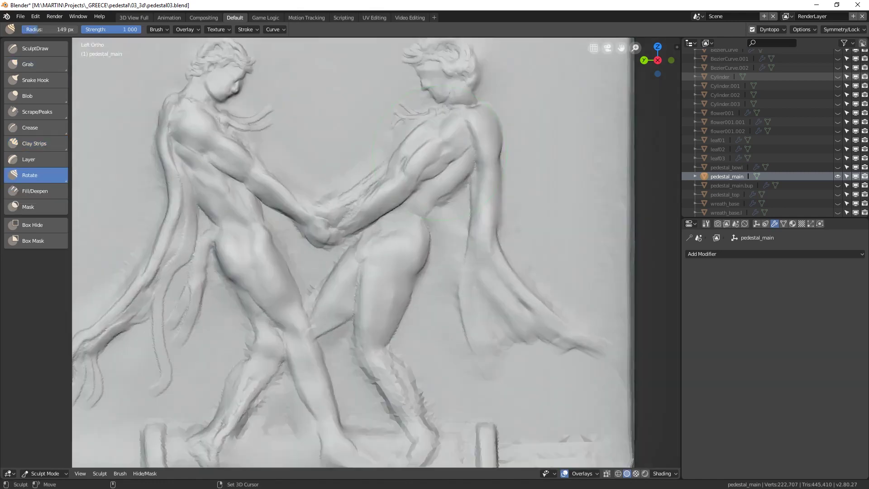
key(f)
click(379, 154)
scroll(350, 169, down, 3)
Detail the clasped hands and refine the legs below them using Clay Strips.
click(34, 143)
scroll(333, 335, up, 2)
drag(334, 245, 334, 223)
drag(312, 272, 296, 324)
mouse_move(281, 348)
mouse_down()
mouse_move(298, 337)
mouse_move(277, 346)
mouse_up()
drag(276, 346, 290, 339)
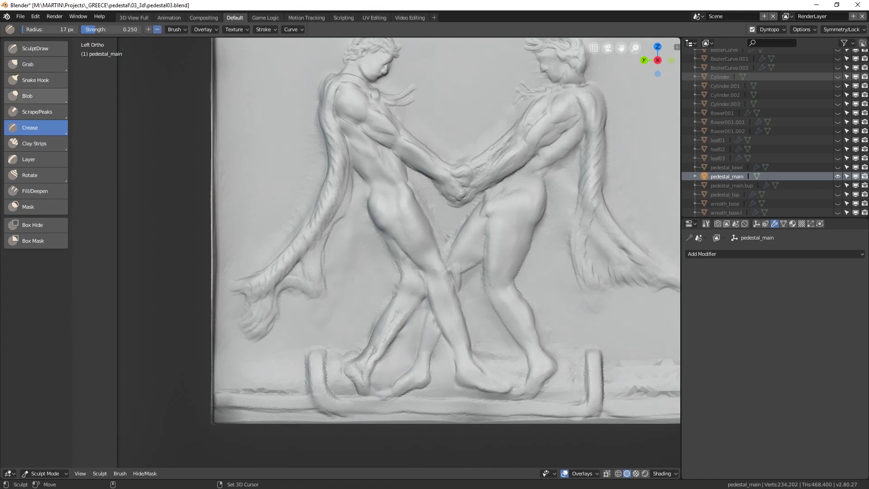
Add a cluster of small round bumps between the rear feet using the Blob brush at 17 px and 1.000 strength.
click(36, 96)
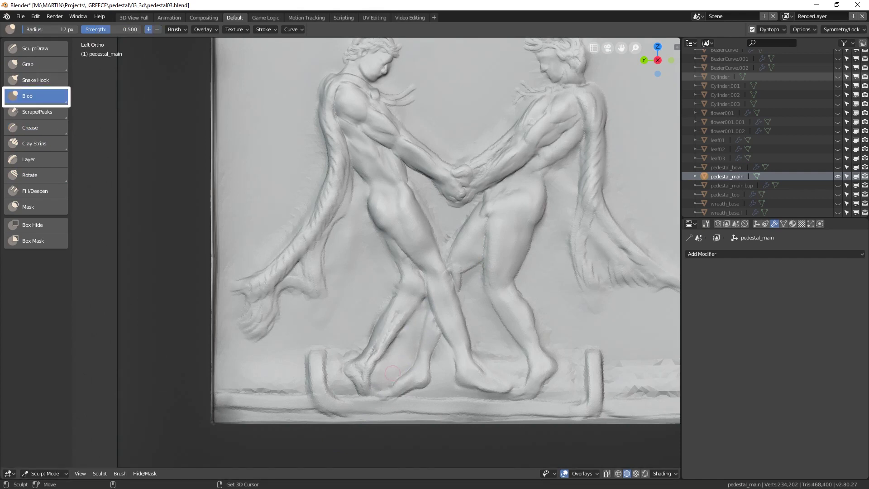
scroll(392, 373, up, 5)
shift+middle_drag(392, 373, 321, 131)
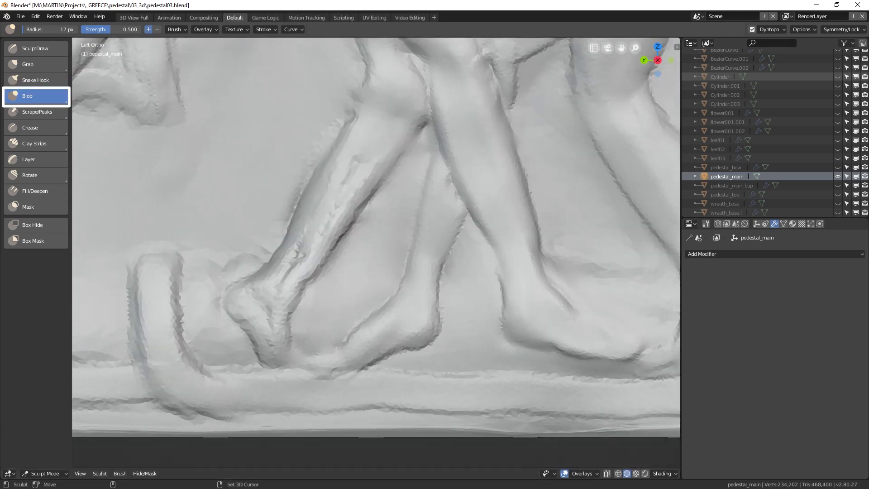
drag(123, 30, 156, 30)
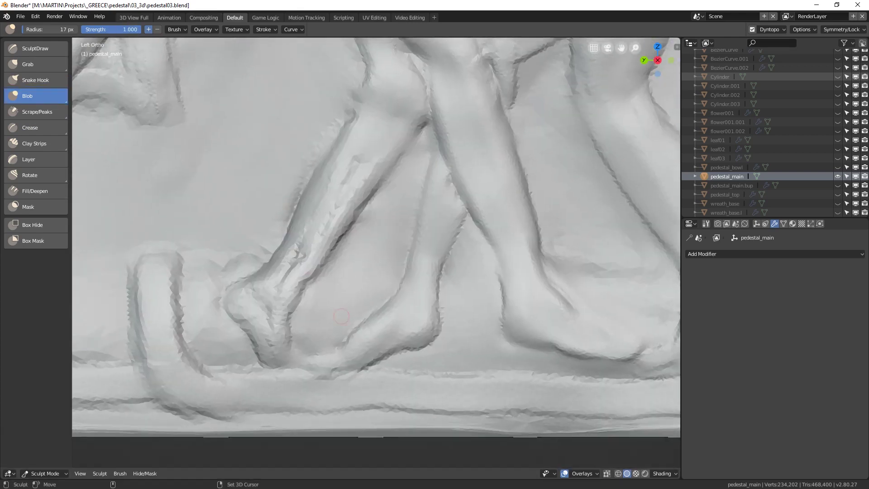
click(314, 309)
click(314, 322)
click(328, 322)
click(355, 305)
click(357, 287)
click(327, 344)
Enlarge the Blob brush radius to 22 px and add bigger round bumps on both sides of the left figure's raised foot.
key(f)
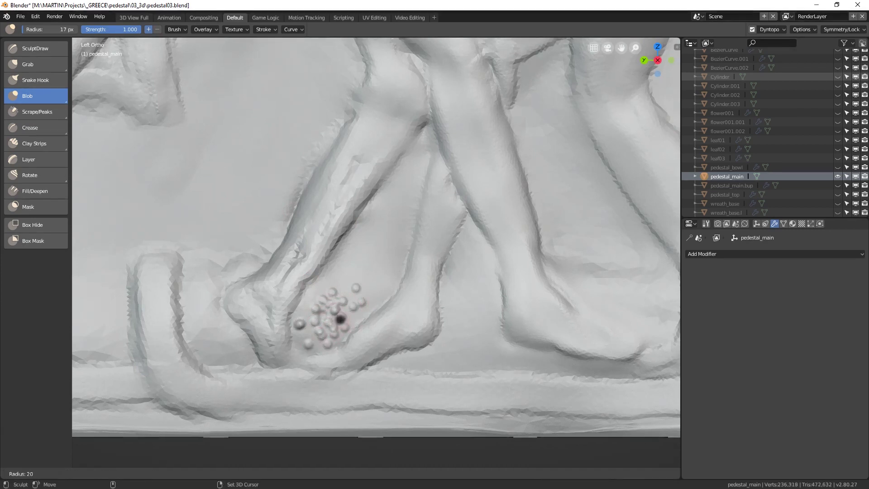
click(349, 318)
click(360, 298)
click(237, 353)
click(212, 331)
click(220, 331)
click(190, 324)
click(245, 357)
click(308, 309)
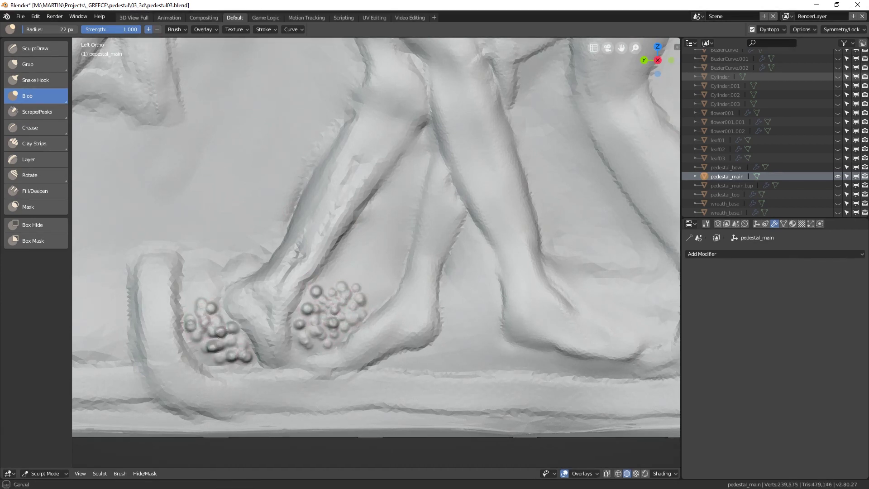
click(315, 331)
Extend the round bumps along the ground between the two figures' front feet using the Blob brush.
click(382, 290)
click(476, 306)
click(451, 353)
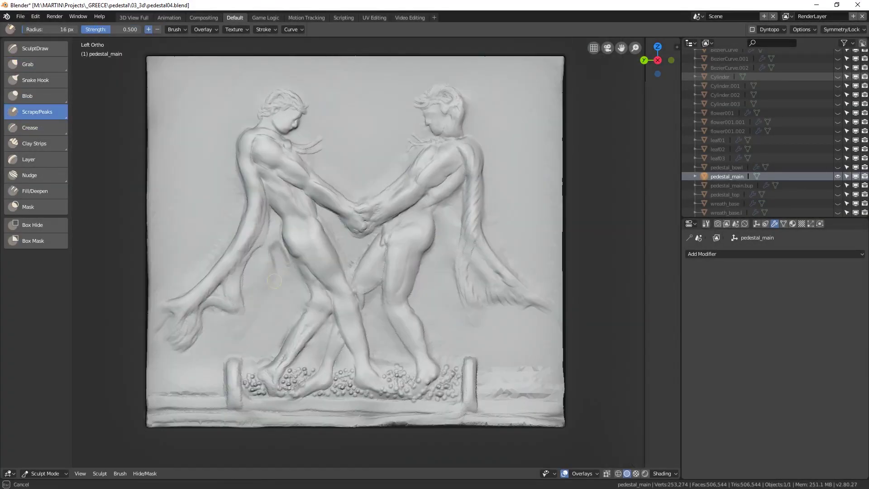
Flatten the background below the left figure's drapery and along the ground using Scrape/Peaks at 16 px and 0.500 strength.
mouse_move(274, 281)
mouse_down()
mouse_move(281, 240)
mouse_move(291, 261)
mouse_move(257, 311)
mouse_up()
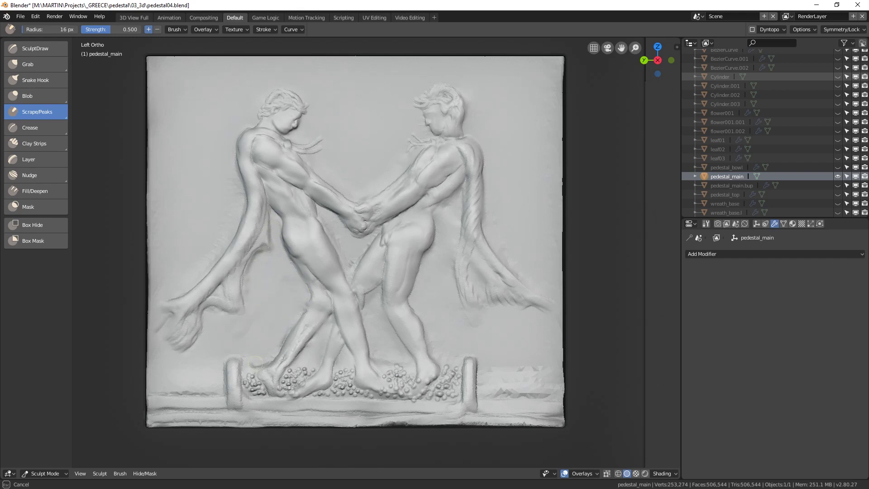
drag(256, 363, 248, 368)
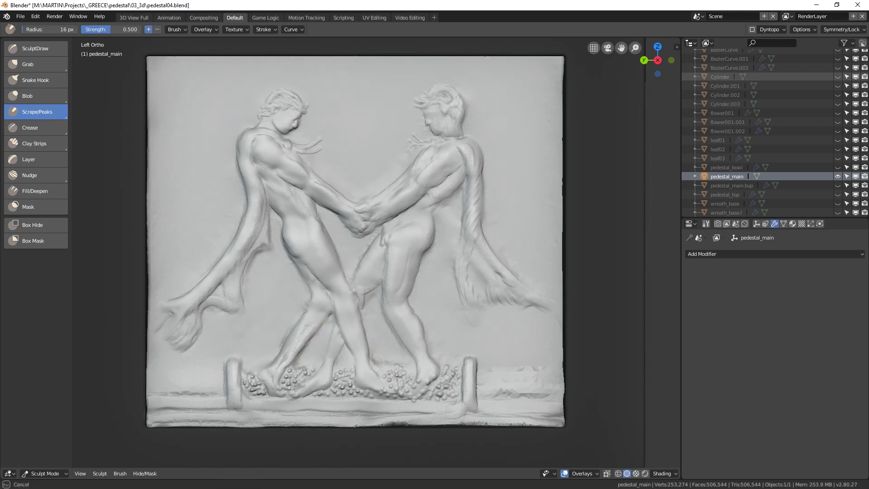
mouse_move(485, 376)
mouse_down()
mouse_move(492, 390)
mouse_move(556, 374)
mouse_up()
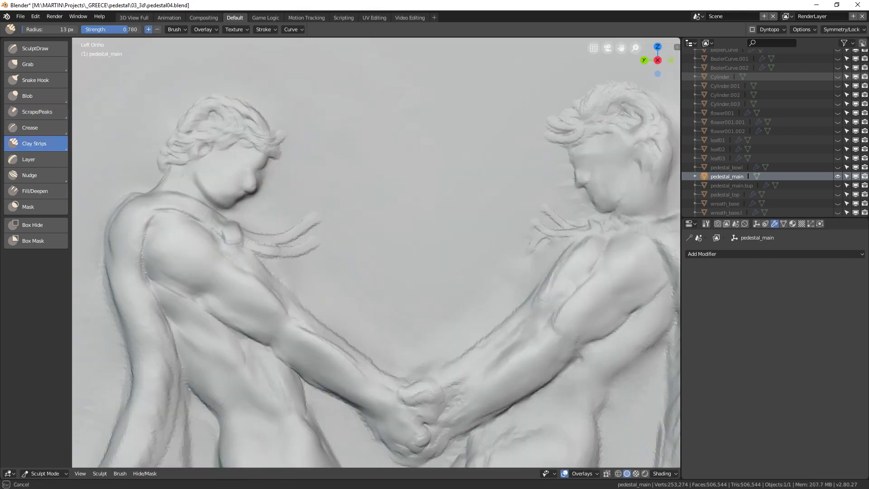
Reduce the Clay Strips strength to 0.460 and refine the left figure's face.
drag(125, 30, 107, 30)
key(f)
click(252, 190)
mouse_move(250, 189)
mouse_down()
mouse_move(256, 195)
mouse_move(233, 196)
mouse_move(248, 171)
mouse_up()
mouse_move(240, 167)
mouse_down()
mouse_move(247, 174)
mouse_move(231, 194)
mouse_up()
drag(228, 189, 236, 189)
scroll(251, 148, up, 4)
key(f)
click(239, 184)
Refine the left figure's back, torso and front leg muscles using Clay Strips with varied brush radii.
scroll(272, 270, down, 9)
scroll(371, 339, up, 1)
shift+middle_drag(376, 344, 245, 216)
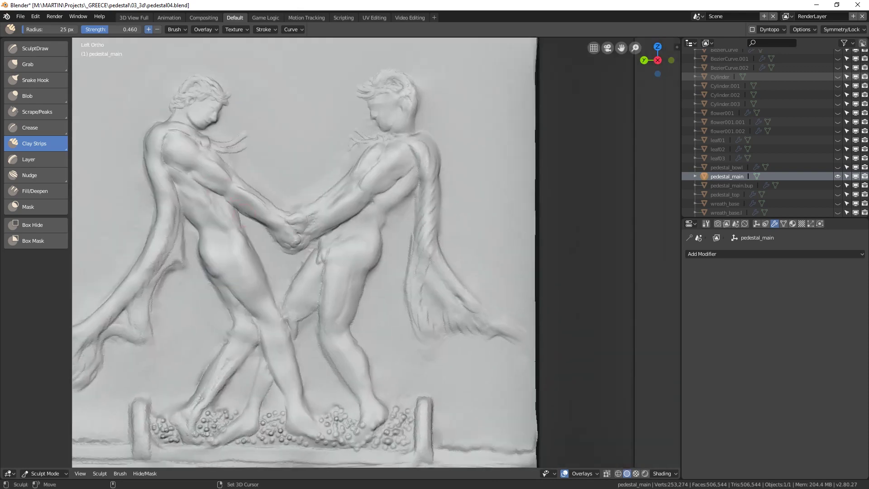
drag(184, 191, 187, 196)
key(f)
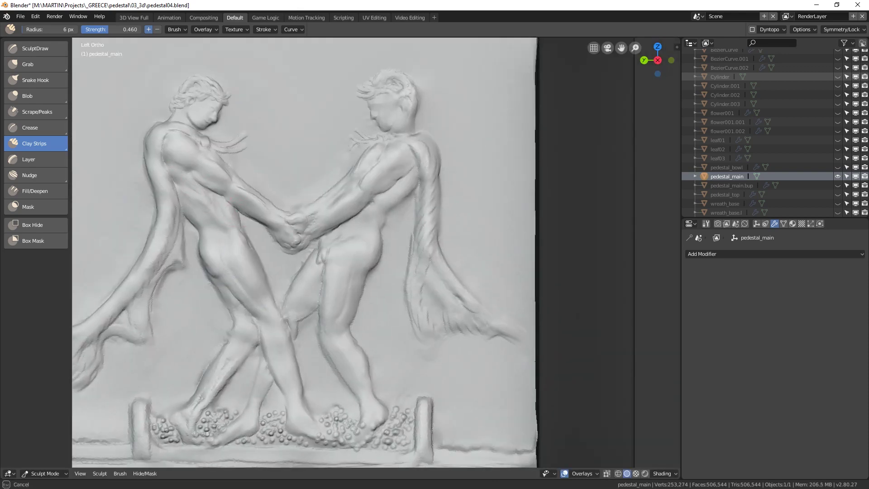
key(f)
click(294, 379)
mouse_move(277, 335)
mouse_down()
mouse_move(293, 398)
mouse_move(286, 392)
mouse_move(290, 321)
mouse_up()
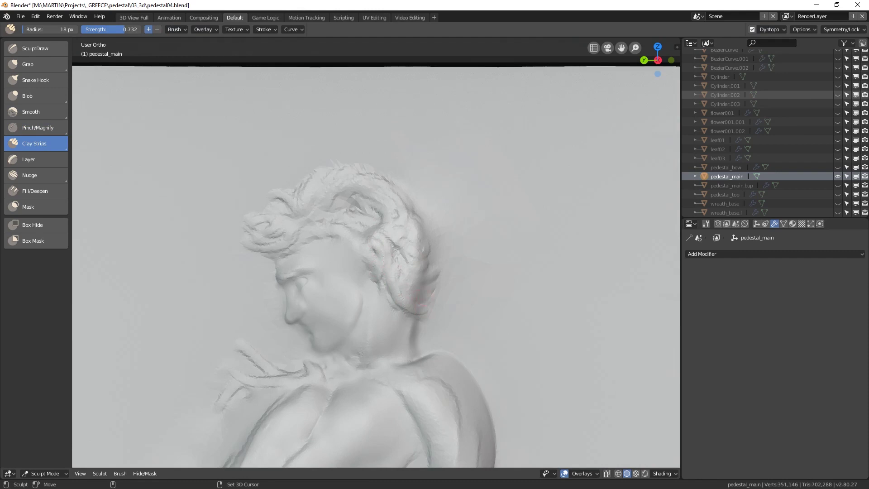
Detail the right figure's hair and jaw using Clay Strips at 0.732 strength, reducing the radius to 9 px.
drag(255, 249, 279, 233)
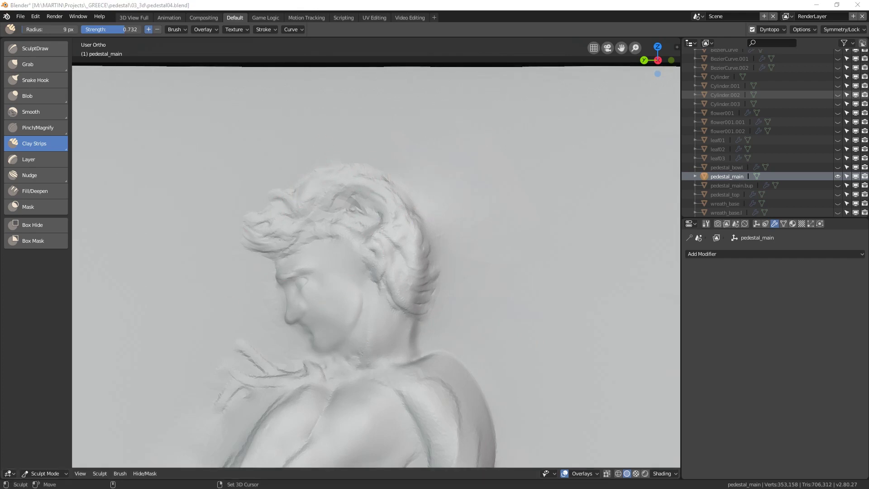
drag(321, 319, 310, 326)
scroll(312, 324, down, 5)
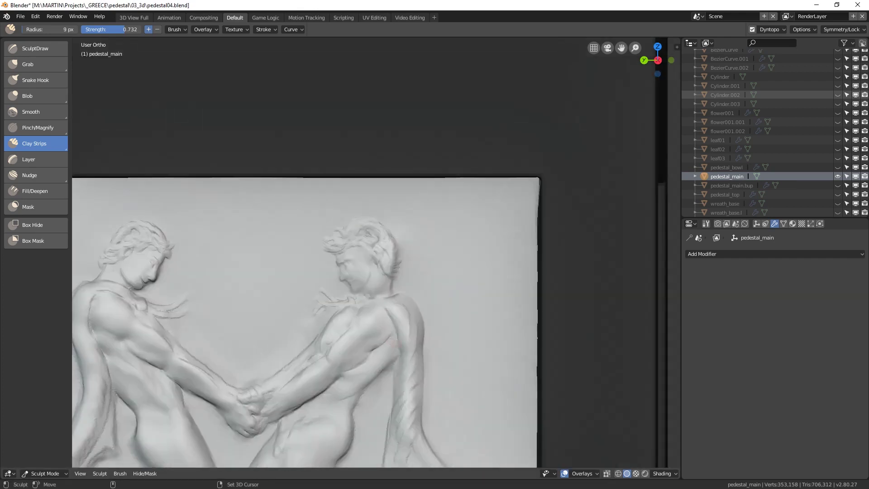
Refine the left figure's facial features using Clay Strips with a 9 px radius.
scroll(312, 324, up, 8)
shift+middle_drag(312, 324, 459, 248)
scroll(412, 252, down, 8)
scroll(140, 227, up, 6)
drag(234, 291, 235, 293)
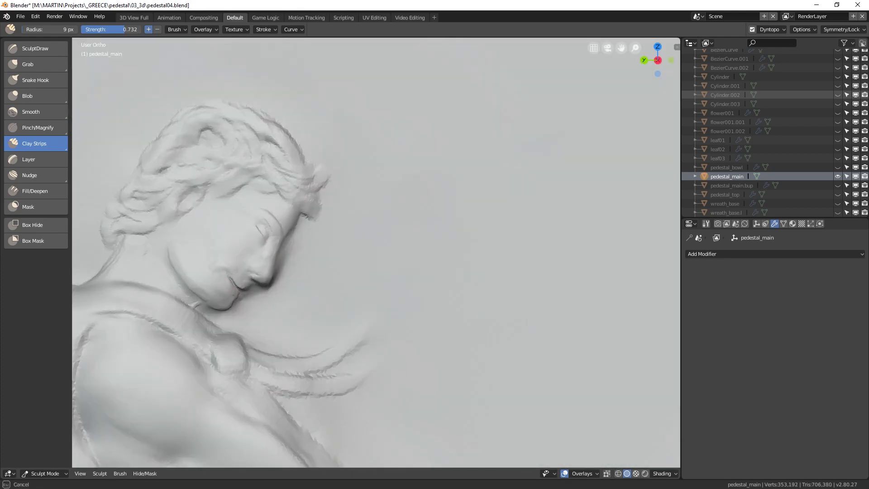
Define the right figure's jaw, shoulder neckline and the loose cloth ends at the chest using Clay Strips.
scroll(299, 183, down, 7)
scroll(376, 245, up, 4)
shift+middle_drag(376, 244, 508, 352)
middle_drag(290, 245, 272, 245)
scroll(416, 247, up, 6)
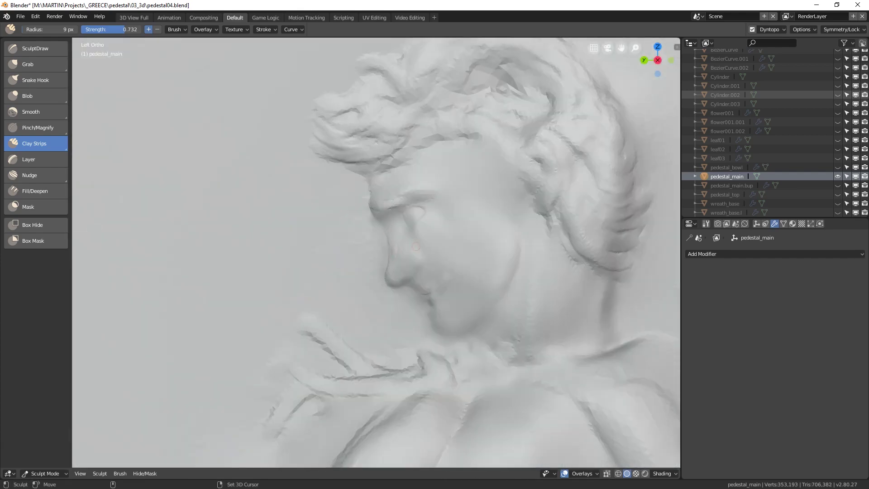
mouse_move(448, 325)
mouse_down()
mouse_move(470, 319)
mouse_move(516, 251)
mouse_up()
drag(464, 360, 629, 351)
mouse_move(429, 361)
mouse_down()
mouse_move(443, 369)
mouse_move(427, 362)
mouse_up()
mouse_move(417, 379)
mouse_down()
mouse_move(345, 381)
mouse_move(260, 342)
mouse_up()
mouse_move(372, 363)
mouse_down()
mouse_move(312, 325)
mouse_move(373, 365)
mouse_up()
scroll(416, 381, down, 8)
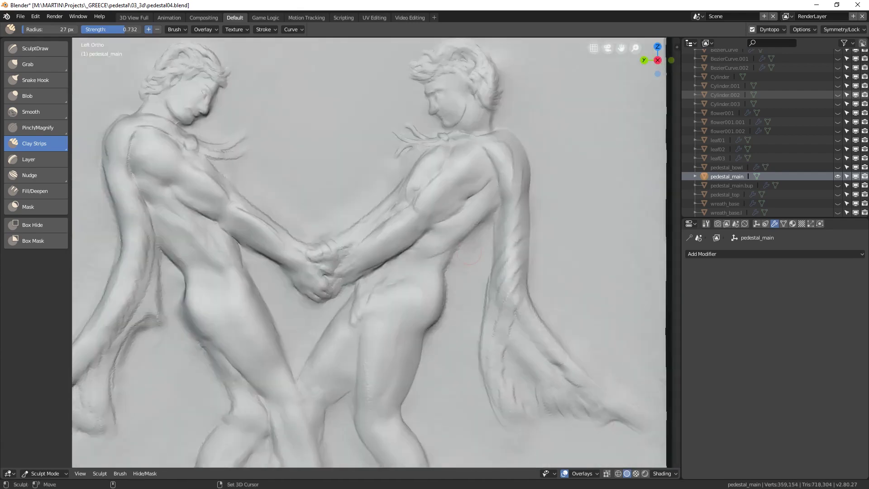
scroll(325, 262, up, 5)
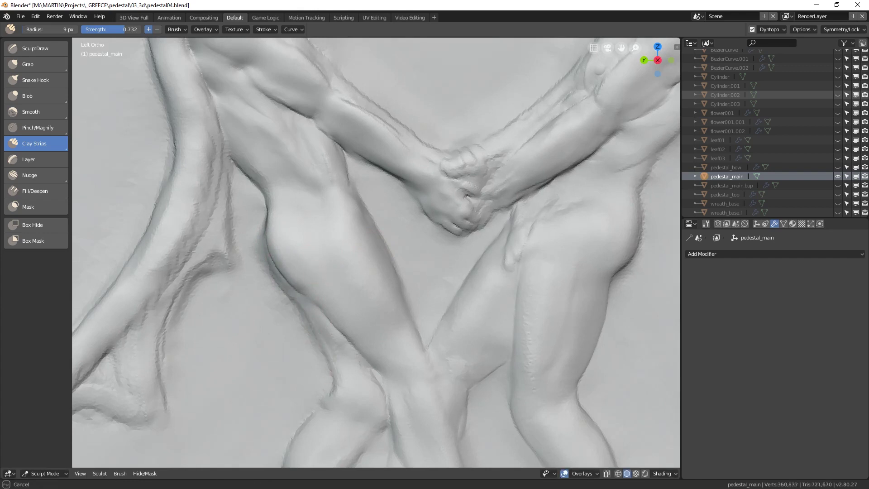
scroll(410, 214, down, 9)
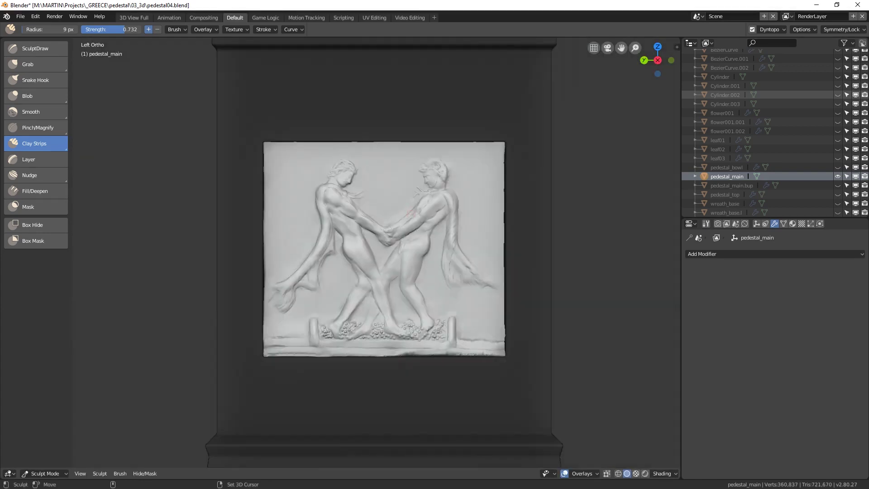
Leave the finished relief and face the pedestal's blank right-side panel in an orthographic view.
key(ctrl+Tab)
click(336, 214)
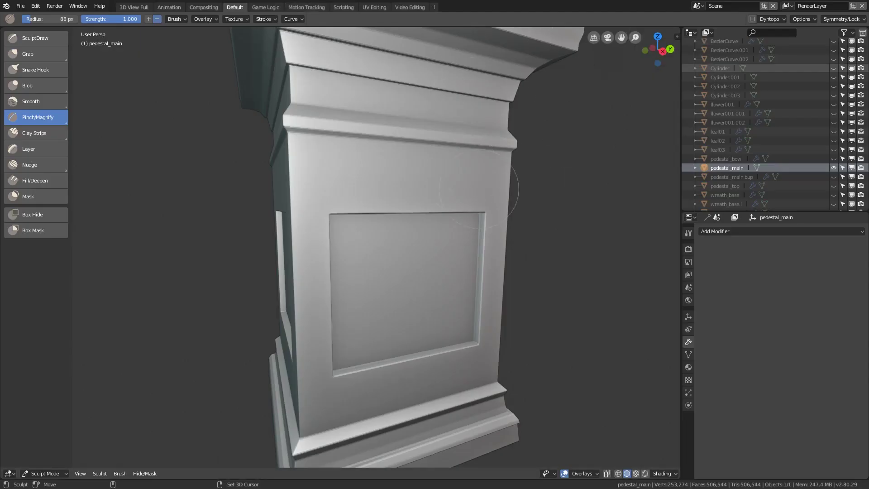
click(594, 37)
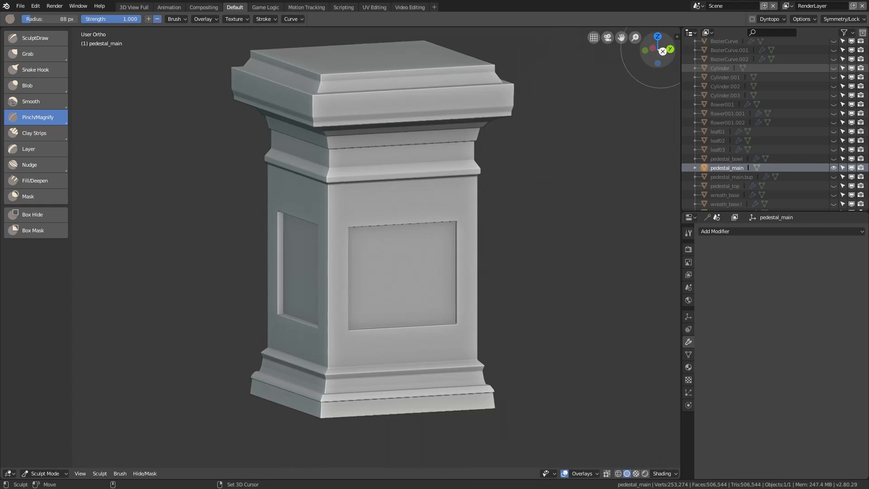
click(662, 51)
scroll(376, 247, up, 3)
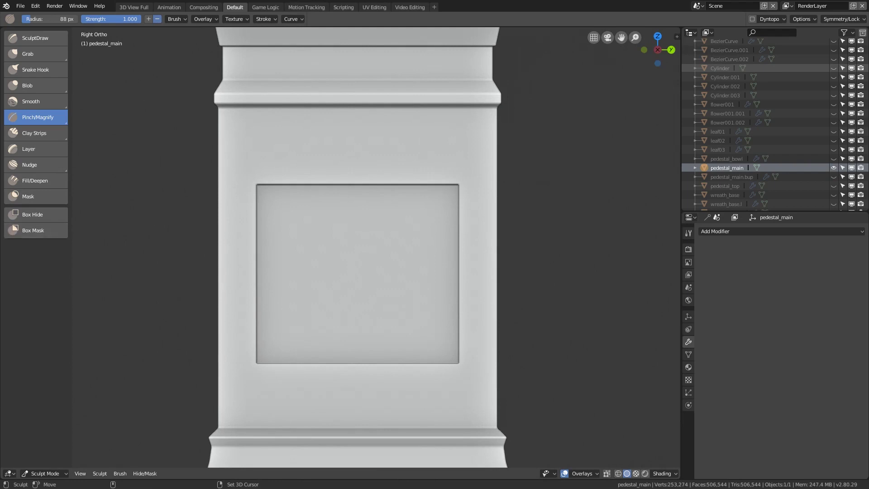
Box-mask the pedestal surface on all four sides of the recessed panel, leaving only the panel unmasked.
click(36, 196)
key(b)
drag(181, 91, 257, 445)
drag(167, 46, 579, 184)
key(b)
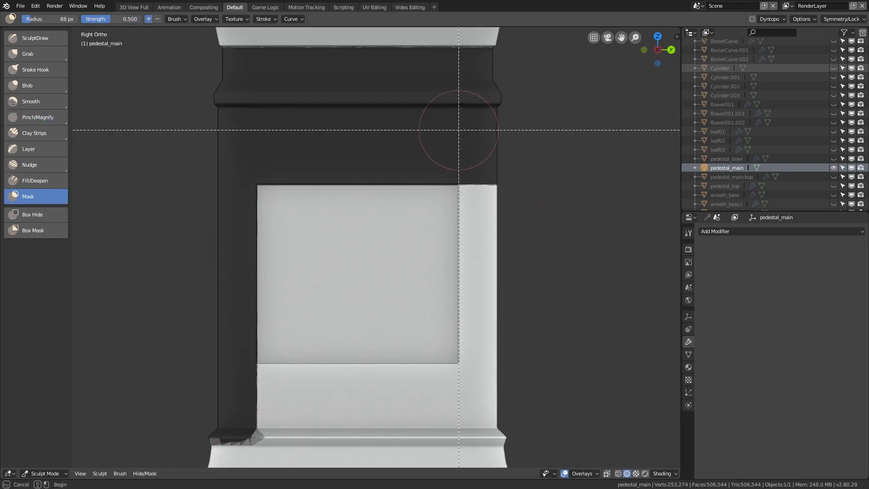
drag(459, 132, 539, 473)
key(b)
drag(219, 364, 529, 473)
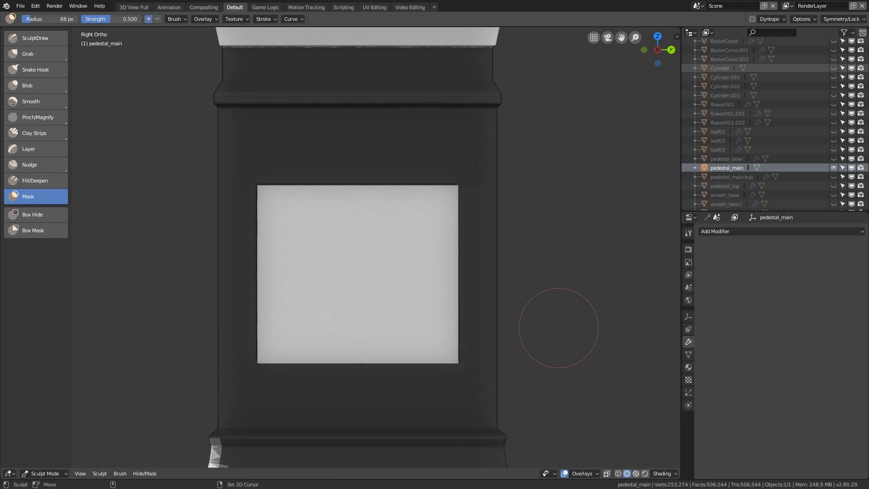
Extend the box mask over the pedestal's base mouldings and its upper cornice.
scroll(559, 326, down, 6)
key(b)
drag(287, 308, 452, 349)
key(b)
drag(257, 78, 505, 190)
Set the Dyntopo detail size to 5 px for sculpting the blank panel.
scroll(505, 199, up, 6)
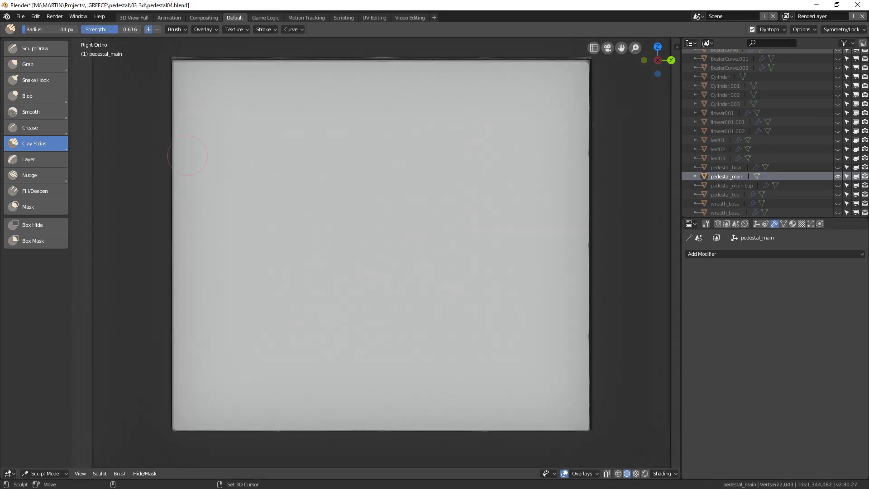
click(771, 29)
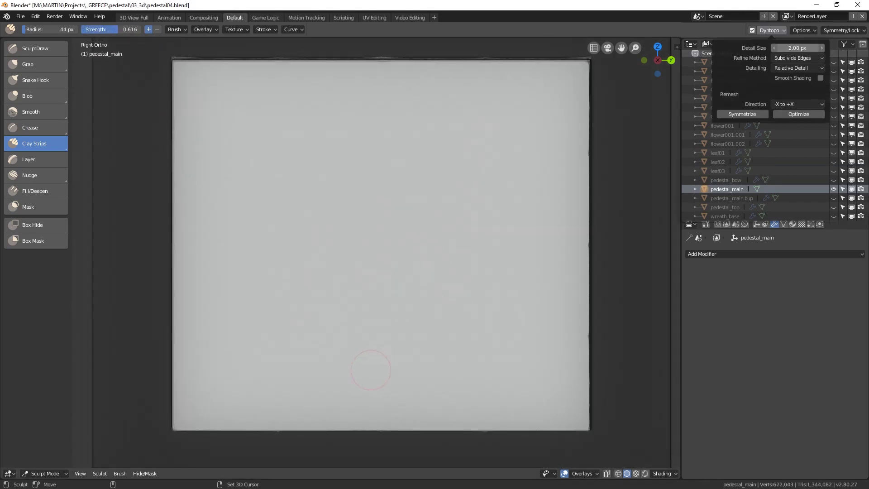
click(797, 48)
text(5)
key(Return)
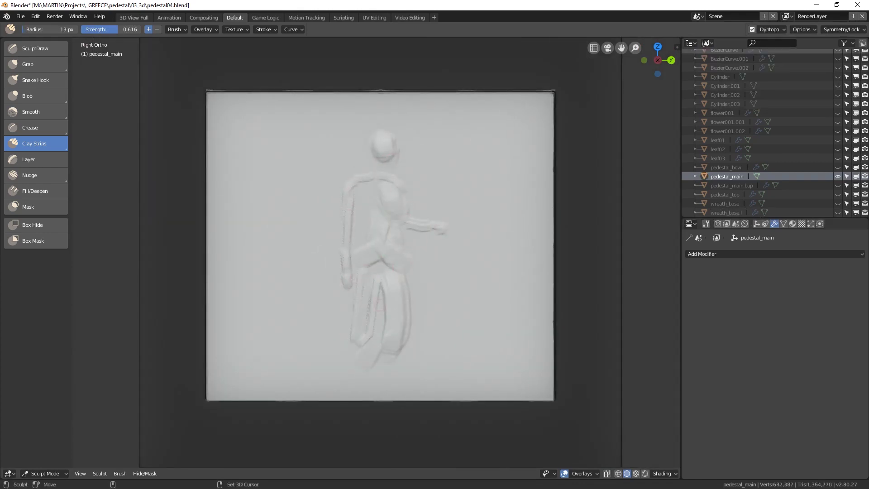
Extend the central figure's robe down to a trailing hem and build up the neck and shoulder drape using Clay Strips.
drag(371, 283, 334, 381)
drag(397, 330, 398, 378)
mouse_move(384, 129)
mouse_down()
mouse_move(366, 145)
mouse_move(351, 190)
mouse_up()
drag(353, 190, 354, 245)
Model the woman's chest, waist and vertical dress folds using Clay Strips with a 12 px radius.
drag(399, 194, 360, 199)
drag(380, 245, 356, 253)
mouse_move(400, 191)
mouse_down()
mouse_move(400, 213)
mouse_move(380, 206)
mouse_move(362, 244)
mouse_move(399, 209)
mouse_up()
mouse_move(360, 206)
mouse_down()
mouse_move(379, 208)
mouse_move(403, 231)
mouse_up()
drag(374, 254, 391, 299)
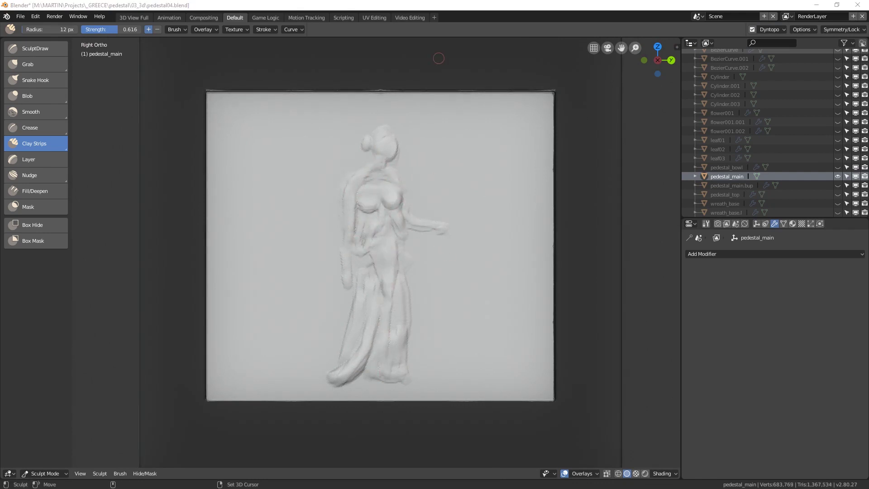
mouse_move(392, 216)
mouse_down()
mouse_move(379, 271)
mouse_move(410, 317)
mouse_move(379, 285)
mouse_move(363, 244)
mouse_up()
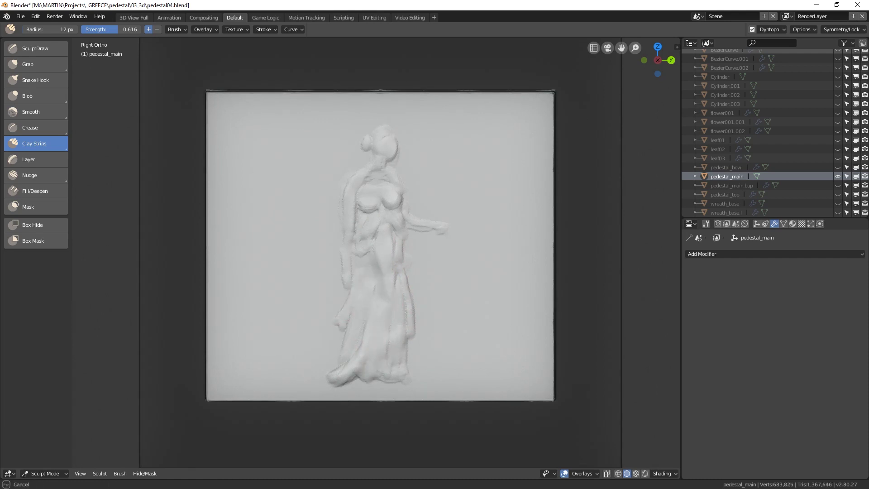
Shape the outstretched hand, smooth its forearm, and add cloth hanging from the arm and a trailing drape behind the figure.
drag(437, 226, 453, 233)
shift+drag(434, 227, 408, 221)
drag(401, 260, 399, 267)
drag(425, 233, 425, 281)
drag(339, 294, 304, 352)
Define the woman's face, hairline and hair bun using Clay Strips at 7 px and 0.912 strength, smoothing the bun.
scroll(418, 161, up, 4)
drag(365, 147, 366, 112)
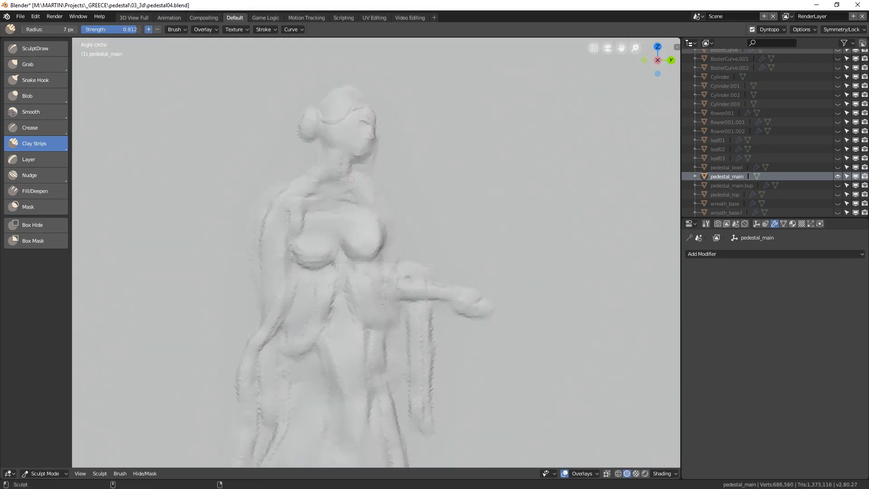
drag(312, 140, 320, 116)
drag(328, 121, 365, 108)
shift+drag(306, 128, 313, 139)
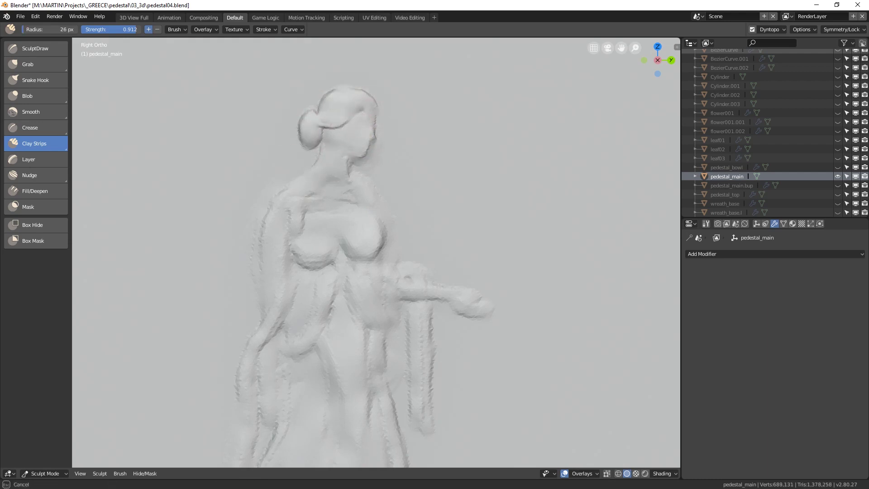
Build up the lowered arm's drapery and the dress neckline using Clay Strips.
shift+middle_drag(299, 362, 315, 240)
key(f)
drag(277, 296, 295, 298)
drag(302, 105, 296, 165)
drag(320, 62, 371, 62)
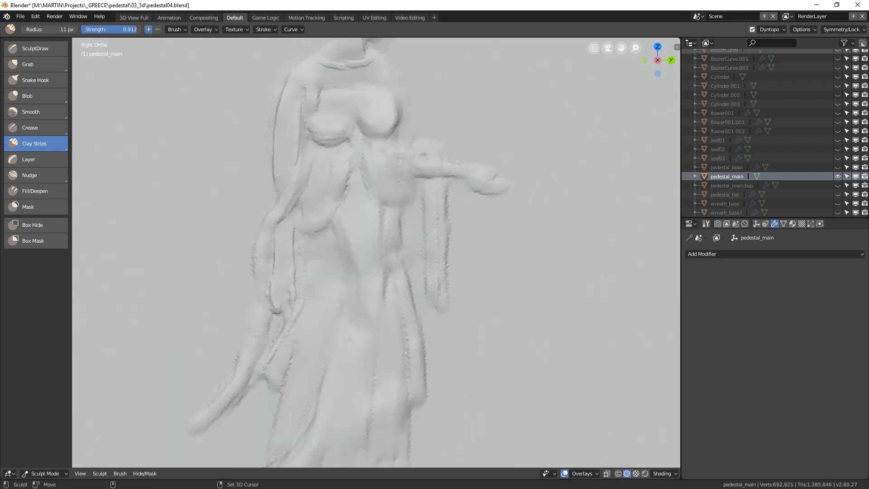
Deepen the dress folds below the chest and down the skirt using Clay Strips.
drag(351, 161, 319, 208)
mouse_move(400, 140)
mouse_down()
mouse_move(365, 201)
mouse_move(383, 310)
mouse_up()
drag(339, 222, 352, 292)
Build clouds in the panel's two upper corners and raised blocks in the two lower corners using Clay Strips.
scroll(362, 272, down, 7)
drag(283, 184, 297, 200)
drag(425, 174, 466, 192)
drag(289, 309, 278, 325)
drag(454, 309, 462, 322)
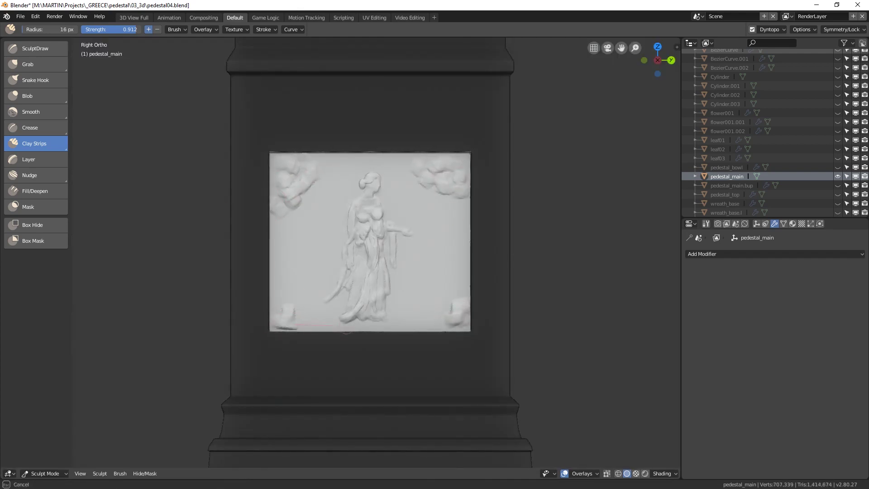
Smooth the woman's torso and adjust the drapery beside her hip using the Grab brush.
scroll(479, 301, down, 2)
scroll(452, 271, up, 10)
shift+middle_drag(376, 159, 401, 288)
key(g)
shift+drag(371, 290, 421, 358)
scroll(376, 307, down, 4)
mouse_move(335, 312)
mouse_down()
mouse_move(350, 315)
mouse_move(337, 366)
mouse_up()
Sculpt new skirt folds and a waist sash on the woman's dress using Clay Strips with a 13 px radius.
scroll(362, 294, down, 3)
scroll(362, 294, up, 3)
key(c)
drag(395, 277, 399, 369)
drag(351, 310, 383, 303)
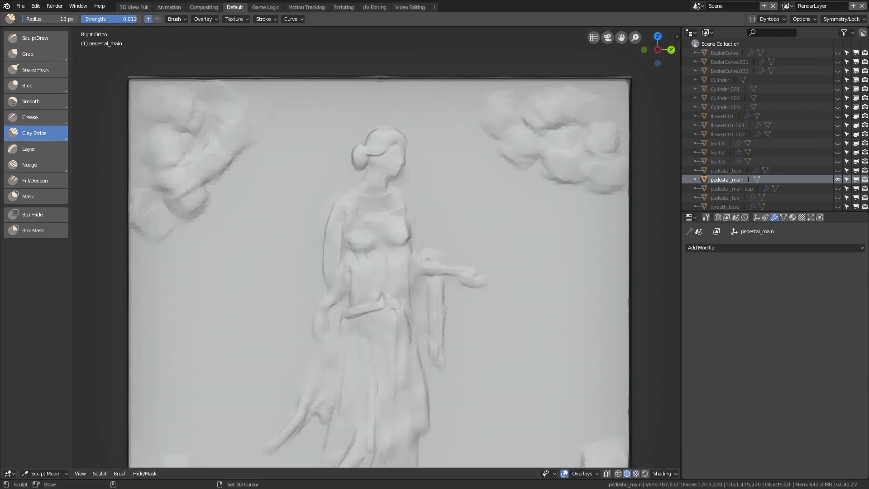
Adjust the woman's torso using the Grab brush at 78 px and add bodice cloth using Clay Strips.
shift+middle_drag(376, 271, 392, 215)
key(g)
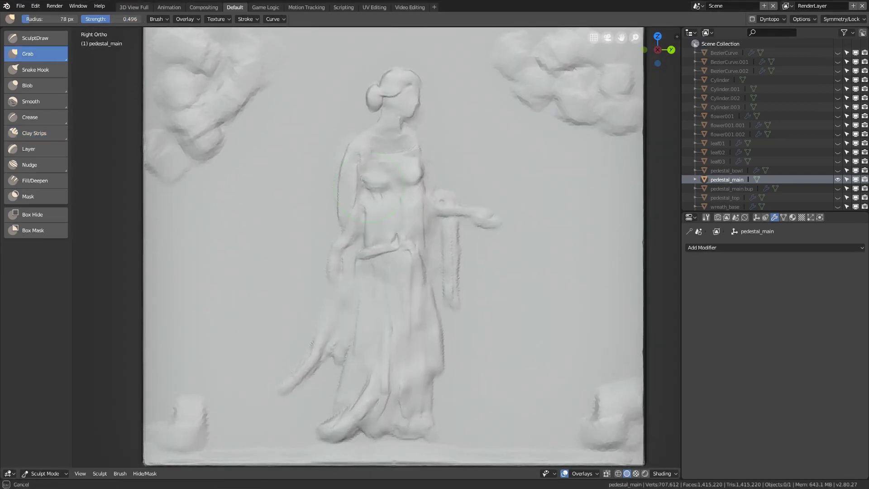
key(c)
mouse_move(360, 156)
mouse_down()
mouse_move(384, 181)
mouse_move(374, 197)
mouse_move(390, 229)
mouse_up()
Raise and soften folds on the bodice and skirt using the Blob brush at 14 px and 0.280 strength.
click(28, 85)
drag(414, 195, 402, 231)
shift+drag(376, 197, 379, 238)
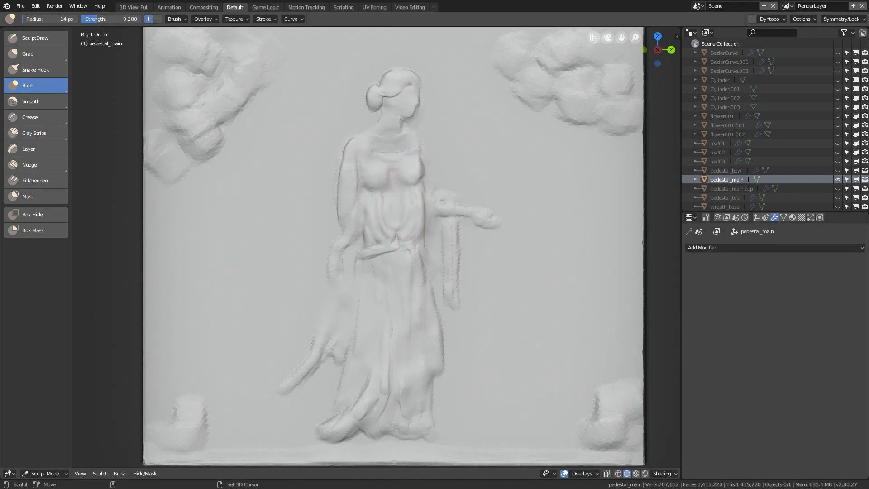
drag(384, 271, 390, 308)
mouse_move(402, 272)
shift+mouse_down()
mouse_move(410, 316)
mouse_move(404, 432)
shift+mouse_up()
mouse_move(400, 362)
mouse_down()
mouse_move(393, 414)
mouse_move(404, 432)
mouse_up()
Sculpt swept hair strands and shape the bun at the back of the woman's head using the Blob brush.
shift+middle_drag(400, 104, 408, 212)
scroll(408, 212, up, 3)
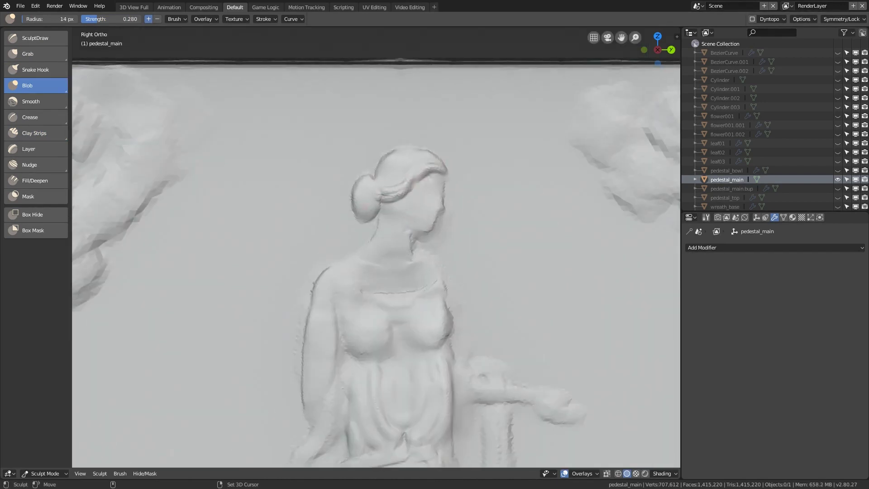
drag(408, 185, 381, 198)
drag(361, 199, 373, 214)
drag(369, 219, 368, 231)
Enable Dyntopo and detail the woman's hair, profile and collar area using Clay Strips with a 14 px radius.
click(34, 133)
click(752, 19)
drag(402, 195, 421, 176)
drag(423, 176, 477, 148)
scroll(437, 243, up, 2)
mouse_move(417, 182)
mouse_down()
mouse_move(453, 215)
mouse_move(473, 216)
mouse_up()
scroll(433, 240, down, 3)
drag(421, 255, 445, 270)
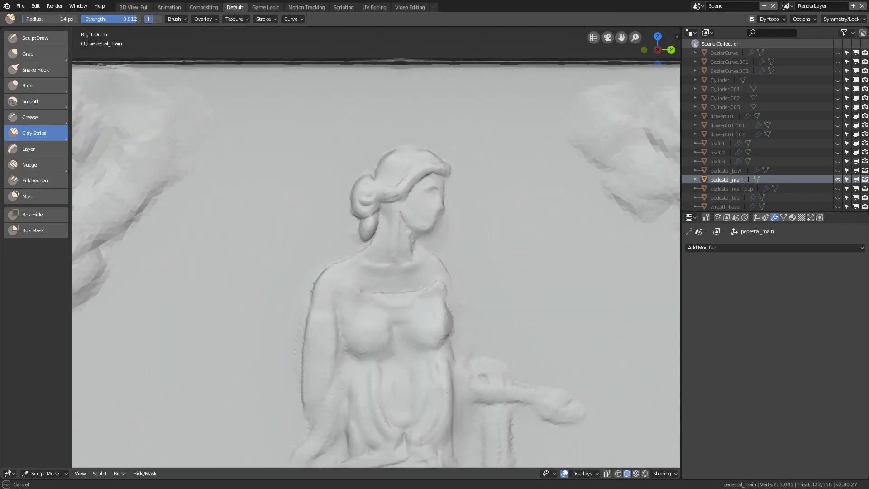
Build up folds on the woman's bodice, waist and skirt using Clay Strips with a 14 px radius.
scroll(376, 247, down, 2)
drag(389, 374, 358, 405)
drag(426, 340, 427, 401)
drag(353, 390, 367, 410)
shift+middle_drag(380, 376, 419, 166)
drag(378, 269, 357, 315)
drag(365, 255, 354, 386)
mouse_move(383, 140)
mouse_down()
mouse_move(368, 200)
mouse_move(371, 220)
mouse_move(381, 223)
mouse_up()
Refine the woman's lowered forearm and hand with a resized Clay Strips brush.
key(f)
click(374, 208)
scroll(372, 231, up, 6)
drag(374, 187, 370, 244)
key(g)
scroll(397, 195, down, 4)
Sculpt the outstretched arm and the strip of cloth hanging from it using Clay Strips at 12 px.
click(35, 133)
drag(482, 129, 505, 126)
mouse_move(502, 156)
mouse_down()
mouse_move(500, 253)
mouse_move(489, 249)
mouse_up()
drag(507, 151, 505, 250)
drag(498, 251, 507, 272)
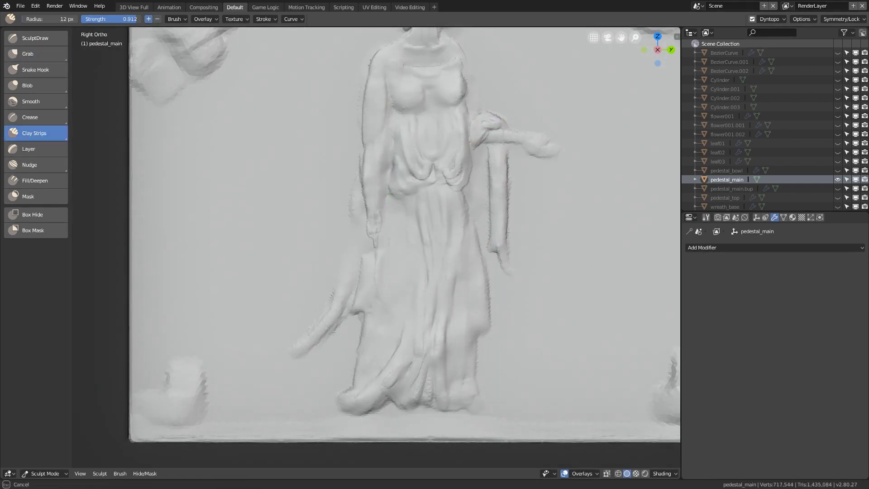
drag(497, 134, 544, 141)
Raise long folds down the side and center of the skirt using a resized Blob brush.
scroll(498, 204, down, 4)
key(g)
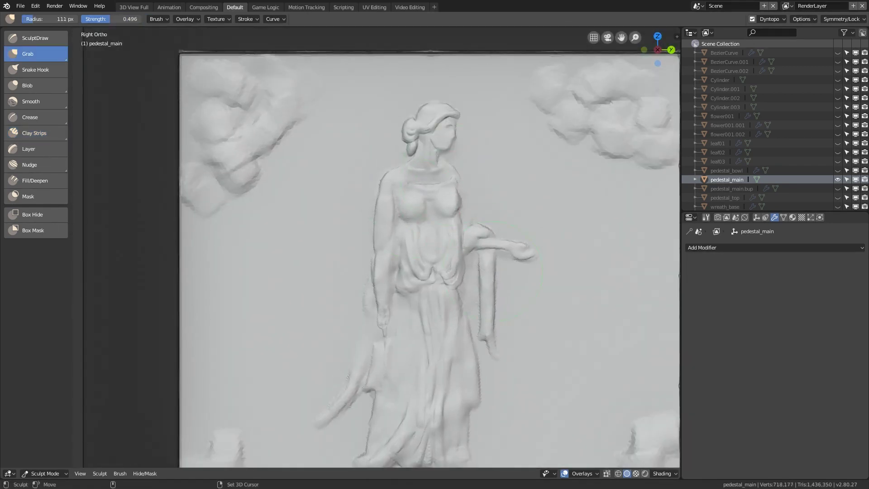
scroll(452, 217, up, 3)
scroll(466, 231, down, 3)
shift+middle_drag(465, 232, 477, 159)
scroll(385, 240, up, 2)
click(28, 85)
key(f)
click(388, 334)
mouse_move(393, 285)
mouse_down()
mouse_move(383, 368)
mouse_move(360, 397)
mouse_up()
drag(435, 280, 424, 343)
scroll(376, 247, down, 1)
scroll(376, 247, up, 2)
Pull the waist cloth downward using the Grab brush at 145 px and smooth the area beside the lowered arm.
key(g)
drag(407, 213, 410, 240)
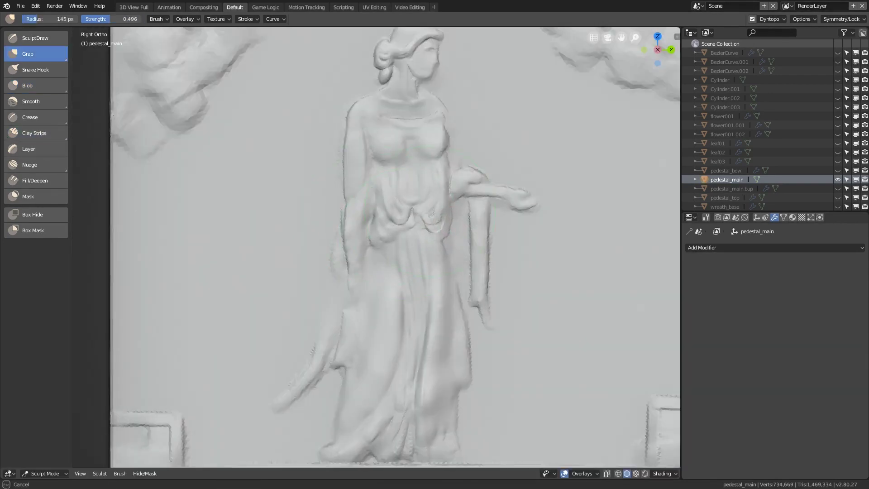
scroll(389, 235, up, 1)
shift+middle_drag(410, 204, 386, 251)
scroll(390, 247, down, 2)
mouse_move(376, 231)
shift+mouse_down()
mouse_move(407, 265)
mouse_move(357, 258)
shift+mouse_up()
scroll(381, 301, down, 2)
scroll(380, 300, up, 3)
Shape the trailing cloth behind the skirt using the Blob brush at 17 px and 0.280 strength, and smooth rough edges.
key(b)
scroll(362, 254, down, 2)
drag(341, 335, 326, 381)
mouse_move(331, 273)
mouse_down()
mouse_move(312, 387)
mouse_move(289, 410)
mouse_up()
mouse_move(332, 380)
mouse_down()
mouse_move(308, 407)
mouse_move(296, 406)
mouse_up()
scroll(308, 394, up, 1)
shift+drag(465, 366, 463, 349)
scroll(377, 248, down, 2)
shift+drag(348, 233, 342, 293)
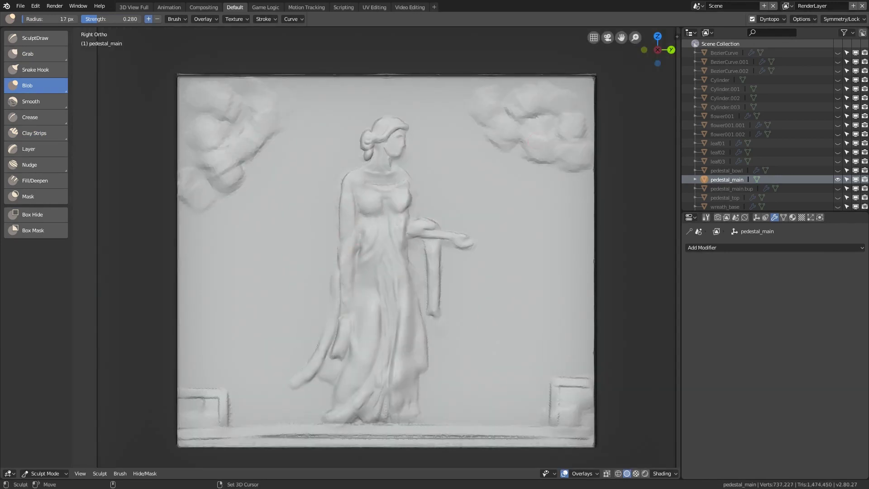
Add a fine fold to the center of the skirt using Clay Strips at 9 px.
scroll(357, 218, up, 2)
key(g)
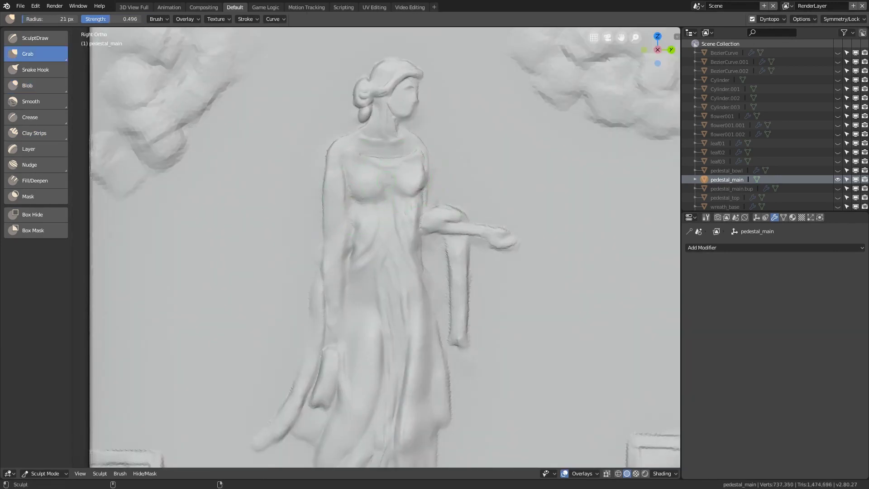
key(shift+c)
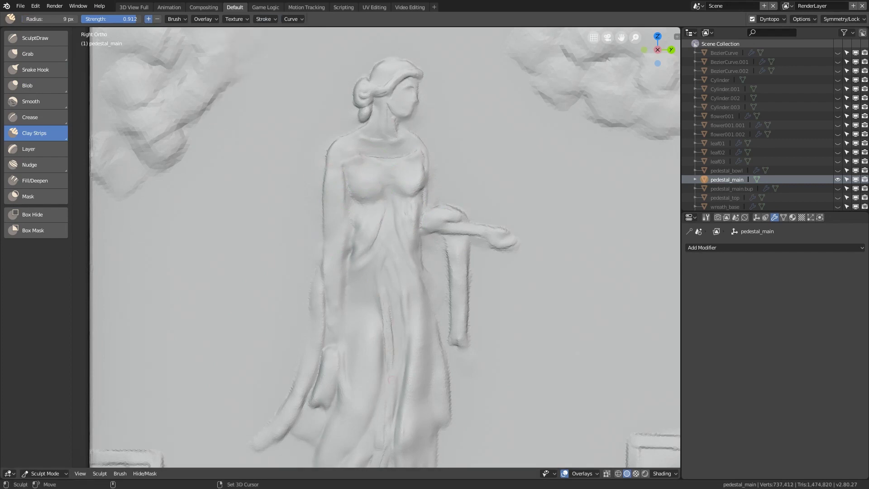
drag(384, 362, 385, 334)
Sculpt and smooth strands across the woman's hair and bun using Clay Strips at 22 px.
shift+middle_drag(389, 181, 379, 326)
scroll(377, 247, up, 7)
key(f)
drag(351, 136, 439, 113)
drag(344, 175, 395, 153)
shift+drag(317, 154, 348, 119)
shift+drag(362, 199, 383, 180)
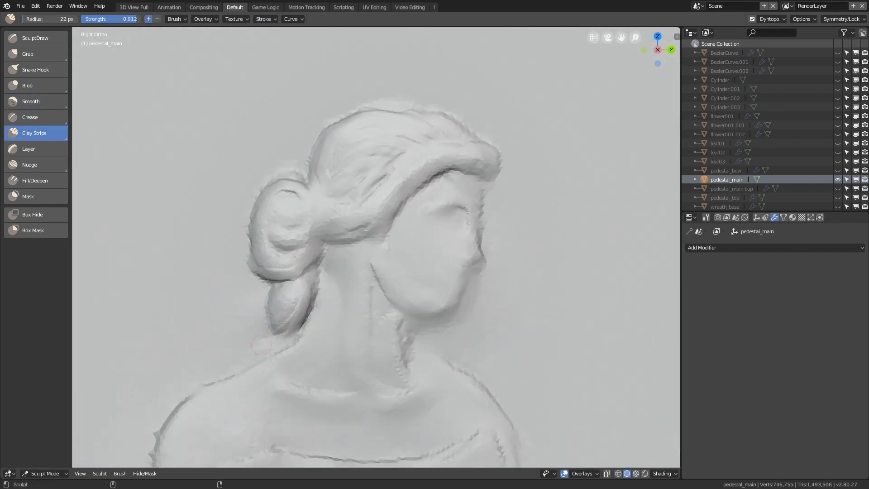
mouse_move(299, 254)
mouse_down()
mouse_move(407, 181)
mouse_move(475, 153)
mouse_up()
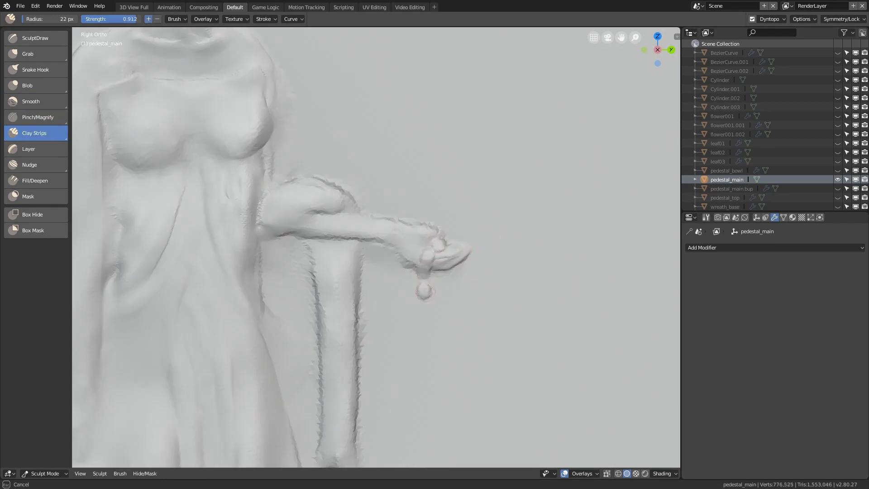
Sculpt two tasseled bead strands hanging from the outstretched hand and detail the back of the hand using Clay Strips.
drag(424, 291, 424, 421)
drag(464, 267, 482, 453)
scroll(462, 319, up, 1)
drag(438, 260, 435, 394)
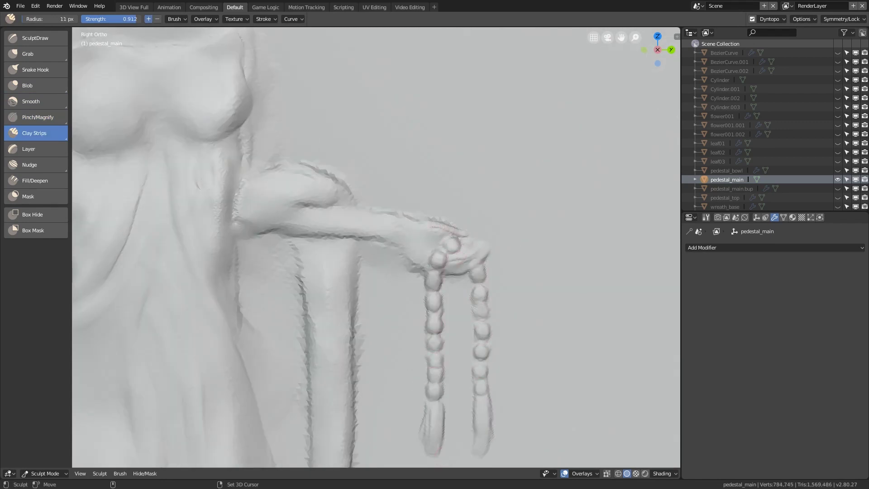
drag(423, 214, 449, 225)
Pinch the edges of the outstretched arm and hanging cloth using Pinch/Magnify at 32 px and 0.500 strength.
click(38, 117)
scroll(376, 247, down, 3)
drag(308, 241, 374, 241)
drag(334, 273, 336, 389)
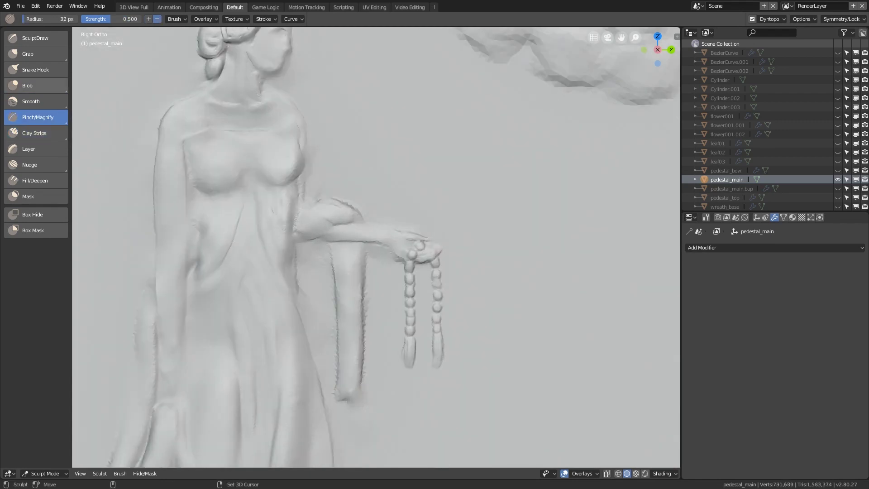
Carve creases into the sleeve, hand and hanging cloth using the Crease brush at 10 px and 0.250 strength.
drag(37, 118, 93, 122)
drag(305, 240, 328, 230)
drag(342, 394, 362, 325)
drag(367, 244, 400, 259)
drag(420, 258, 436, 253)
drag(354, 289, 361, 250)
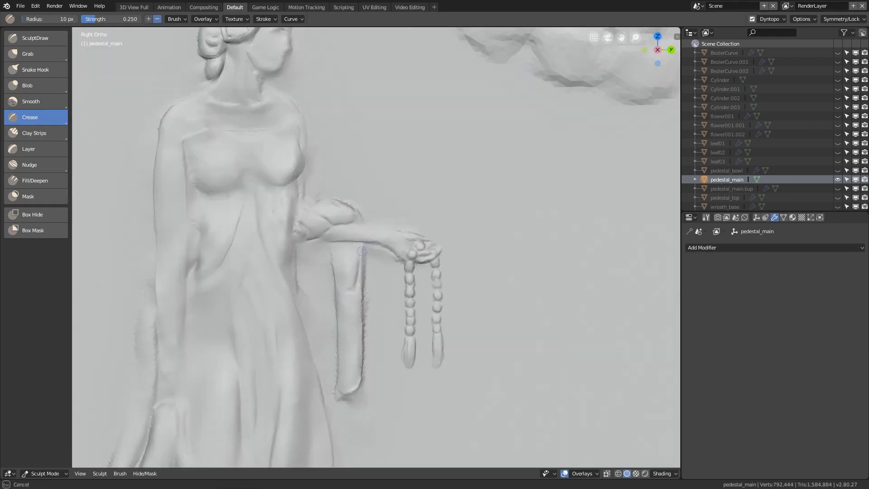
drag(358, 285, 347, 312)
Raise folds on the hanging cloth, sleeve and neckline using the Blob brush.
click(36, 86)
drag(337, 269, 348, 296)
drag(349, 308, 360, 271)
mouse_move(366, 289)
mouse_down()
mouse_move(364, 385)
mouse_move(339, 411)
mouse_up()
mouse_move(311, 226)
mouse_down()
mouse_move(324, 212)
mouse_move(294, 238)
mouse_up()
drag(261, 154, 243, 153)
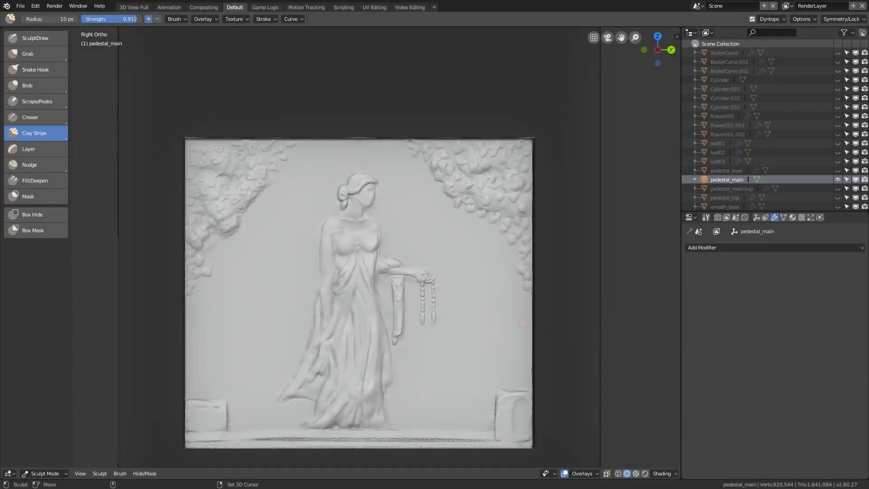
Clear the sculpt mask from the pedestal and display the mesh in wireframe.
scroll(523, 323, down, 2)
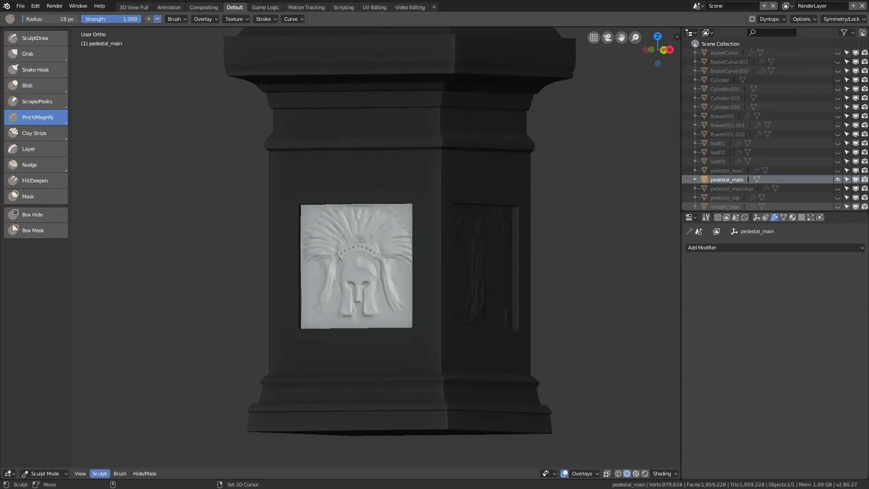
click(145, 474)
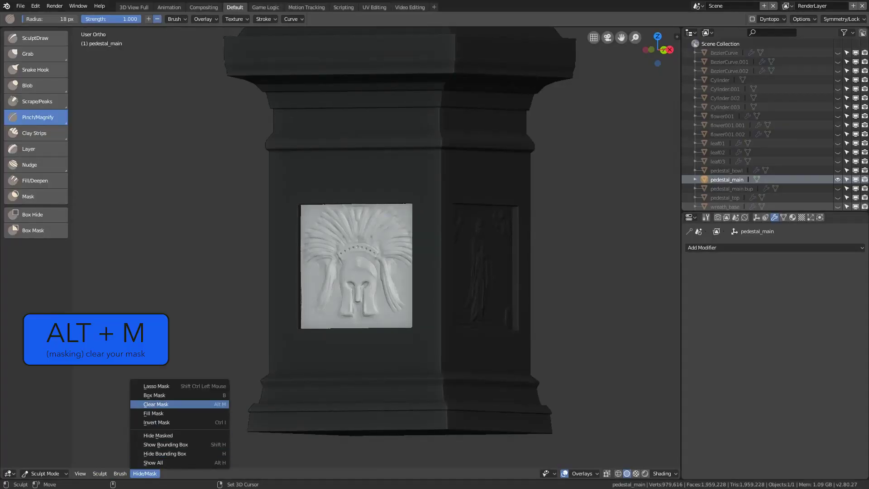
click(155, 404)
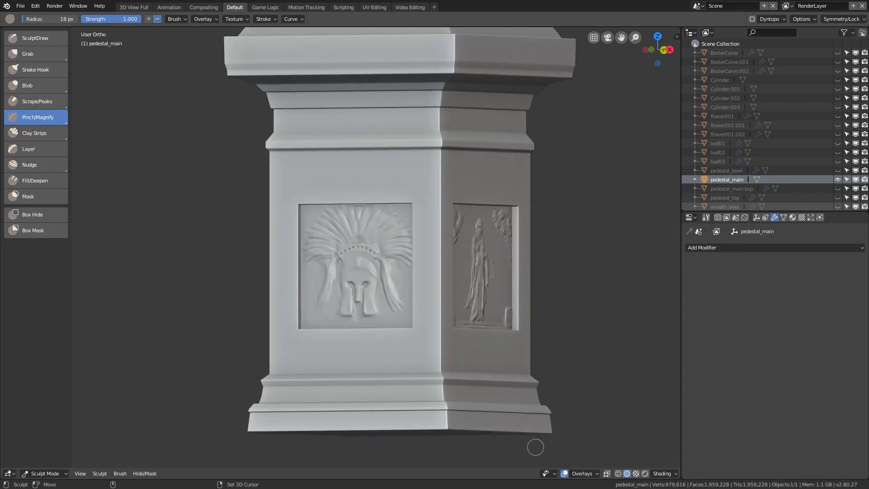
click(618, 473)
scroll(536, 233, down, 2)
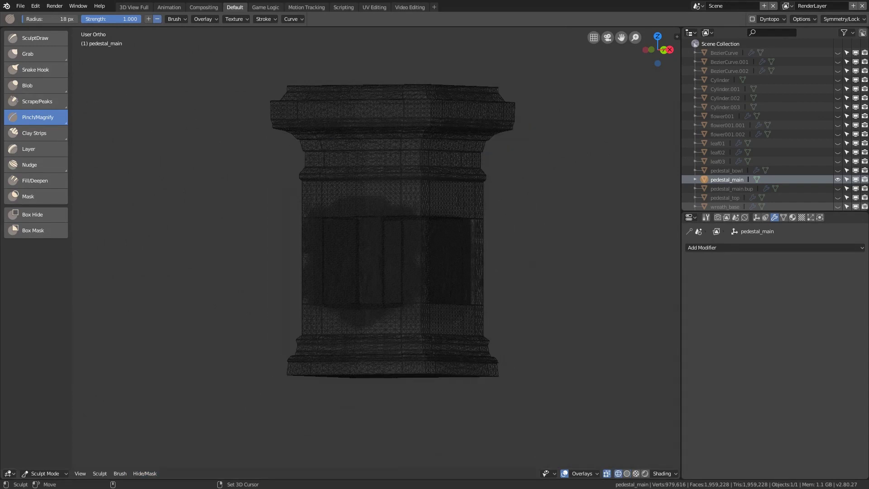
Enable Dyntopo and refine the whole pedestal's mesh density using Clay Strips at 471 px radius and 0.000 strength.
click(36, 133)
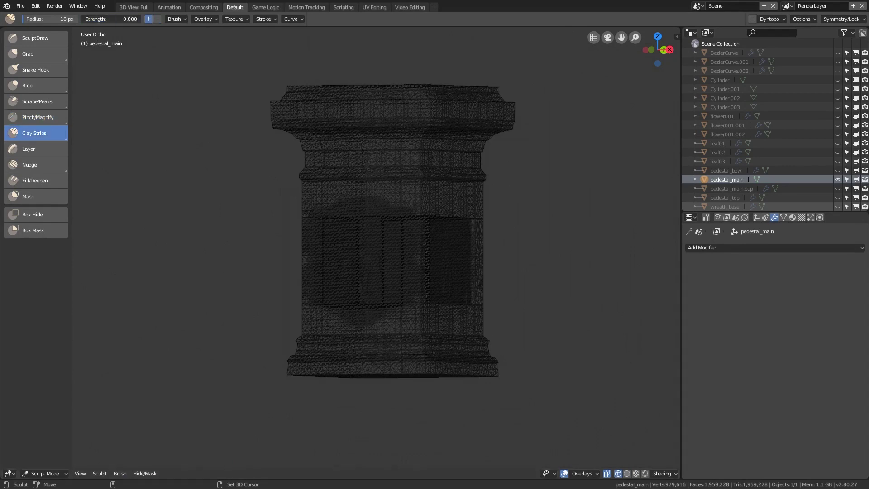
key(f)
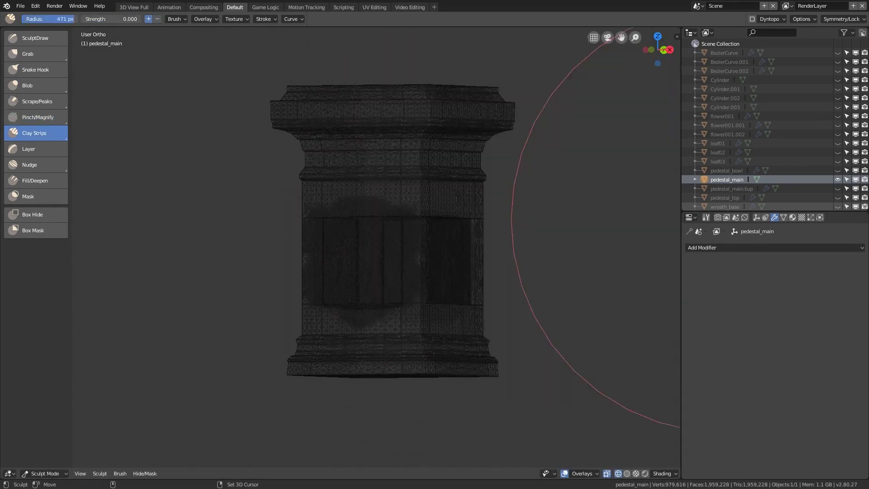
key(Return)
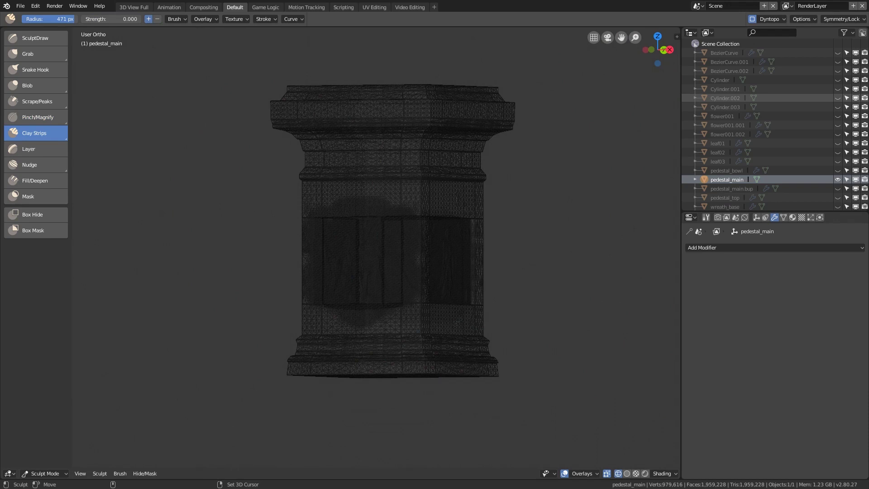
click(752, 19)
key(Return)
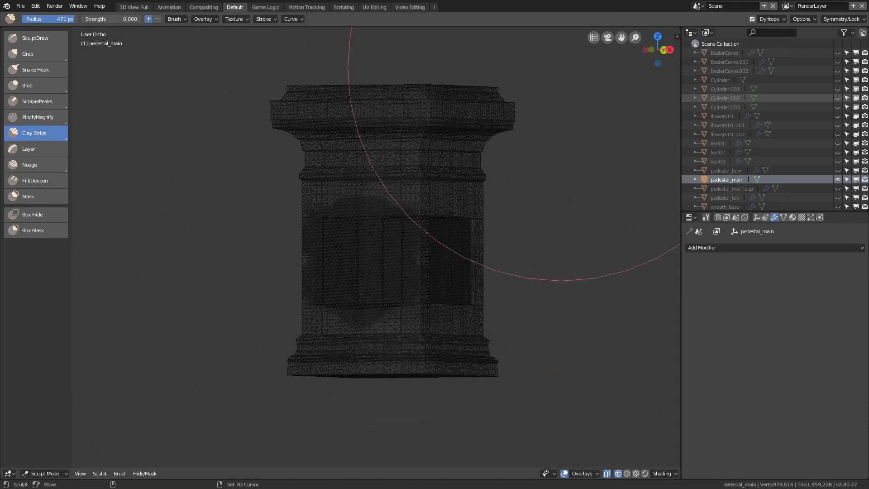
click(387, 175)
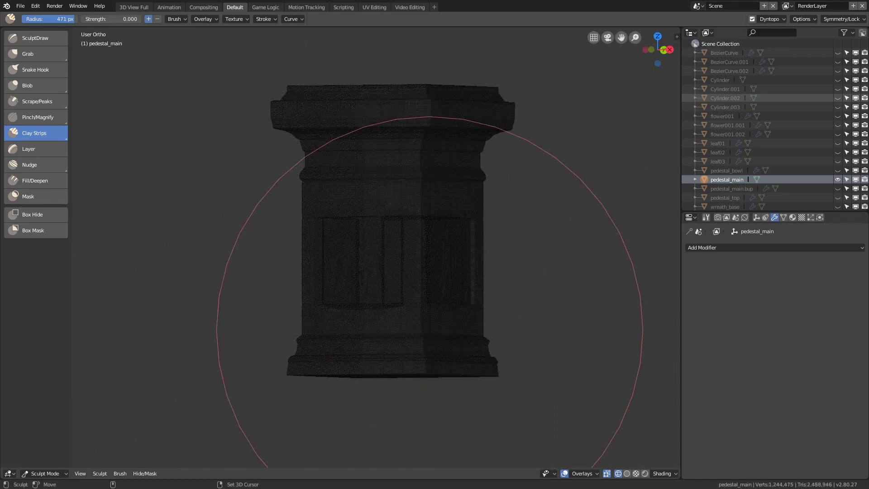
mouse_move(426, 335)
middle_down()
mouse_move(534, 213)
mouse_move(661, 236)
mouse_move(640, 242)
middle_up()
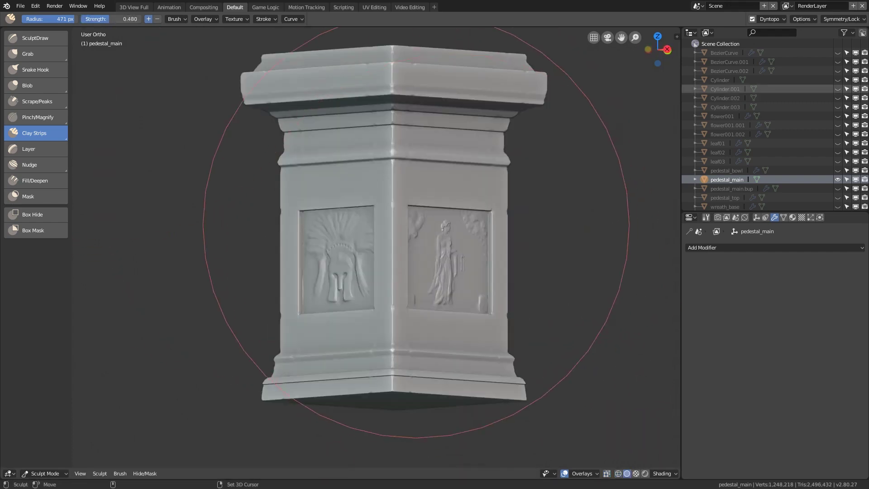
Reduce the brush radius to 29 px and inspect the pedestal's corners and upper moulding for surface artifacts.
key(f)
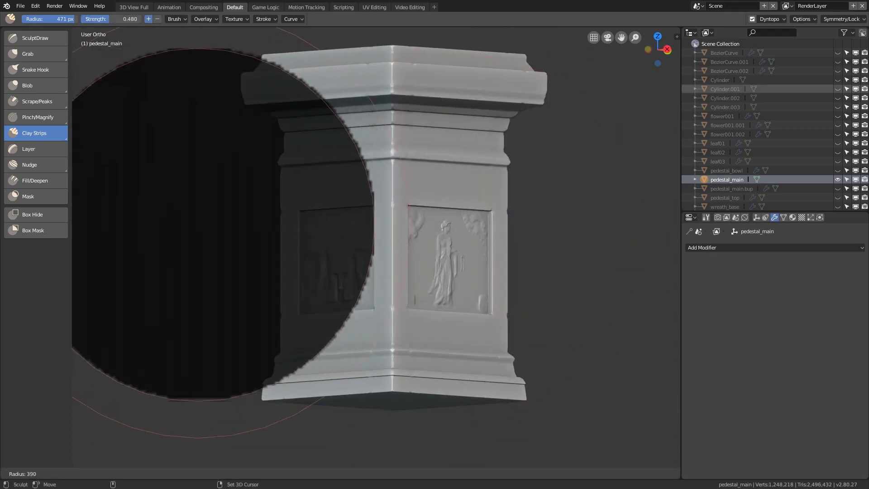
click(211, 225)
scroll(362, 189, up, 10)
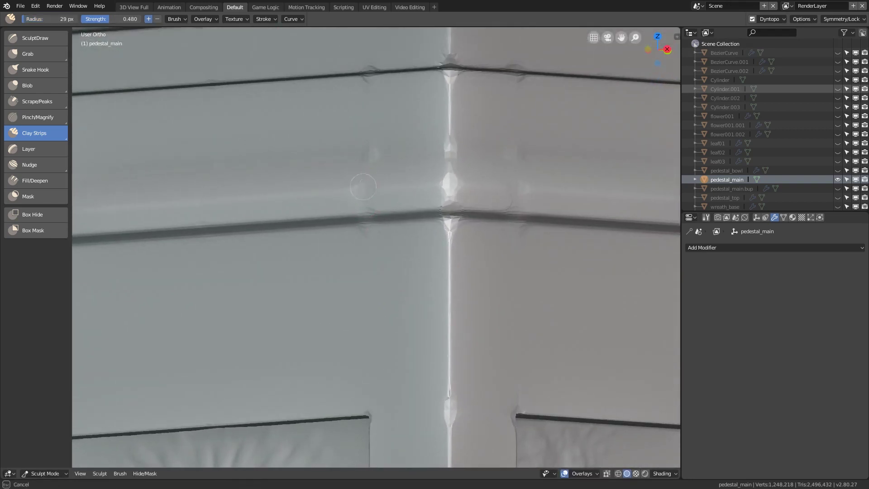
scroll(353, 184, down, 8)
middle_drag(384, 283, 432, 286)
scroll(432, 286, up, 2)
scroll(432, 286, up, 3)
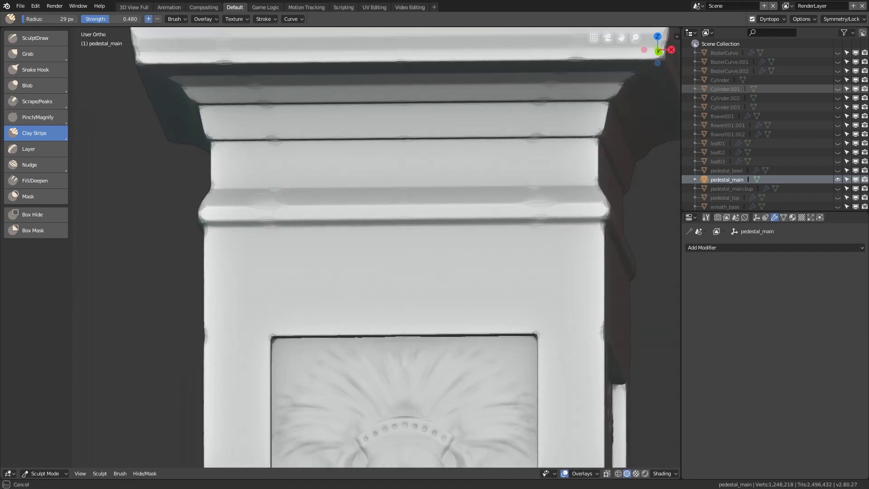
Try to smooth the bumps on the upper moulding using the Smooth brush at 0.844 strength, and undo the last stroke.
key(s)
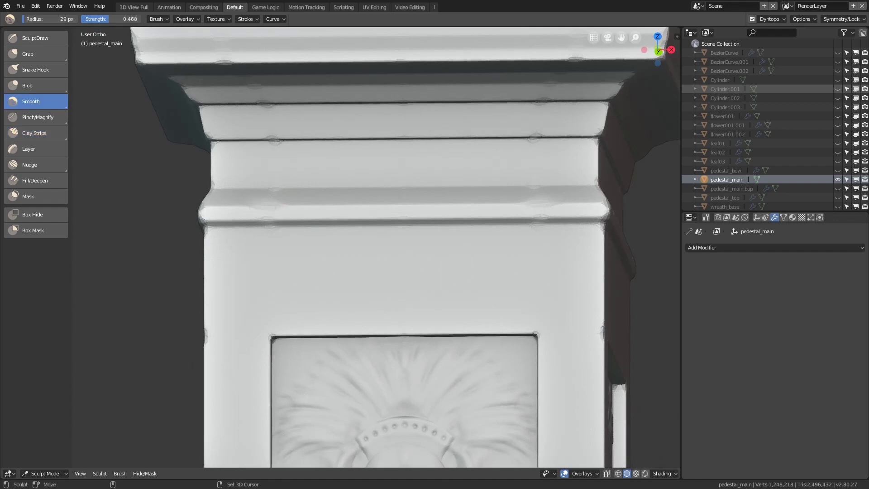
drag(277, 196, 294, 198)
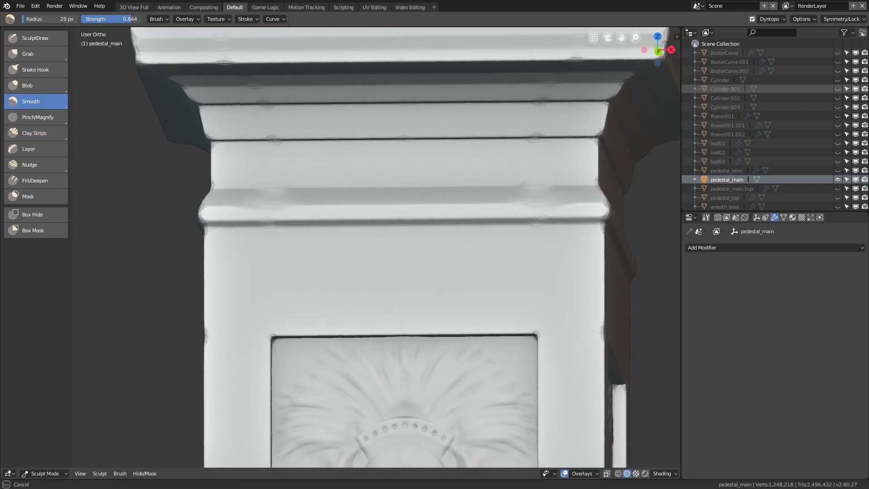
key(Return)
drag(283, 140, 260, 138)
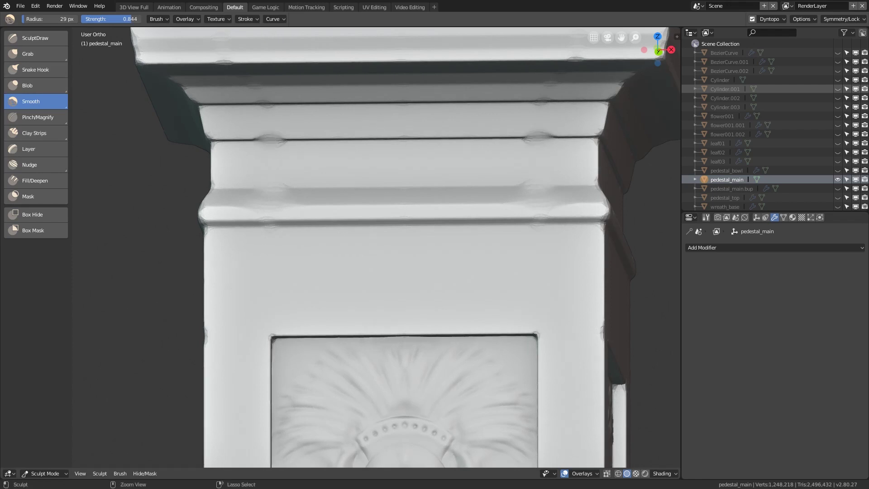
key(ctrl+z)
Sharpen the lower edge and front face of the protruding moulding using Pinch/Magnify at 29 px and 1.000 strength.
click(842, 19)
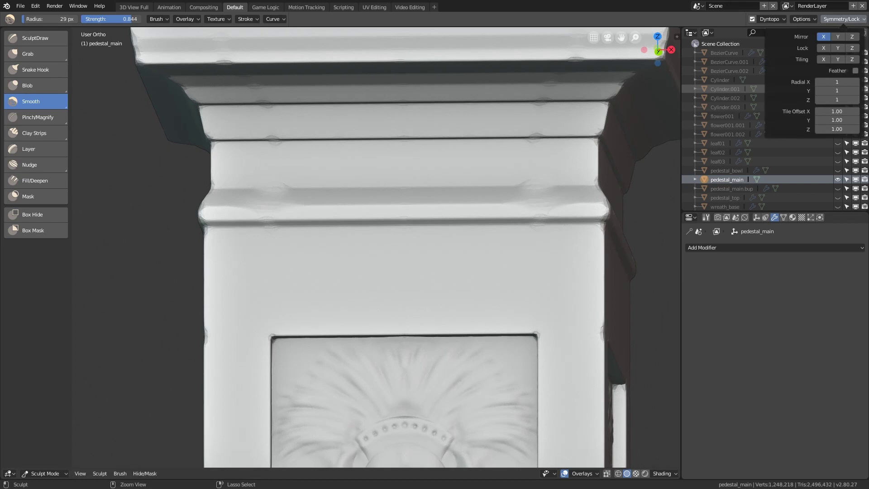
click(38, 117)
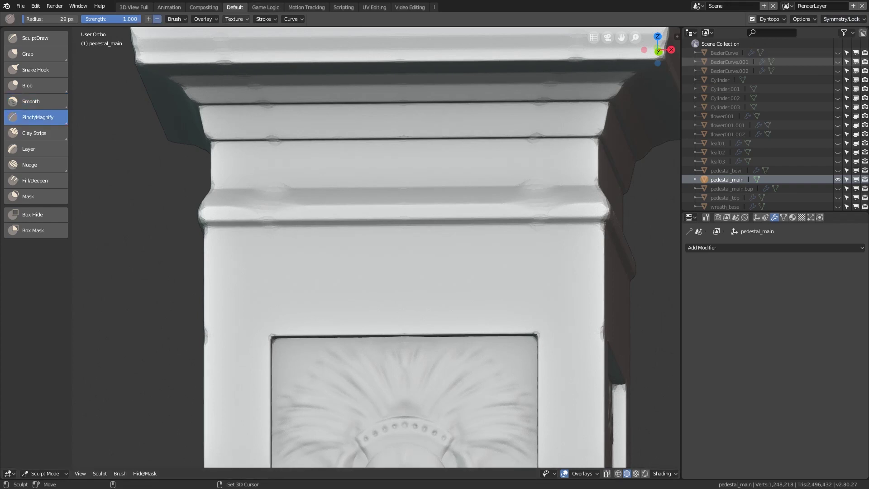
click(264, 19)
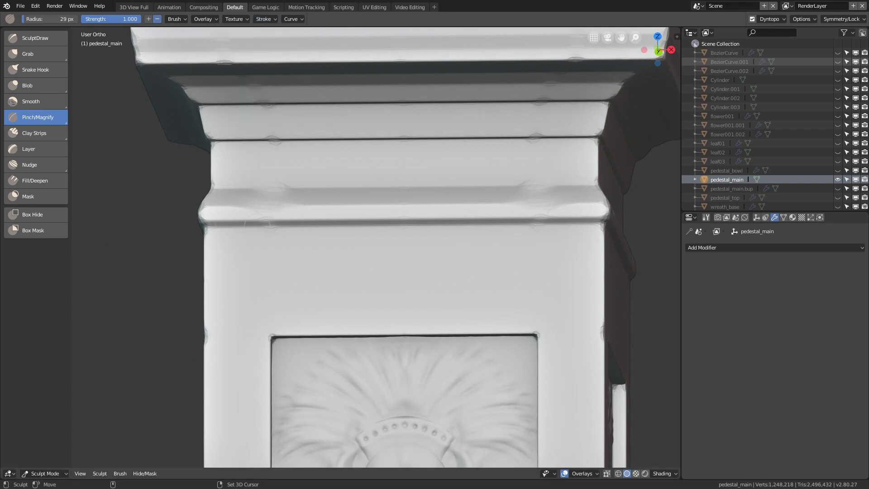
drag(214, 222, 332, 219)
drag(219, 203, 284, 206)
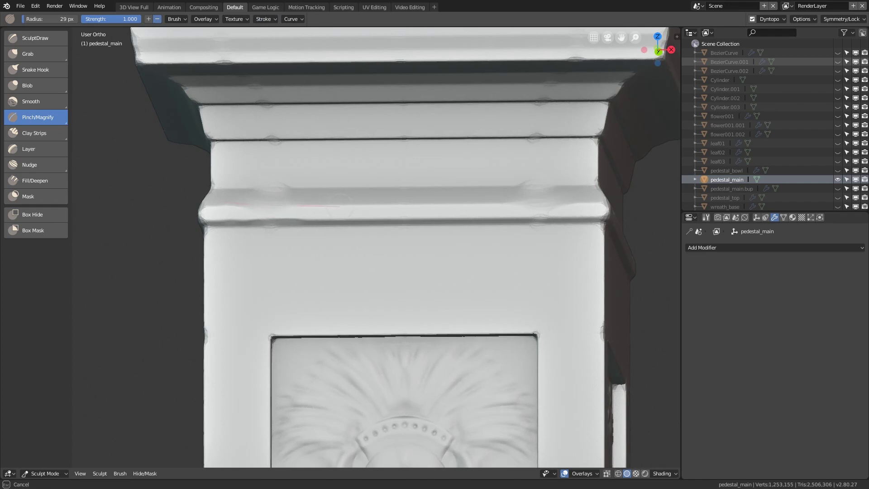
drag(339, 206, 369, 207)
Sharpen the protruding moulding's upper edge and the groove above it along the full width using Pinch/Magnify.
drag(224, 188, 293, 186)
drag(218, 187, 370, 187)
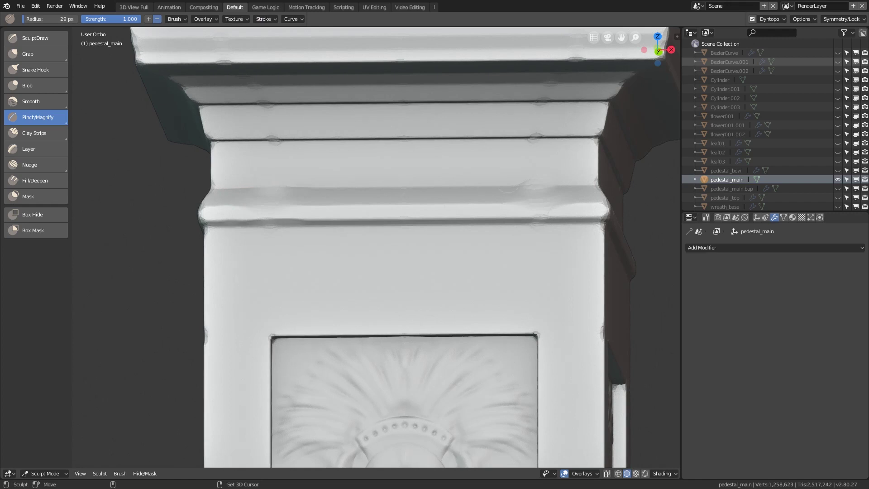
drag(589, 186, 441, 186)
drag(592, 135, 441, 138)
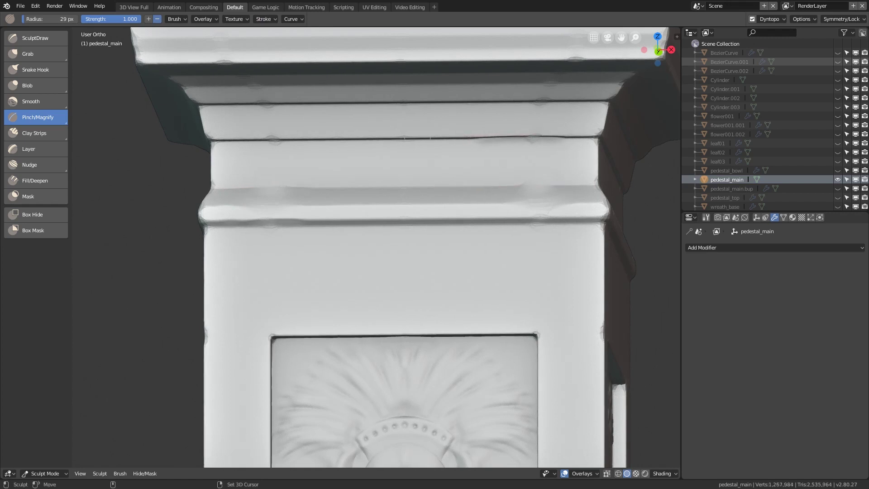
drag(221, 141, 369, 139)
middle_drag(398, 181, 396, 220)
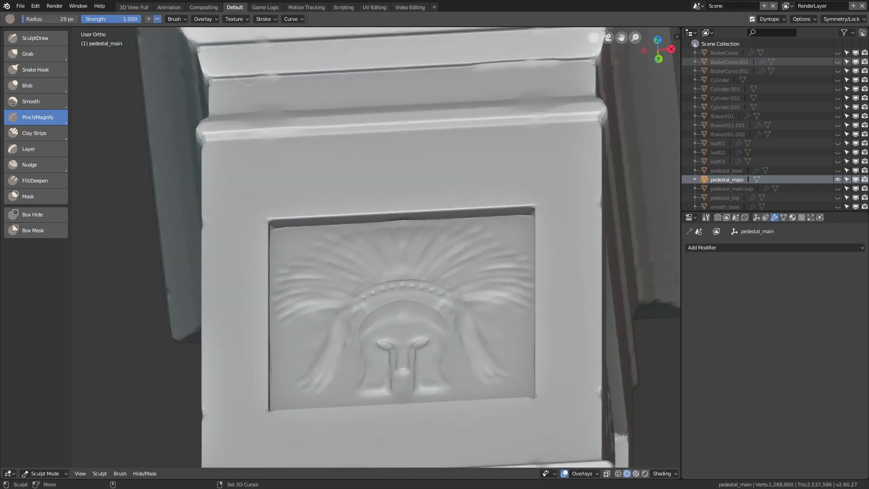
Try to sharpen the edge above the upper groove with a Pinch/Magnify stroke at 29 px, and undo it.
drag(240, 80, 322, 80)
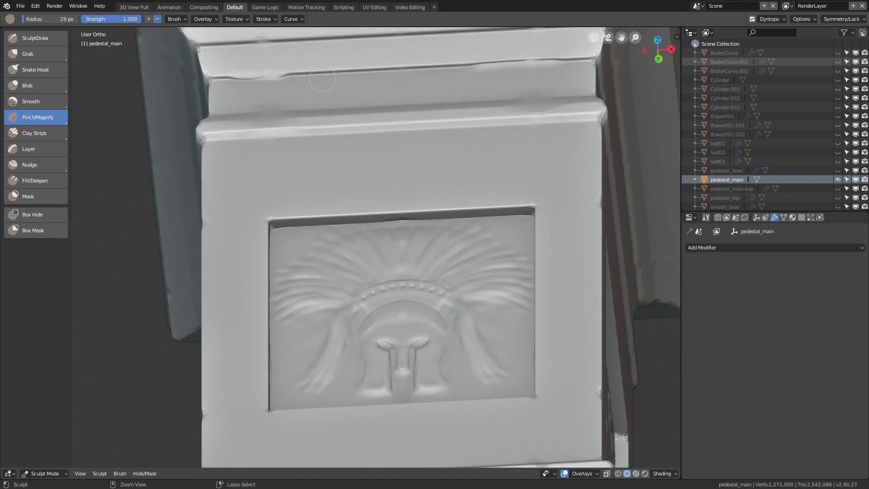
key(ctrl+z)
scroll(322, 79, down, 5)
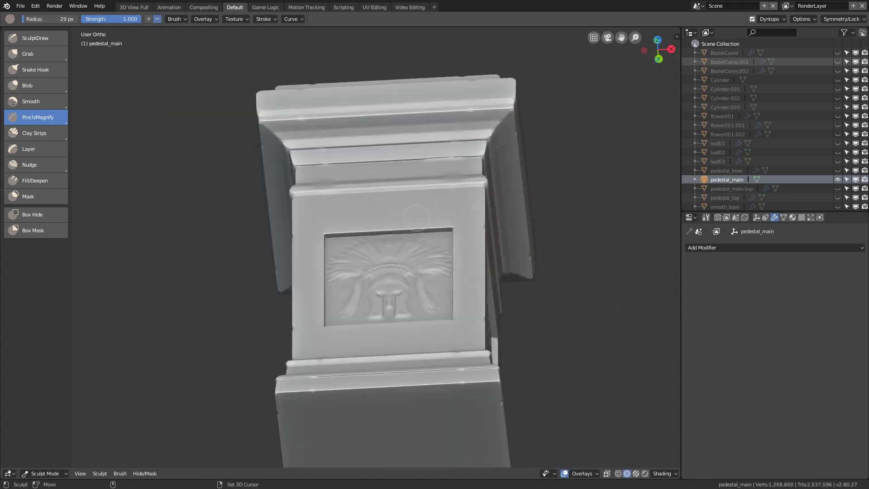
scroll(322, 78, up, 2)
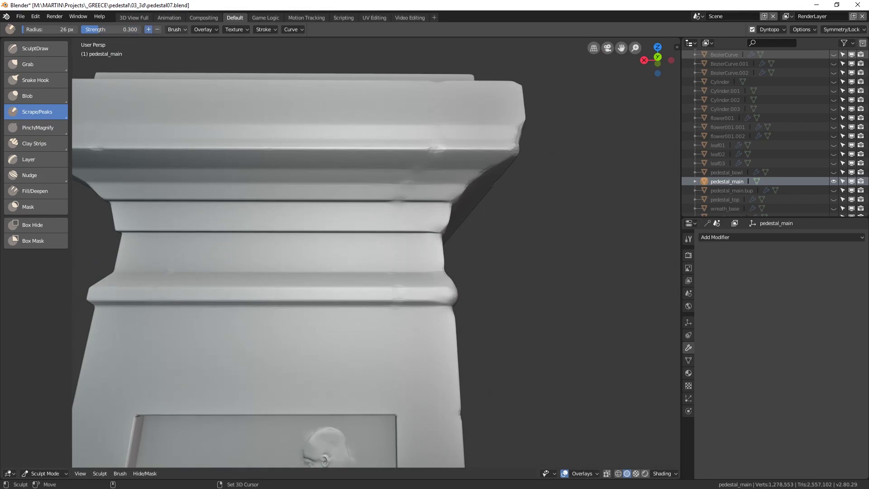
Chip the pedestal's edge with short Scrape/Peaks strokes at 26 px radius and 0.300 strength.
click(174, 28)
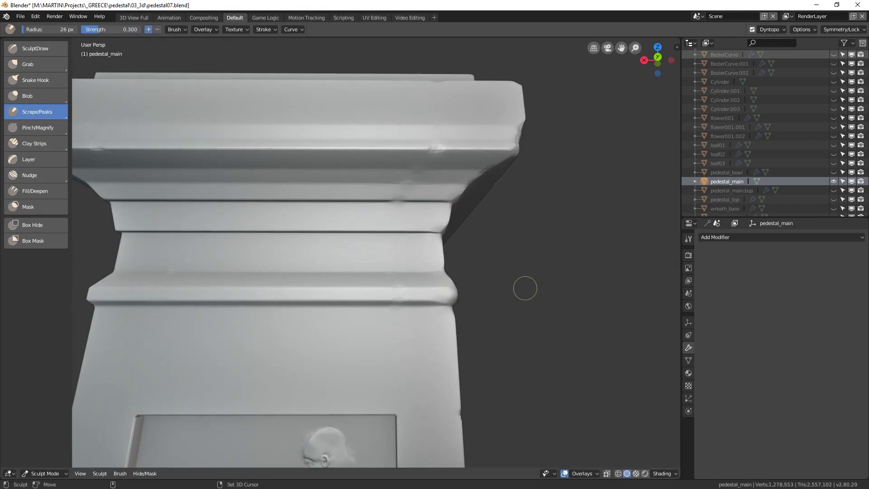
scroll(528, 285, down, 6)
mouse_move(484, 320)
middle_down()
mouse_move(438, 326)
mouse_move(393, 245)
middle_up()
scroll(393, 247, up, 5)
drag(220, 377, 224, 394)
drag(268, 371, 273, 391)
drag(280, 369, 287, 385)
drag(289, 365, 277, 410)
Wear down the vertical corner edge between the helmet panel and the standing-figures panel using Scrape/Peaks.
scroll(281, 398, down, 3)
mouse_move(450, 361)
middle_down()
mouse_move(311, 370)
mouse_move(308, 234)
middle_up()
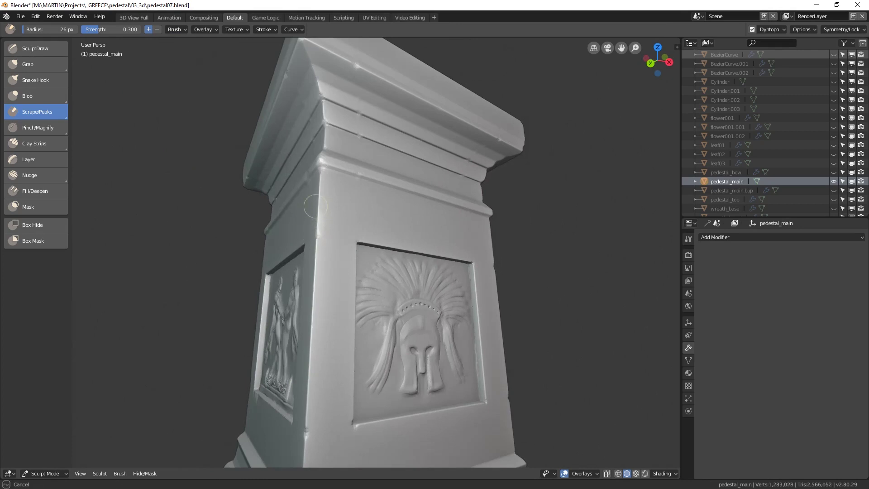
drag(321, 236, 316, 263)
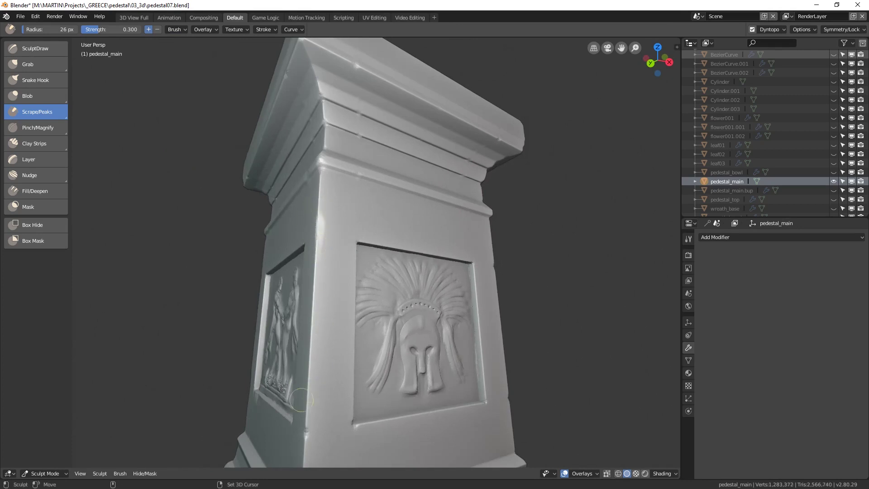
drag(302, 400, 304, 451)
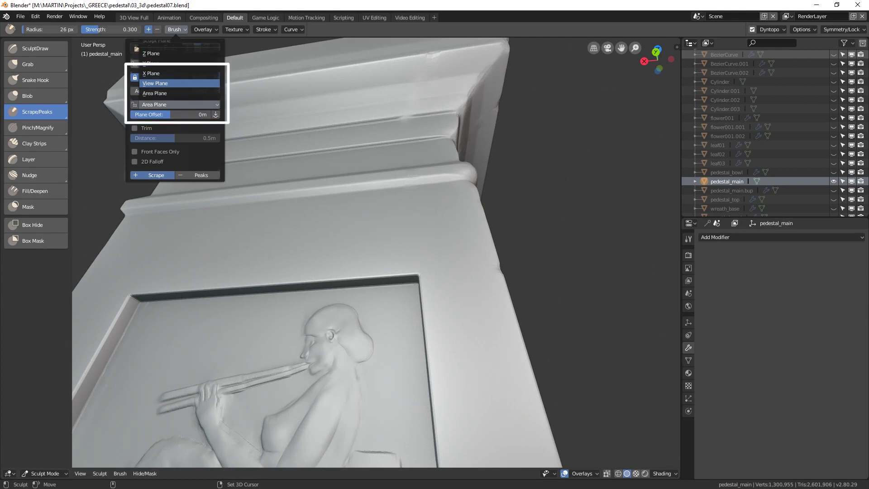
Set the Scrape/Peaks sculpt plane to View Plane and chip the moulding corner and vertical edge between the robed woman and flute player panels.
click(155, 83)
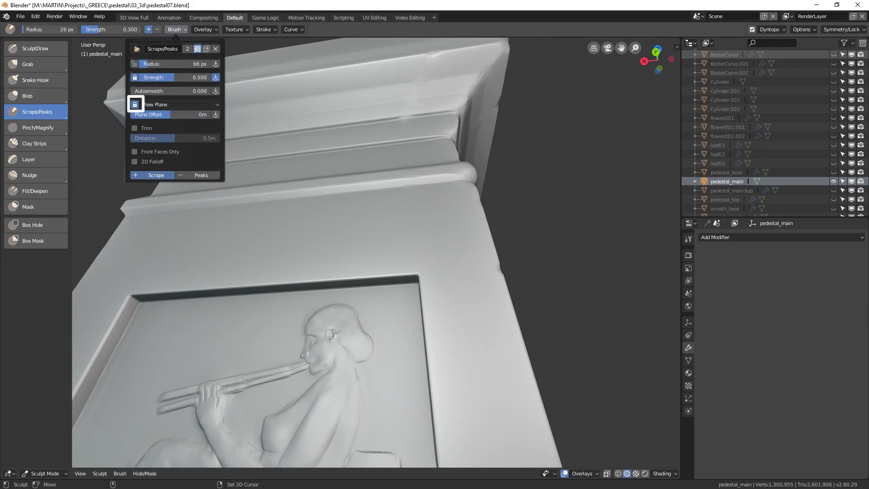
middle_drag(398, 169, 283, 197)
drag(283, 197, 327, 92)
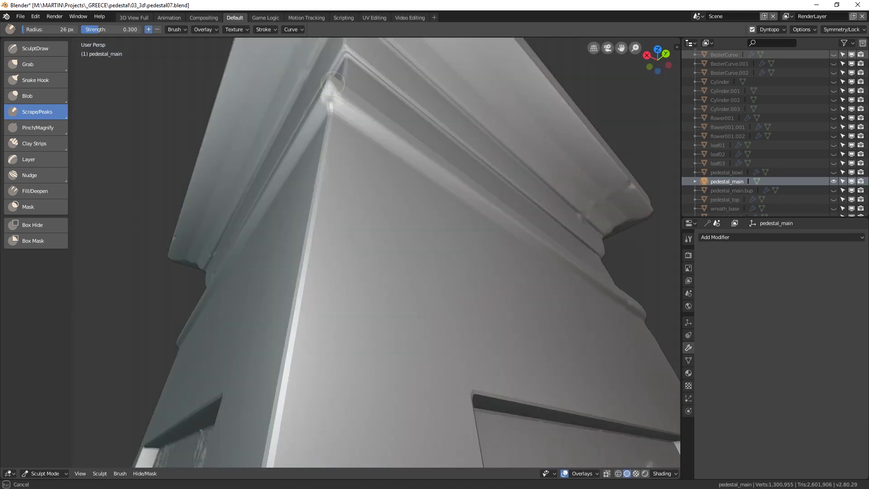
drag(336, 99, 336, 108)
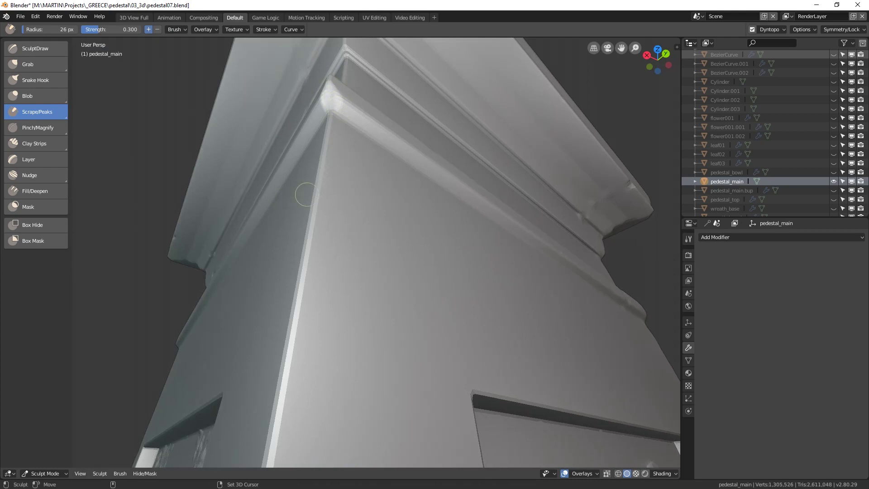
mouse_move(309, 206)
mouse_down()
mouse_move(314, 213)
mouse_move(306, 199)
mouse_move(313, 214)
mouse_move(289, 362)
mouse_up()
drag(300, 266, 277, 427)
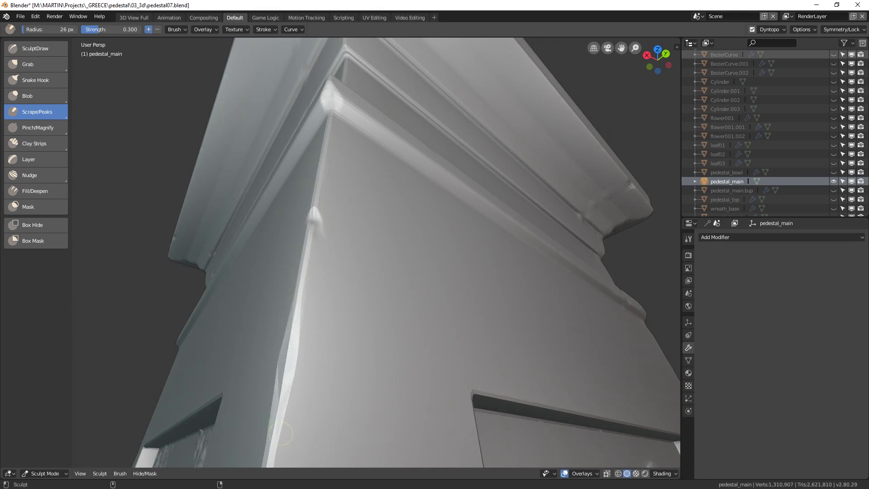
ctrl+middle_drag(286, 337, 378, 315)
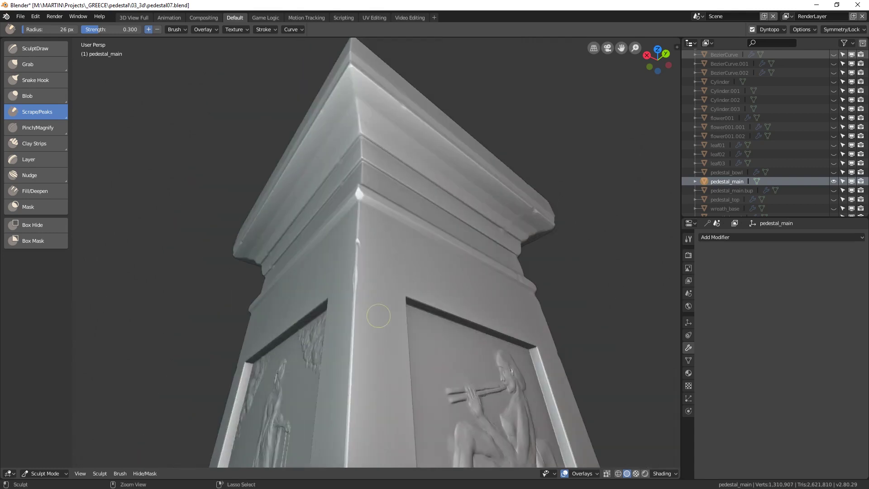
Chip the lower moulding edges beneath the robed woman panel using Scrape/Peaks.
mouse_move(379, 316)
middle_down()
mouse_move(359, 330)
mouse_move(275, 336)
middle_up()
mouse_move(434, 254)
middle_down()
mouse_move(402, 260)
mouse_move(404, 312)
mouse_move(412, 209)
middle_up()
mouse_move(289, 420)
mouse_down()
mouse_move(320, 390)
mouse_move(321, 372)
mouse_up()
mouse_move(321, 372)
ctrl+middle_down()
mouse_move(348, 398)
mouse_move(390, 412)
ctrl+middle_up()
middle_drag(392, 410, 497, 392)
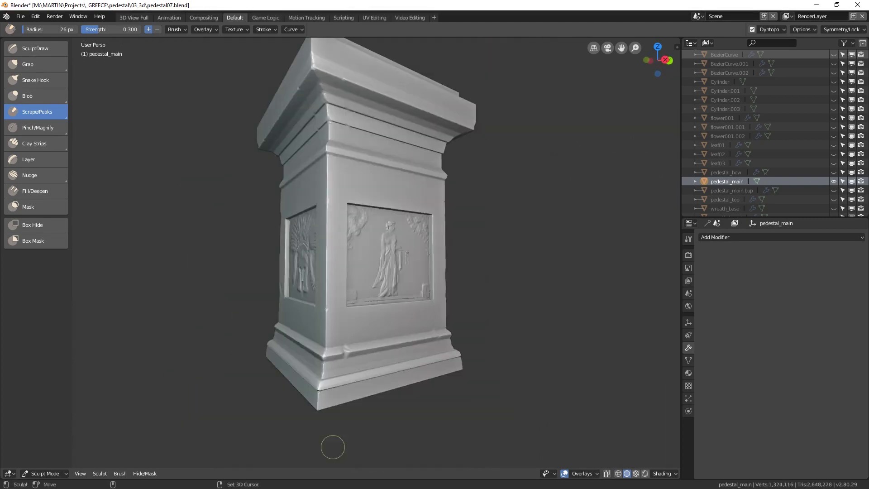
middle_drag(333, 447, 462, 365)
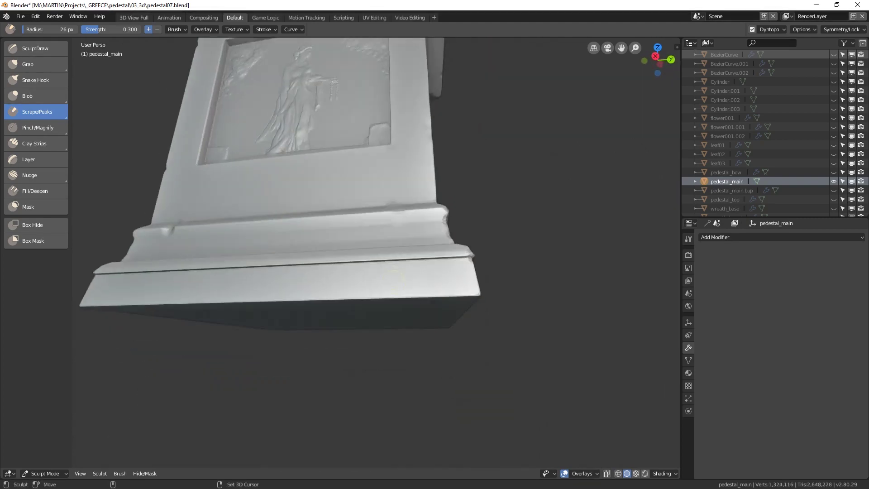
middle_drag(362, 290, 384, 271)
drag(384, 273, 383, 273)
middle_drag(383, 274, 381, 221)
drag(374, 221, 380, 221)
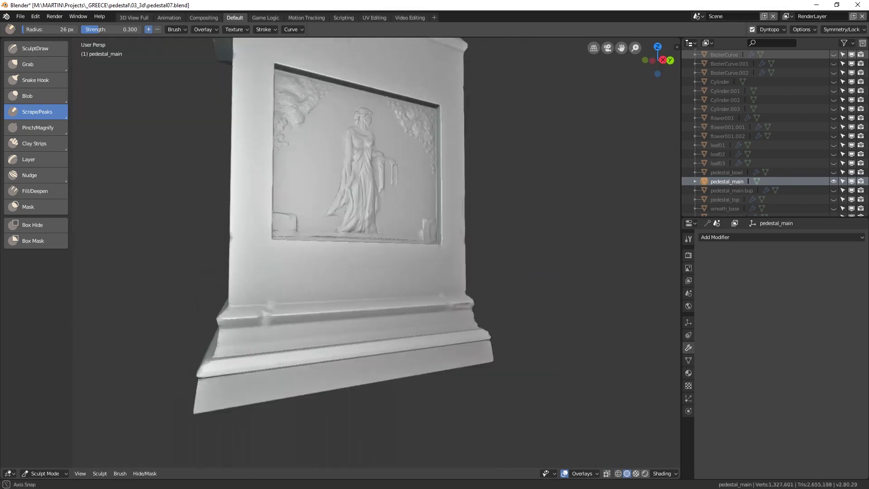
Chip the cap and upper moulding corners on both sides of the helmet panel using Scrape/Peaks.
middle_drag(453, 317, 498, 299)
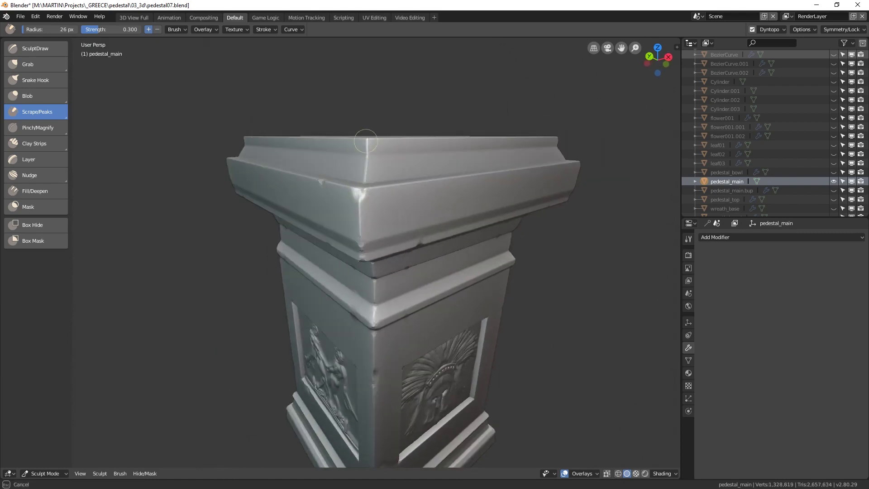
drag(366, 141, 366, 144)
drag(356, 156, 362, 261)
middle_drag(561, 276, 471, 280)
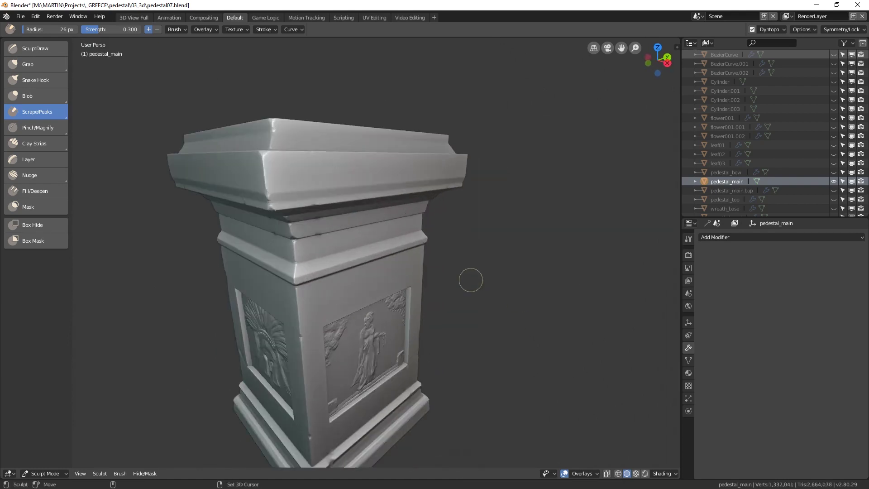
mouse_move(273, 156)
mouse_down()
mouse_move(267, 203)
mouse_move(292, 236)
mouse_up()
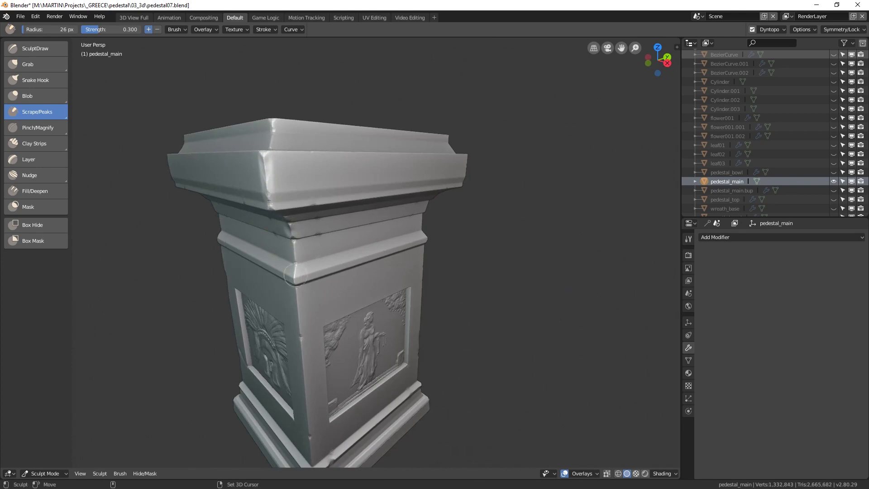
drag(295, 266, 293, 282)
Chip the cap and neck moulding corners beside the flute player panel using Scrape/Peaks.
middle_drag(469, 302, 353, 319)
drag(323, 246, 321, 257)
drag(322, 228, 322, 236)
drag(319, 215, 318, 211)
drag(265, 153, 257, 140)
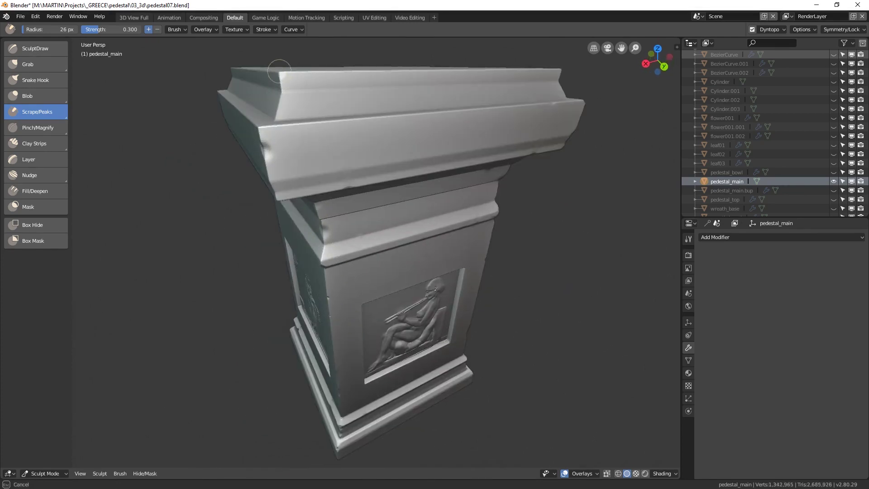
drag(279, 71, 281, 94)
scroll(308, 158, down, 2)
scroll(355, 160, up, 1)
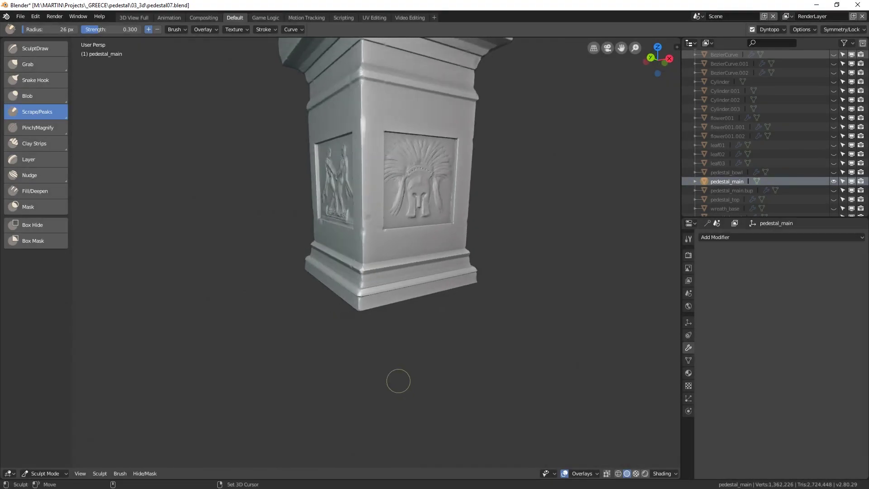
shift+middle_drag(402, 378, 422, 375)
scroll(422, 376, up, 2)
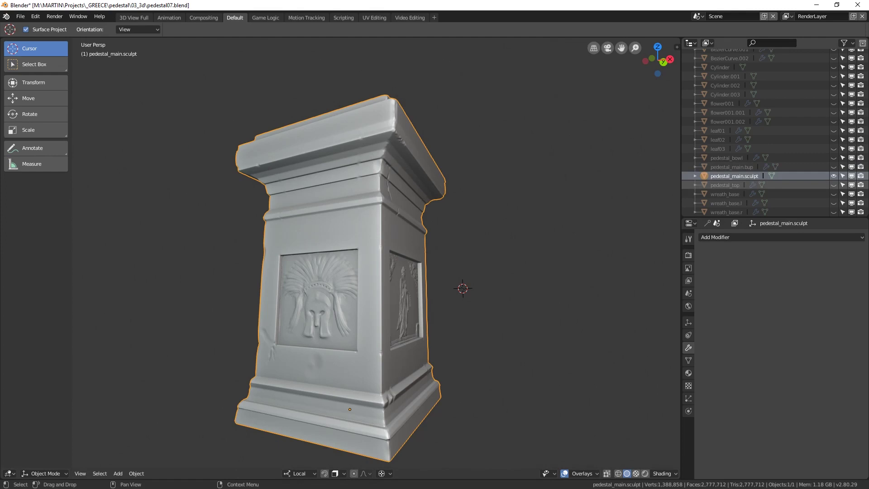
Make pedestal_top visible and select it, and hide pedestal_main.sculpt.
click(834, 185)
middle_drag(575, 213, 574, 263)
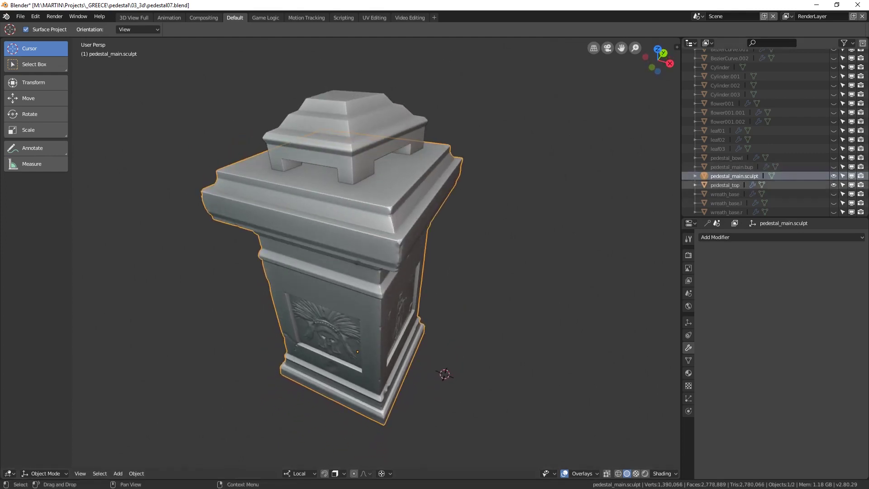
click(725, 185)
click(834, 176)
Duplicate pedestal_top in place and rename the copy pedestal_top.bup.
key(shift+d)
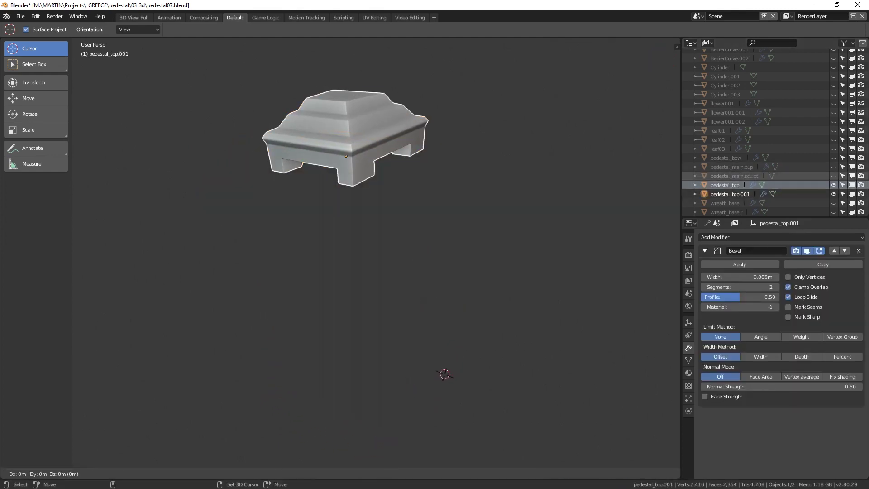
key(Escape)
double_click(729, 194)
key(ctrl+shift+Left)
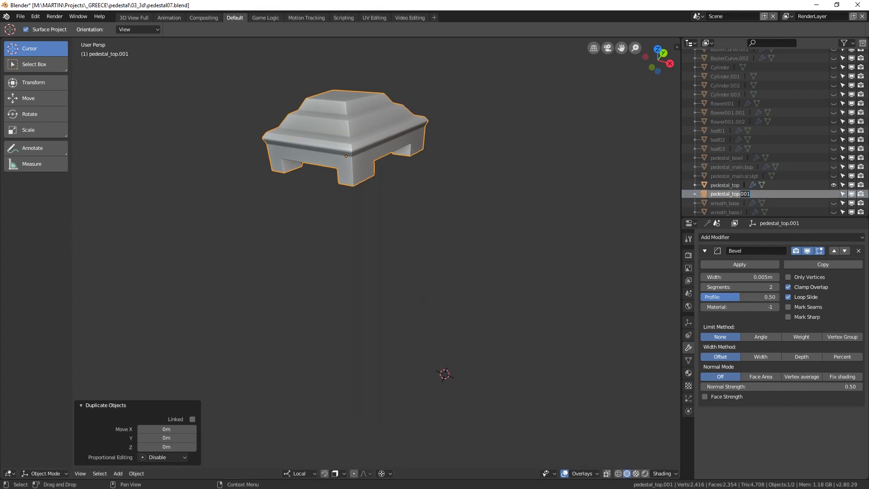
text(bup)
key(Return)
Rename the original pedestal_top object as pedestal_top.sculpt.
double_click(724, 184)
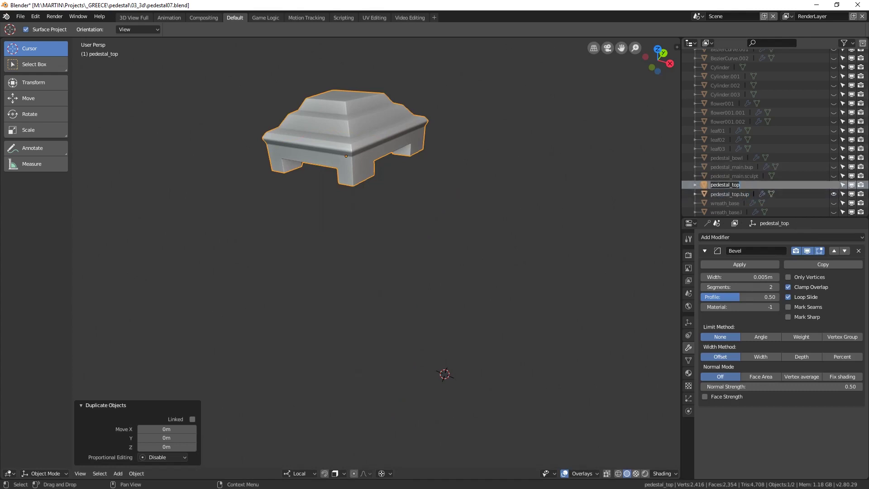
text(.sculpt)
key(Return)
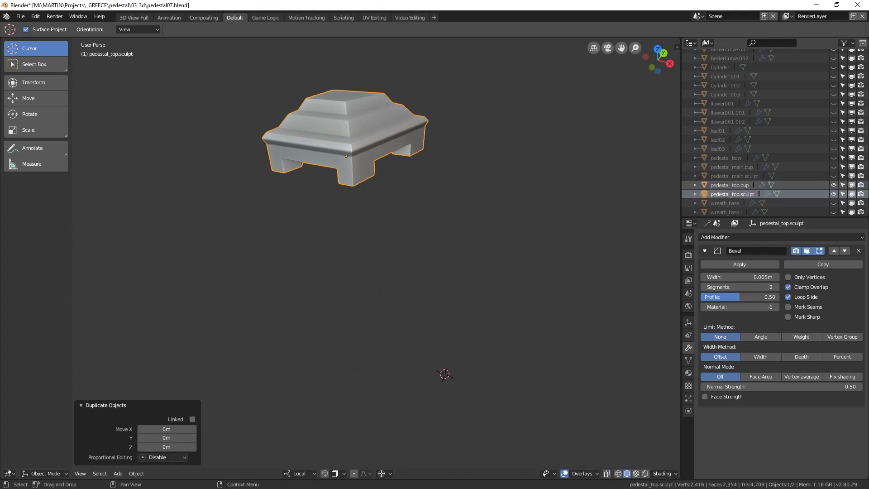
Densify the pedestal_top.sculpt mesh in Sculpt Mode with Dyntopo, using Clay Strips at 233 px radius and 0.000 strength over all its sides.
scroll(434, 154, up, 3)
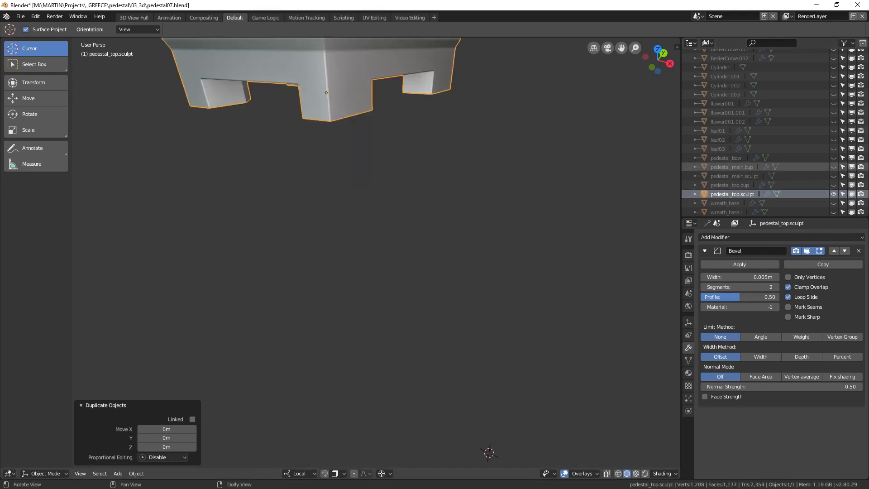
shift+middle_drag(434, 154, 468, 285)
click(45, 473)
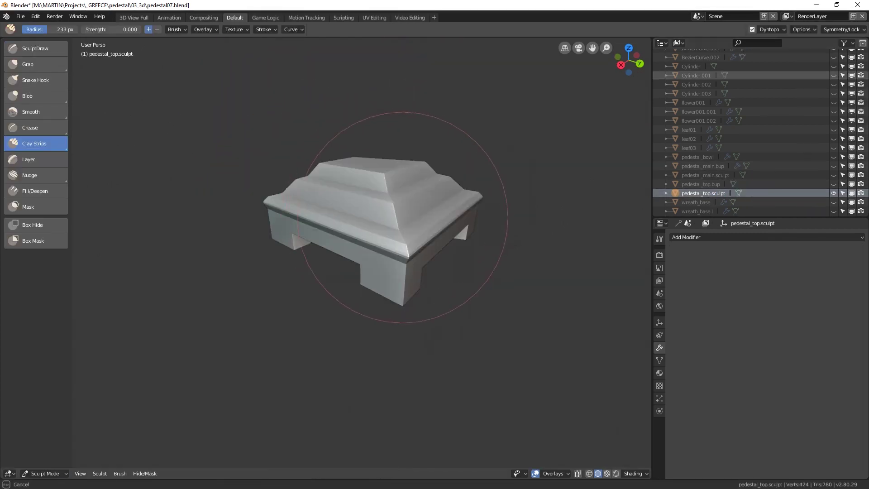
alt+drag(242, 195, 270, 194)
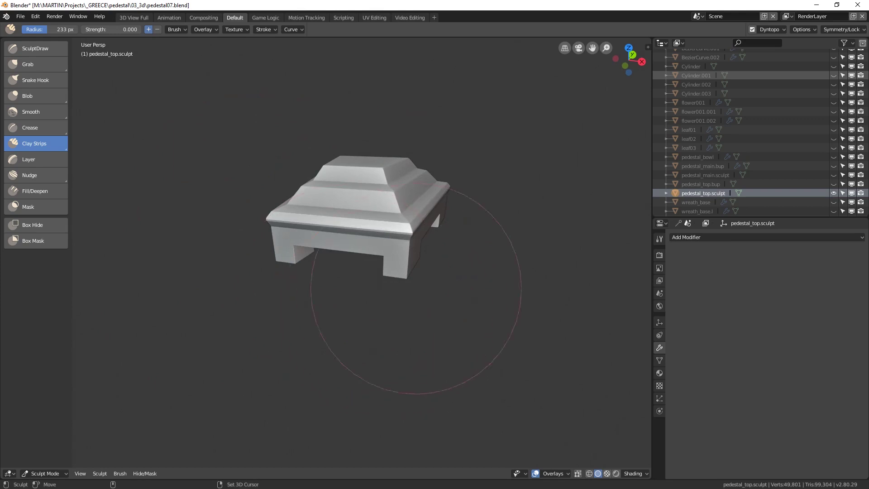
alt+drag(277, 225, 340, 252)
alt+drag(236, 290, 299, 271)
drag(331, 250, 294, 272)
alt+drag(254, 296, 348, 282)
mouse_move(224, 291)
middle_down()
mouse_move(311, 204)
mouse_move(345, 334)
mouse_move(271, 320)
mouse_move(371, 247)
mouse_move(293, 302)
mouse_move(354, 264)
mouse_move(360, 365)
mouse_move(349, 348)
mouse_move(378, 211)
middle_up()
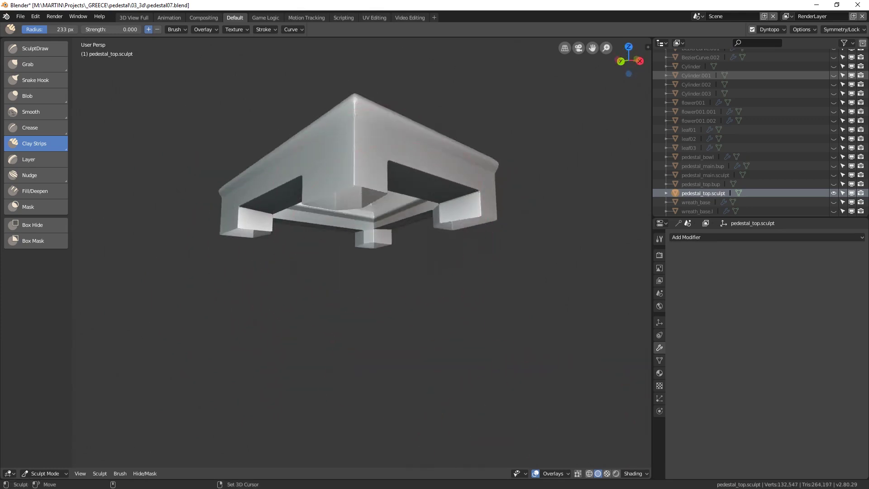
Examine the mesh density of pedestal_top.sculpt in wireframe shading, including in Edit Mode.
click(588, 474)
mouse_move(339, 262)
middle_down()
mouse_move(357, 253)
mouse_move(358, 191)
middle_up()
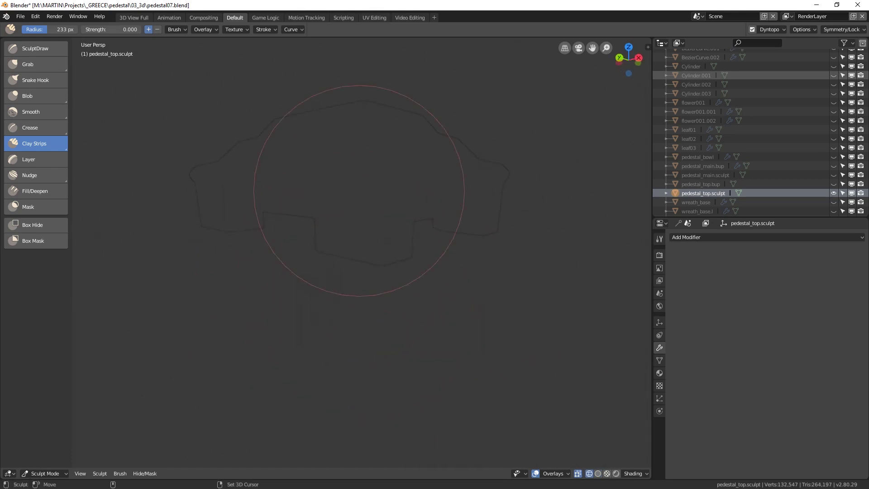
key(Tab)
scroll(359, 190, up, 3)
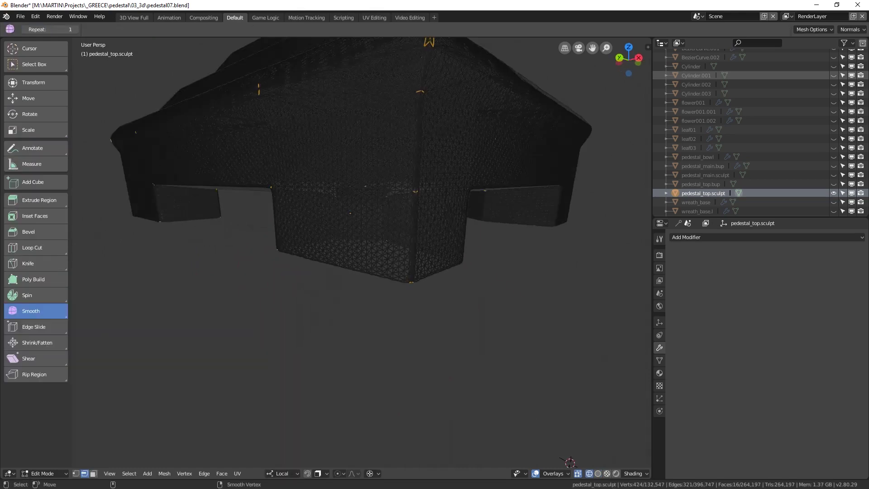
scroll(359, 191, down, 3)
key(Tab)
middle_drag(417, 262, 456, 250)
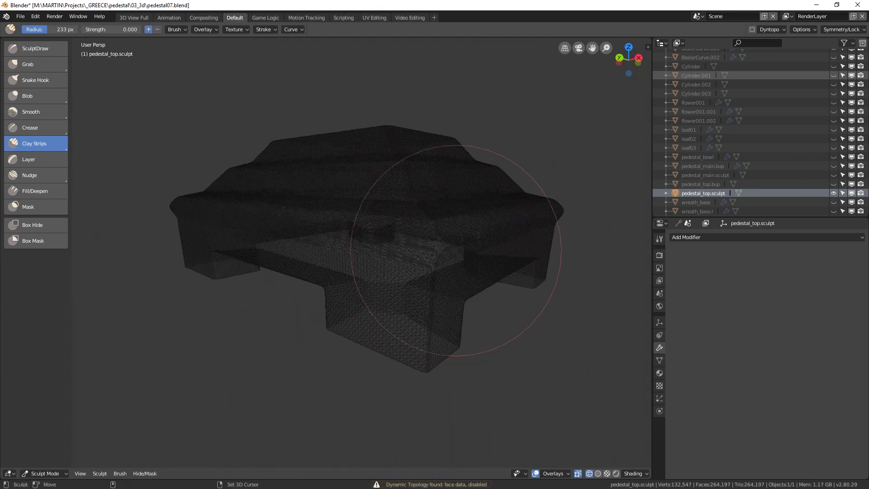
Reduce the Clay Strips radius to 47 px and turn Dyntopo back on for pedestal_top.sculpt.
key(f)
click(389, 210)
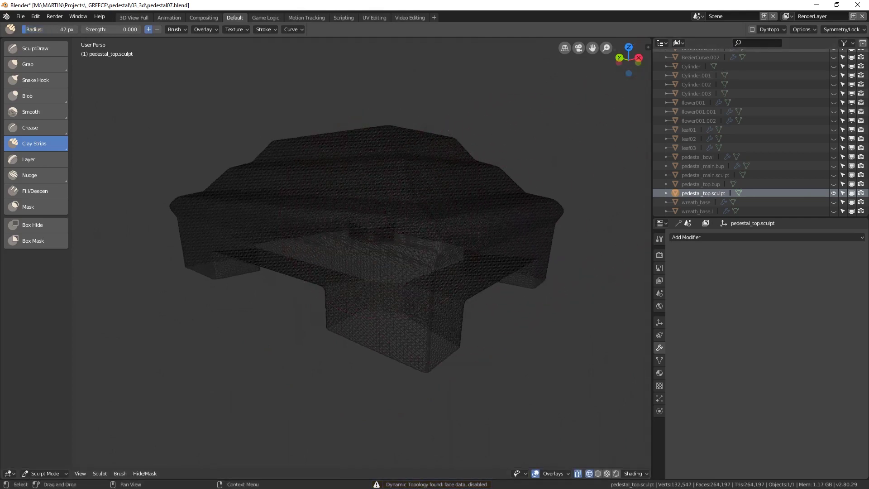
click(752, 29)
click(632, 56)
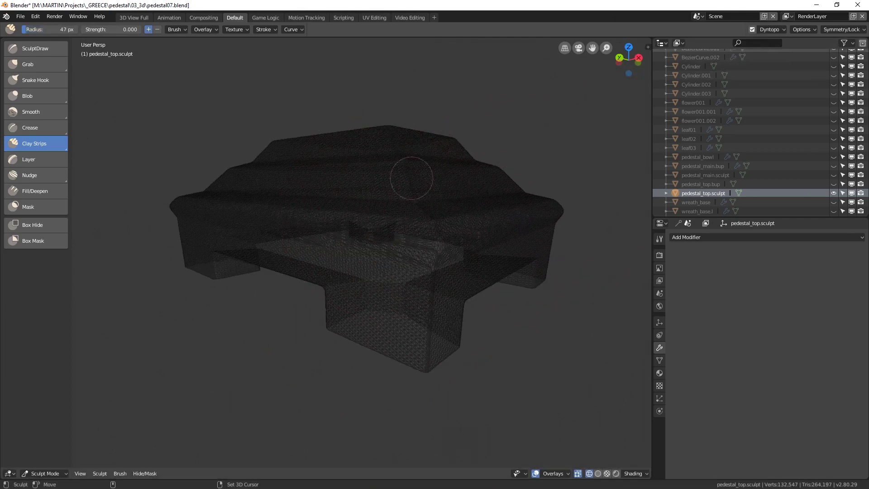
Return pedestal_top.sculpt to solid shading and switch to the Pinch/Magnify brush with Smooth Stroke enabled.
click(598, 472)
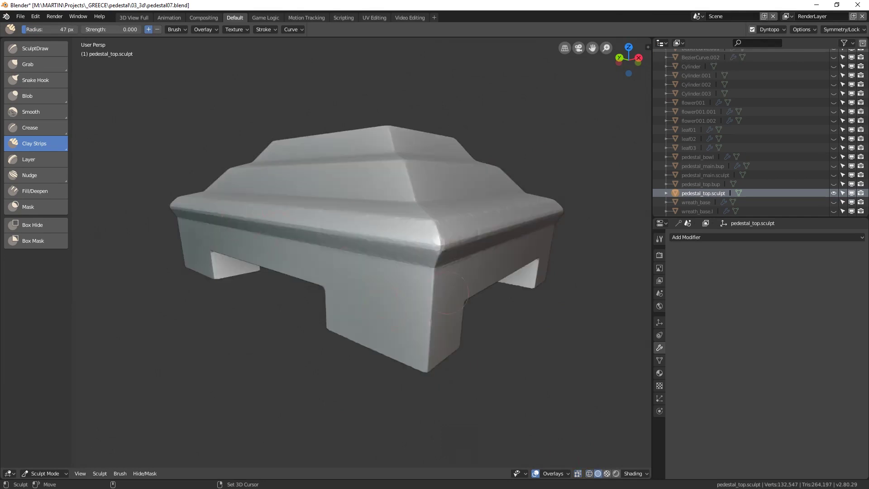
middle_drag(448, 290, 428, 279)
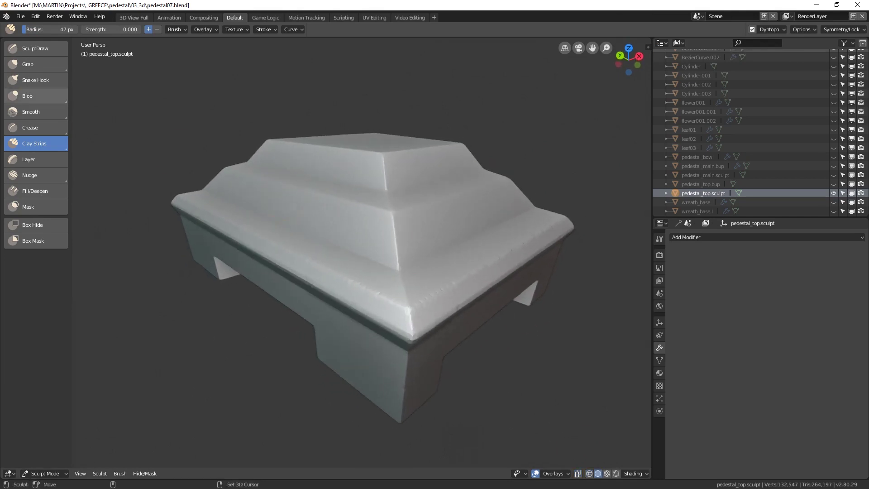
click(36, 144)
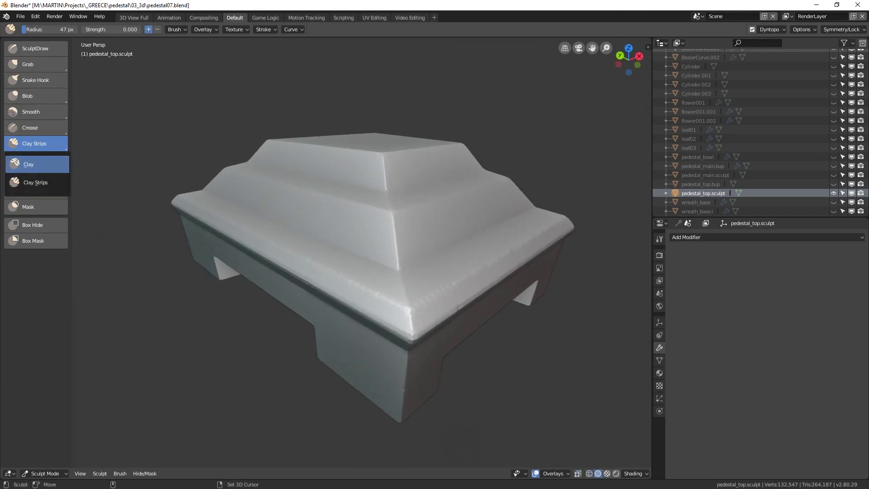
key(c)
key(p)
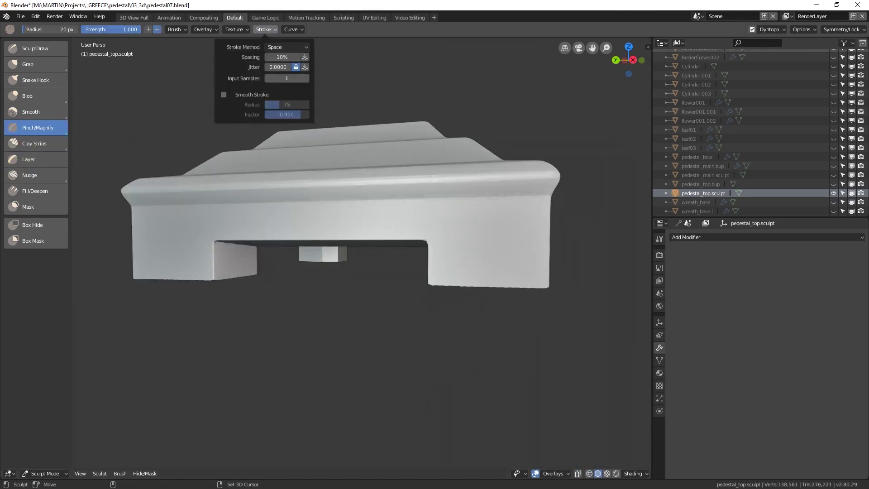
click(224, 95)
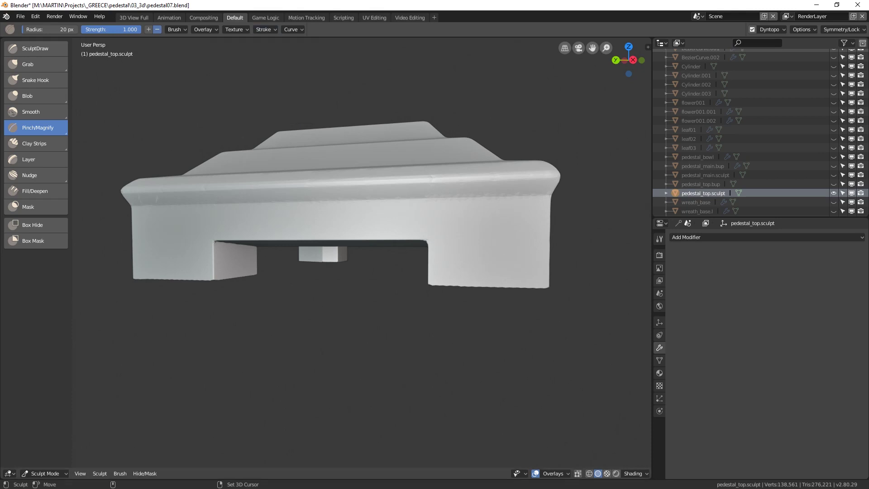
Sharpen the edges of the flared lip moulding along two adjacent sides of pedestal_top.sculpt with Pinch/Magnify at 20 px radius and 1.000 strength.
drag(144, 206, 221, 203)
drag(510, 196, 559, 195)
middle_drag(587, 201, 518, 201)
drag(232, 197, 426, 204)
drag(573, 205, 600, 207)
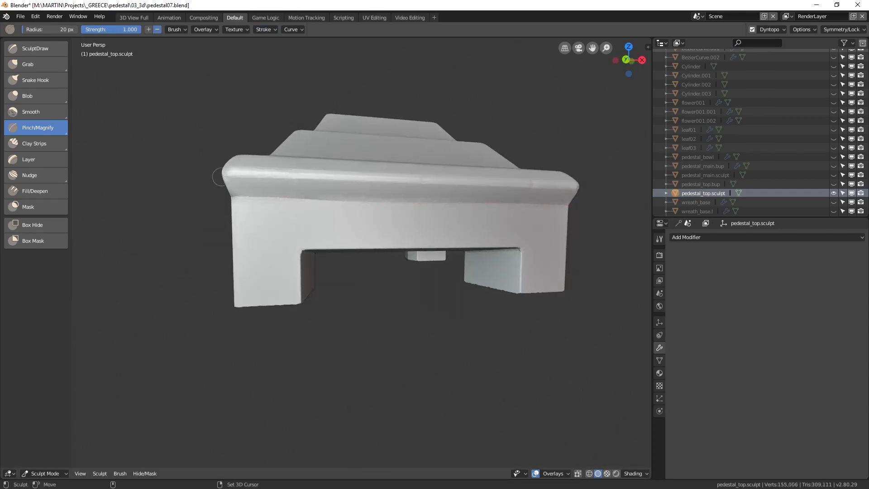
drag(223, 175, 241, 176)
drag(611, 186, 612, 187)
middle_drag(612, 186, 618, 207)
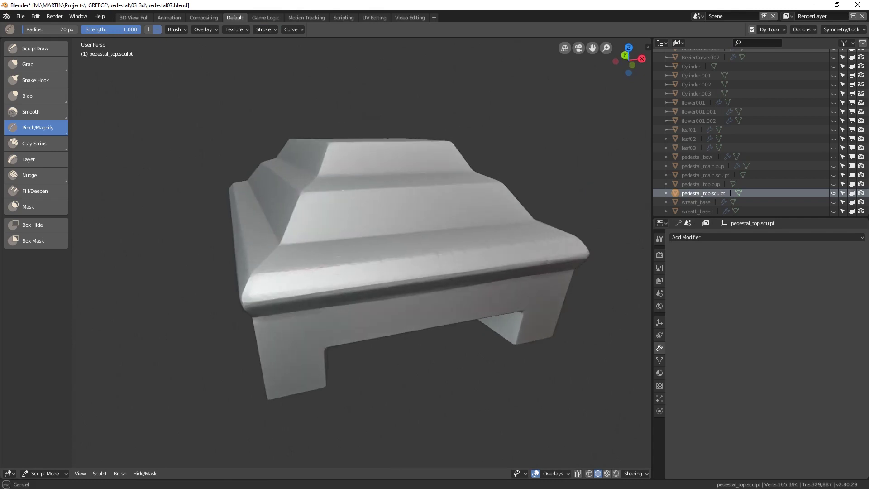
Continue pinching the lip moulding's edges around the remaining sides, and open the Smooth Stroke radius for editing.
drag(482, 245, 605, 236)
middle_drag(606, 236, 565, 238)
drag(472, 327, 468, 346)
drag(452, 285, 489, 288)
middle_drag(488, 288, 458, 288)
click(265, 29)
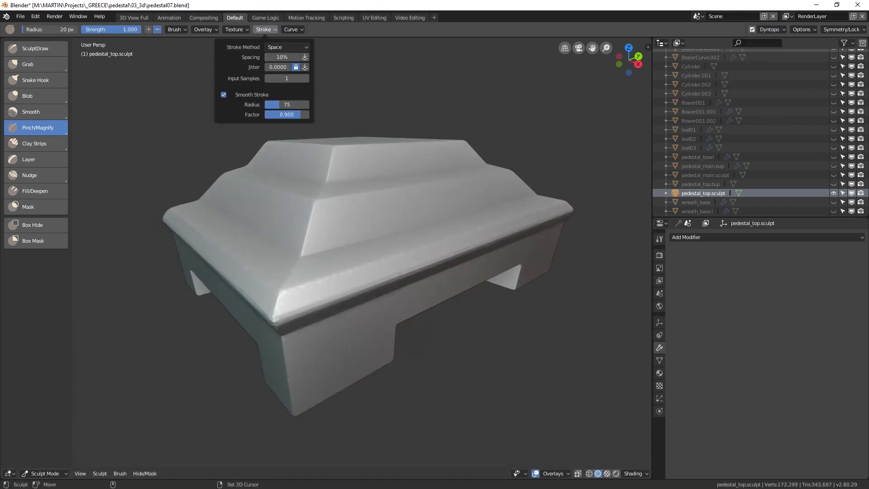
drag(287, 104, 288, 105)
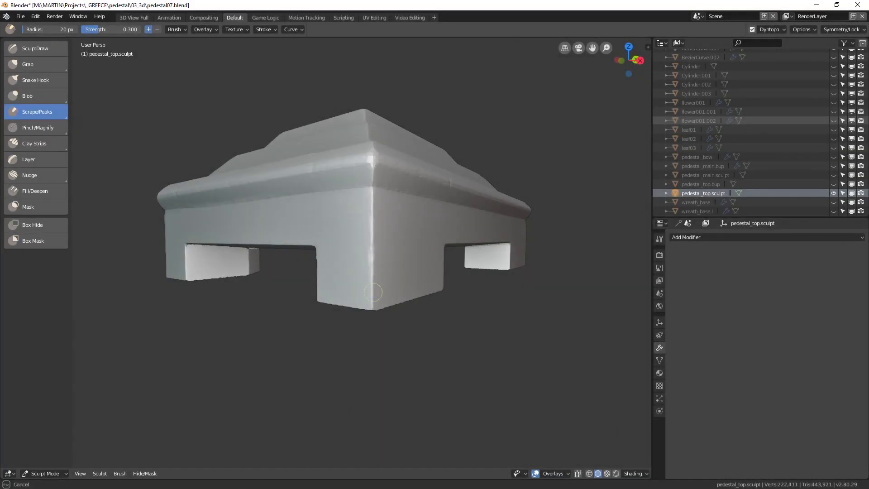
Wear down the vertical corner edge of the leg and the lip corner above it with Scrape/Peaks at 20 px radius and 0.300 strength.
drag(373, 293, 372, 267)
mouse_move(371, 199)
mouse_down()
mouse_move(370, 191)
mouse_move(372, 203)
mouse_up()
drag(374, 168, 373, 162)
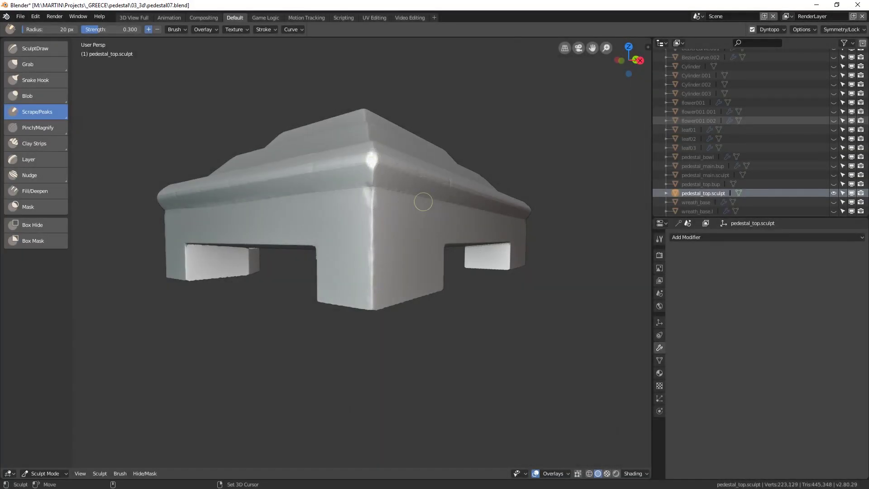
Scrape small chips into the lip's outer corner and the inner edge of a leg beside the cut-out.
scroll(423, 201, down, 2)
middle_drag(448, 299, 488, 314)
scroll(487, 315, up, 3)
drag(197, 242, 186, 240)
drag(185, 238, 199, 244)
drag(262, 310, 249, 423)
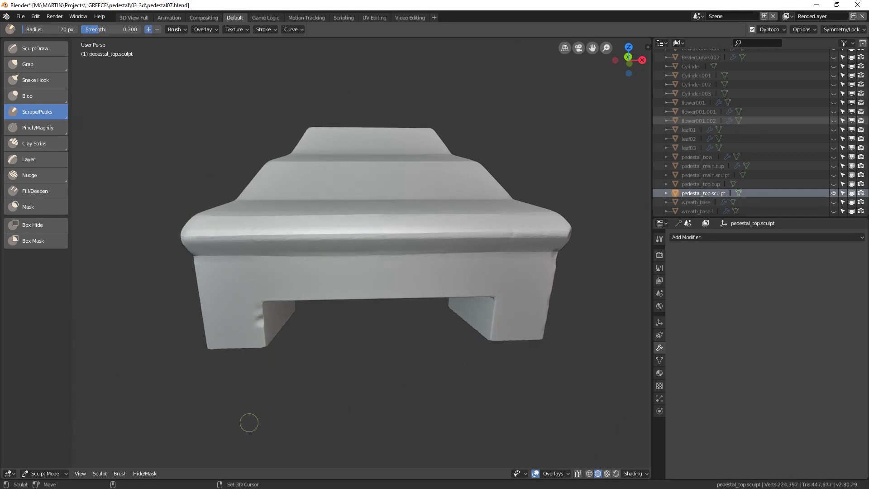
Chip the upper edges of the leg cut-outs and the adjoining corner edge with Scrape/Peaks, working from below and around the piece.
middle_drag(353, 339, 407, 307)
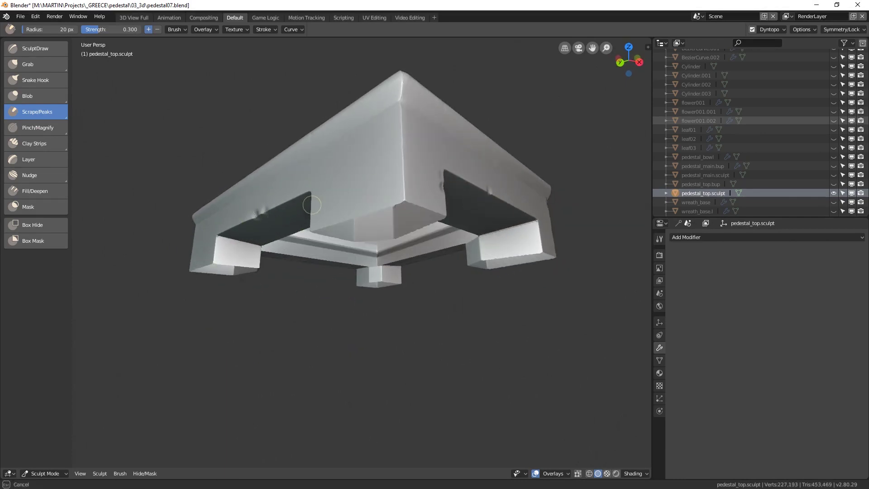
drag(312, 205, 306, 192)
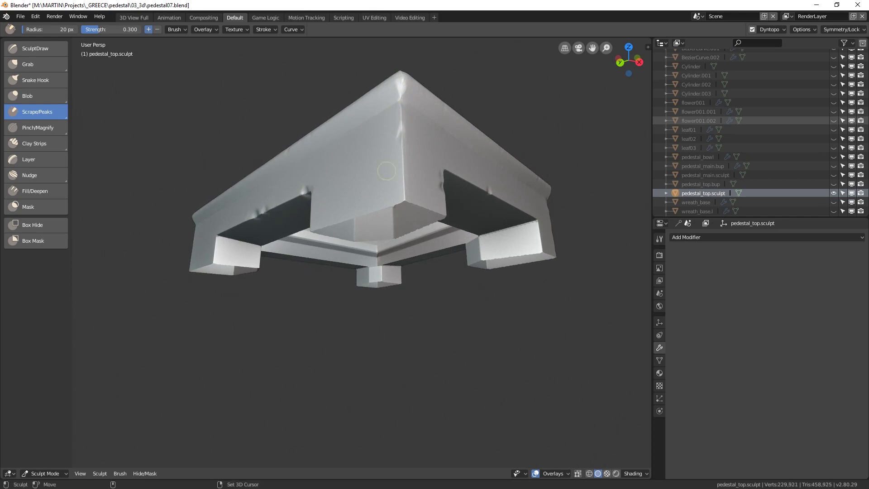
middle_drag(386, 170, 430, 286)
scroll(433, 265, up, 6)
scroll(432, 265, down, 7)
drag(329, 247, 326, 264)
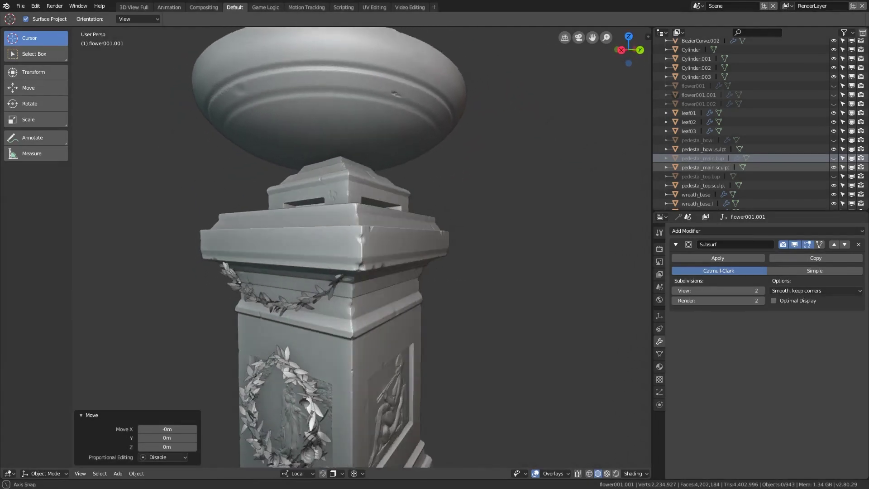
Examine the assembled pedestal from several sides, including its bowl, top, relief panels and leaf wreaths.
alt+middle_drag(316, 289, 349, 176)
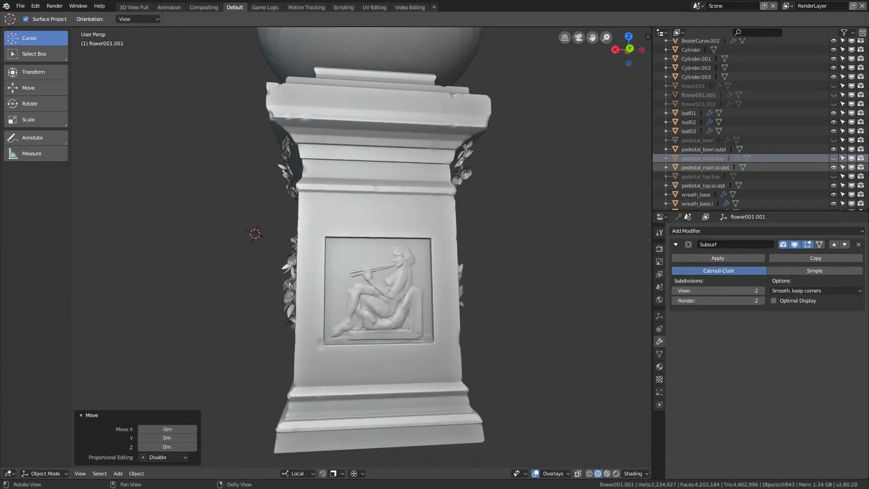
alt+drag(349, 176, 455, 176)
middle_drag(454, 176, 648, 217)
scroll(362, 253, down, 3)
middle_drag(362, 253, 346, 262)
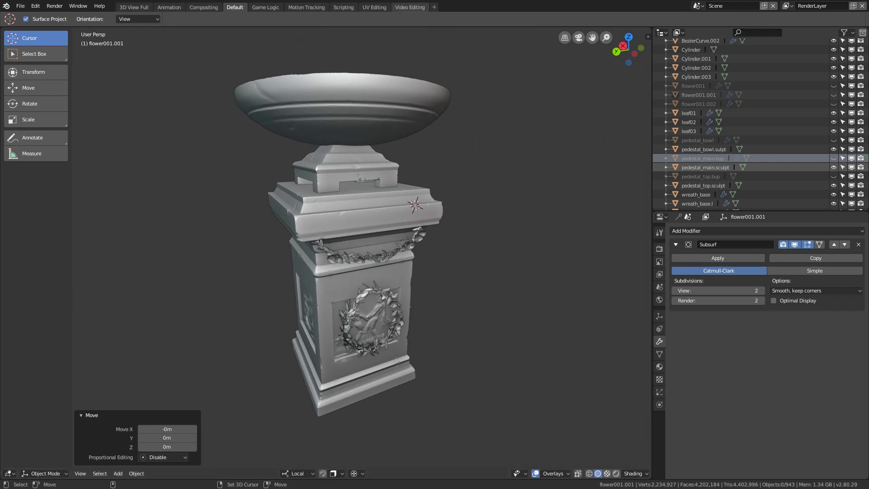